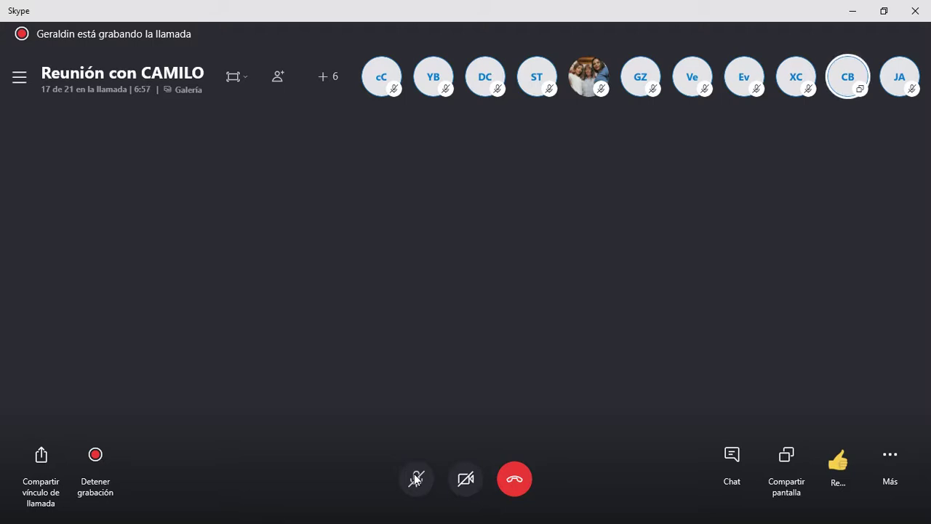
pyautogui.click(866, 88)
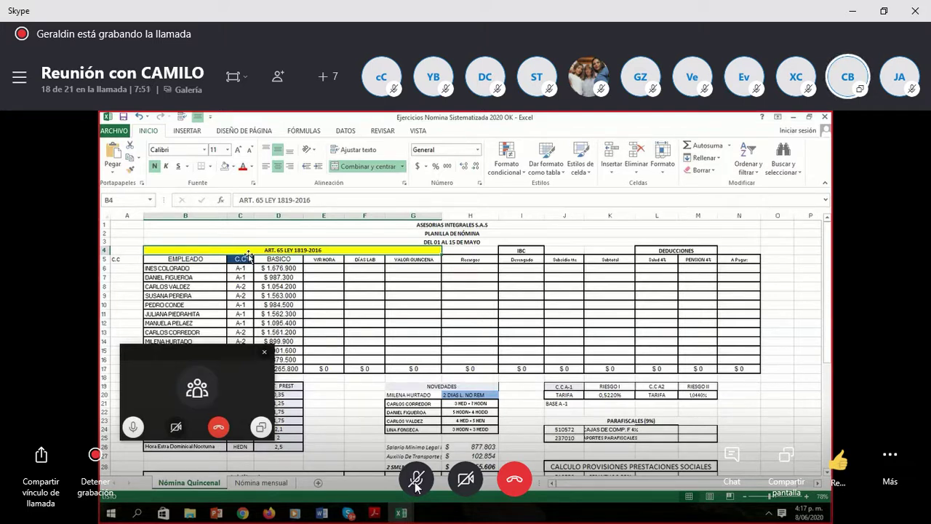
pyautogui.moveTo(416, 486)
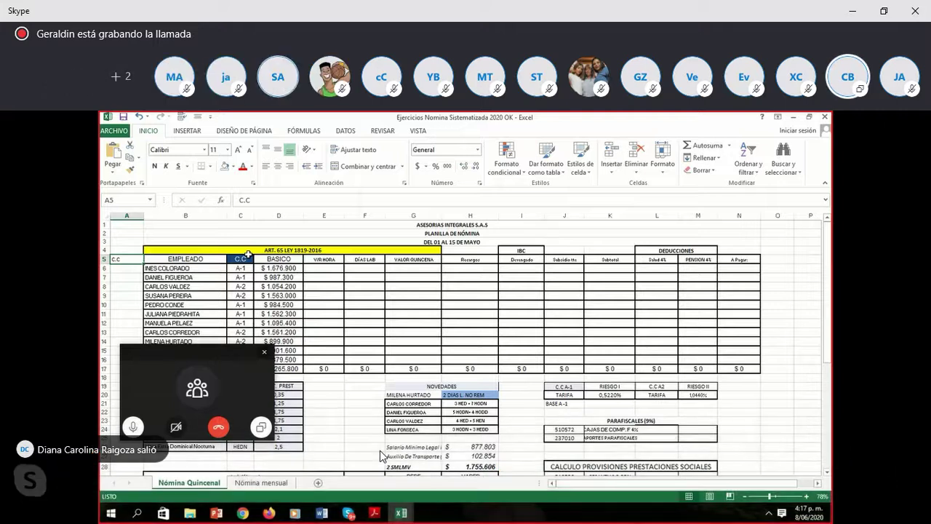
pyautogui.click(335, 247)
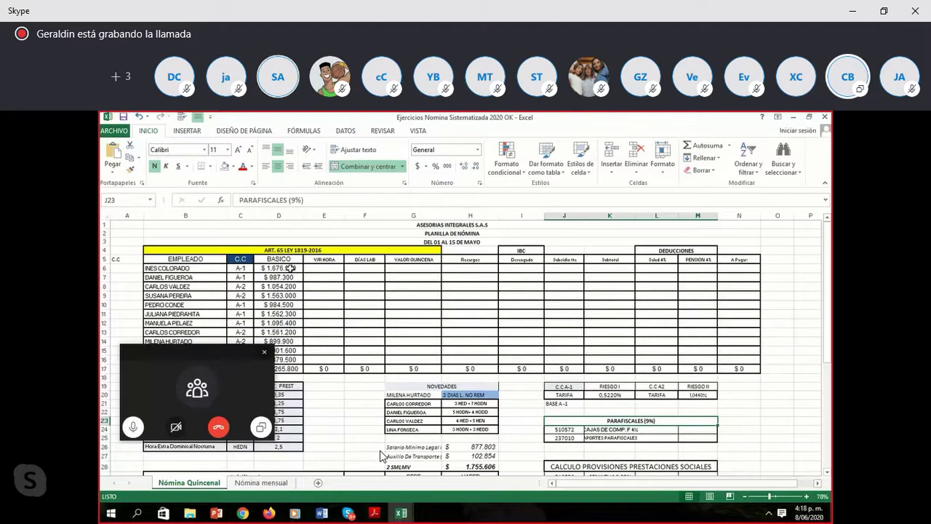
# Step: Move the floating call window off the payroll table and enter the first employee's identification number in cell A6
pyautogui.moveTo(218, 352); pyautogui.dragTo(241, 398)
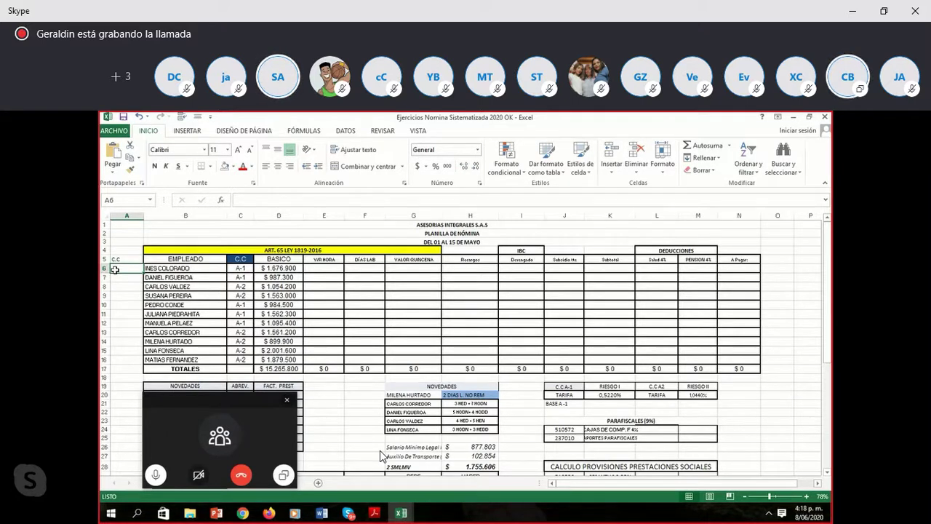
pyautogui.doubleClick(114, 270)
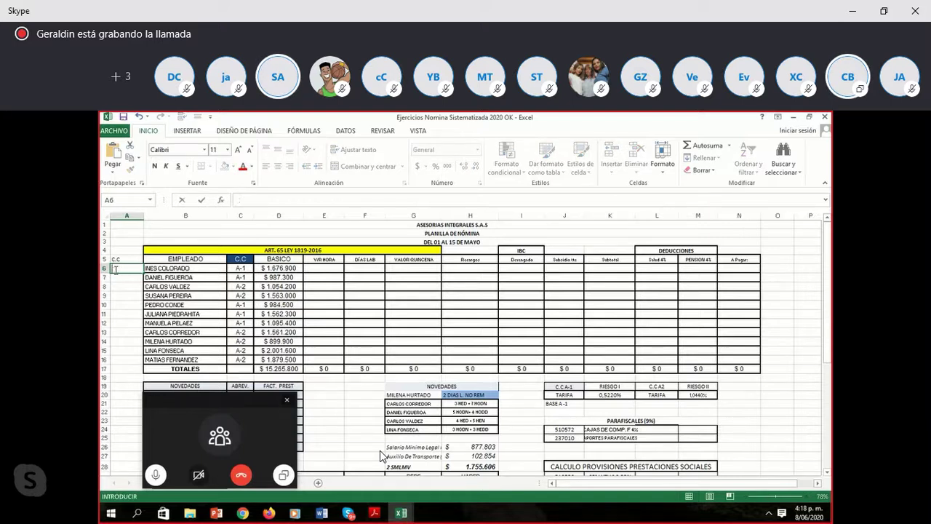
pyautogui.write('123987')
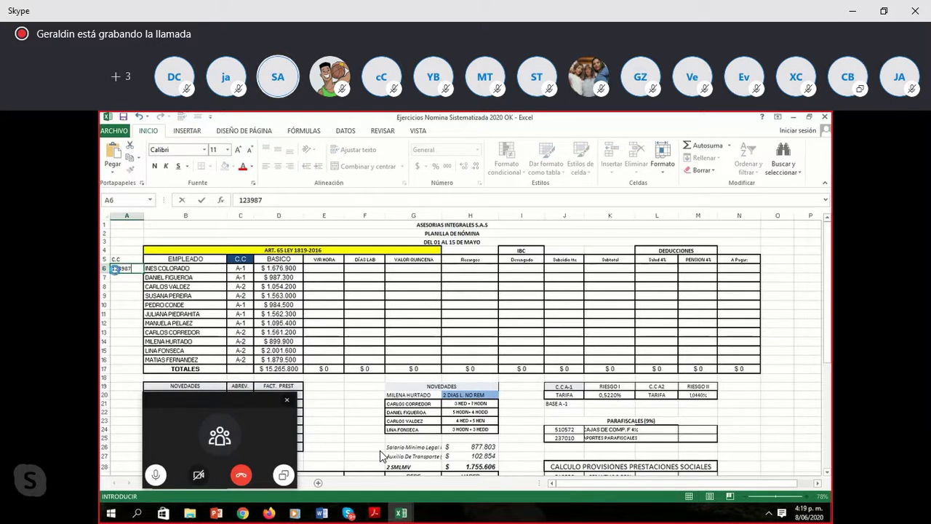
pyautogui.press('Return')
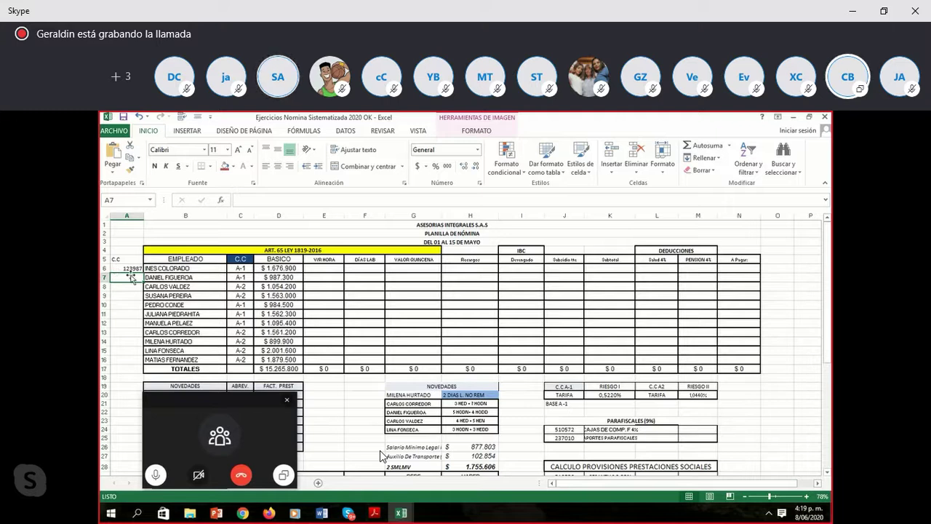
pyautogui.click(132, 282)
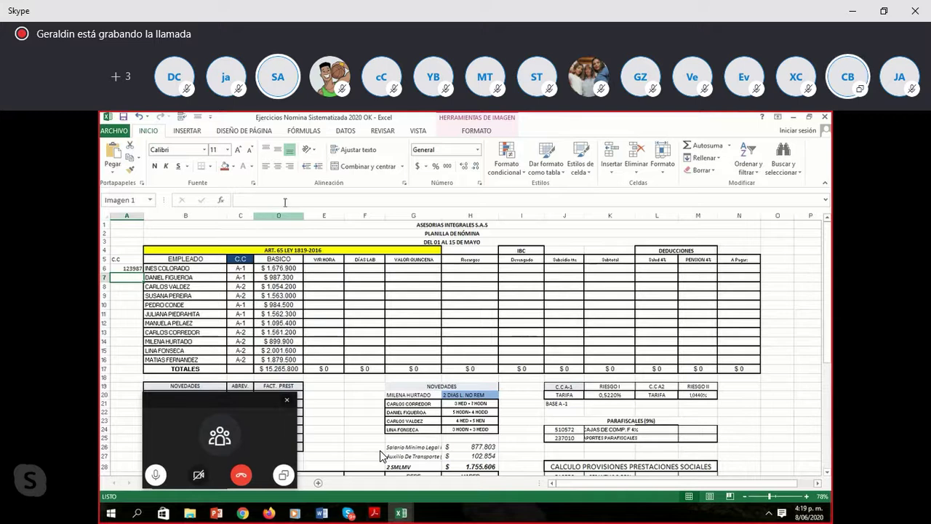
pyautogui.click(253, 168)
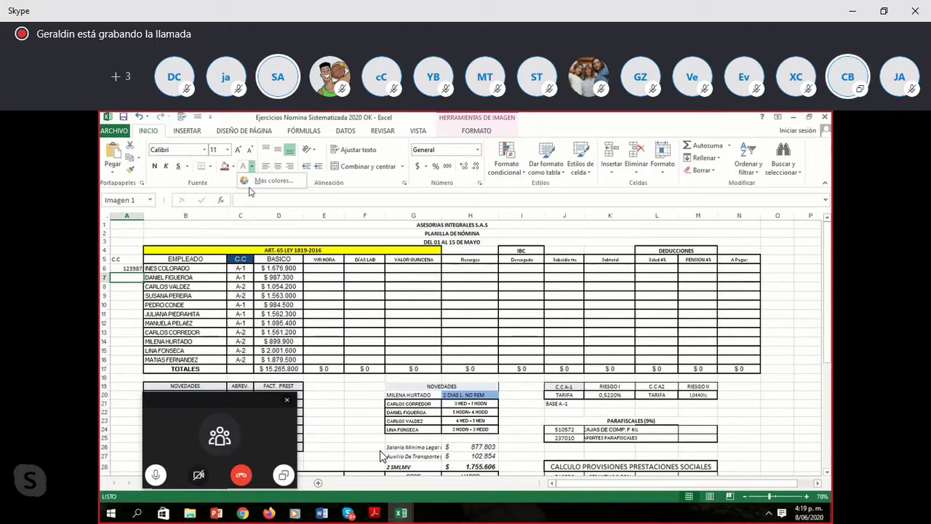
pyautogui.click(256, 182)
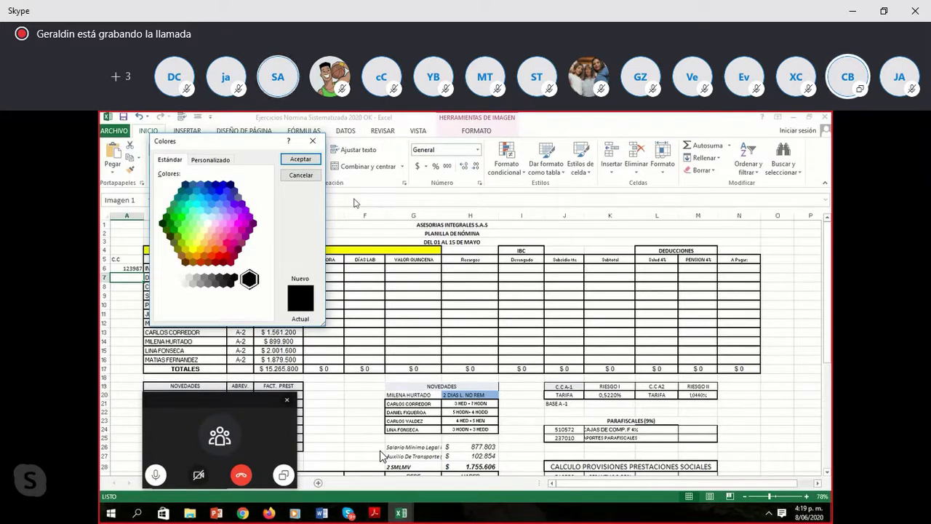
pyautogui.click(313, 141)
pyautogui.click(133, 297)
pyautogui.click(129, 270)
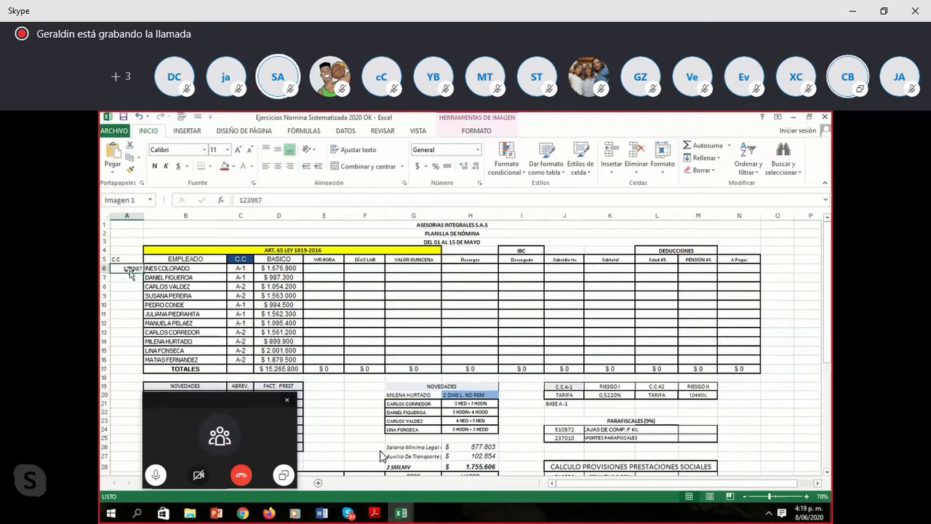
pyautogui.click(133, 278)
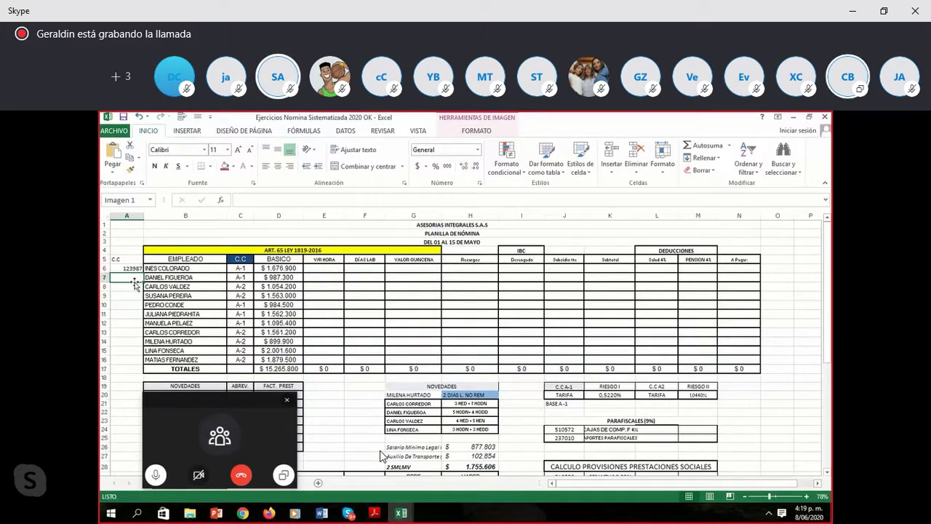
# Step: Try to copy the formatting of cell A6 to the identification cells below it, down to A16
pyautogui.click(128, 268)
pyautogui.click(130, 170)
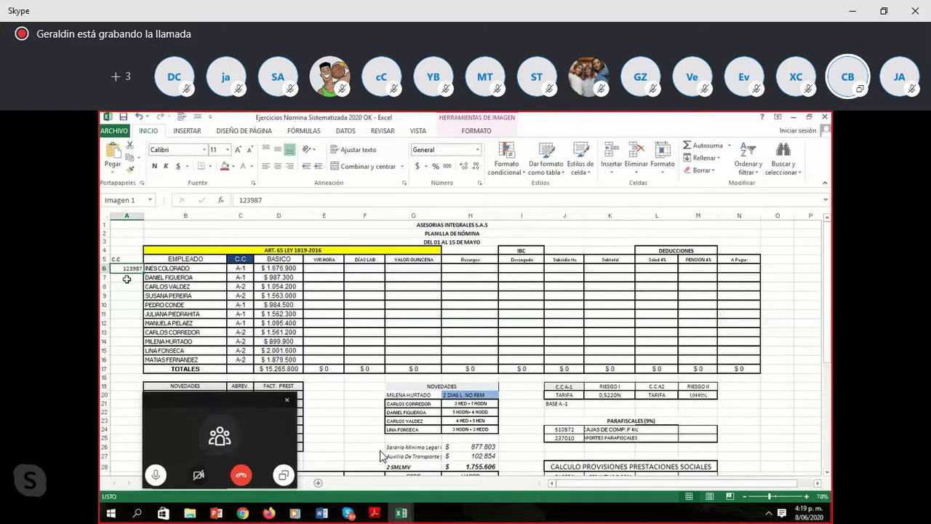
pyautogui.click(132, 168)
pyautogui.moveTo(127, 277); pyautogui.dragTo(126, 363)
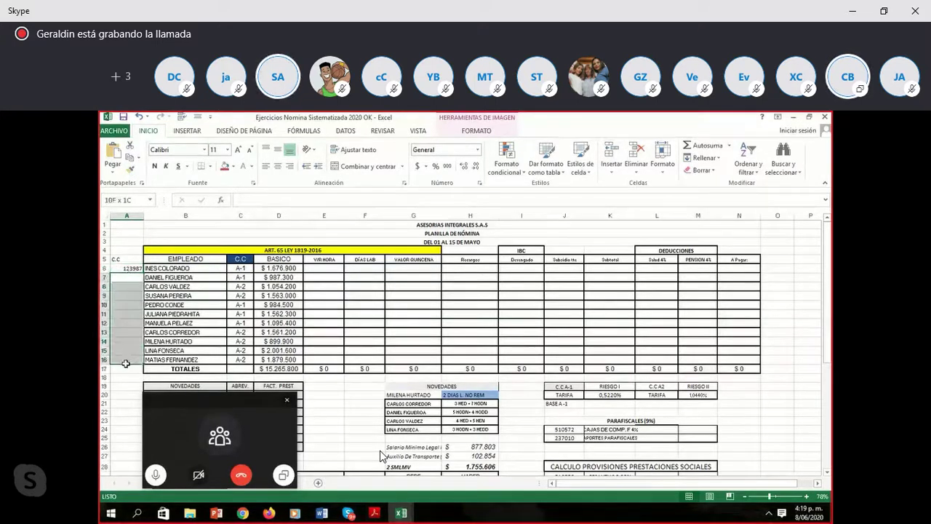
pyautogui.click(128, 284)
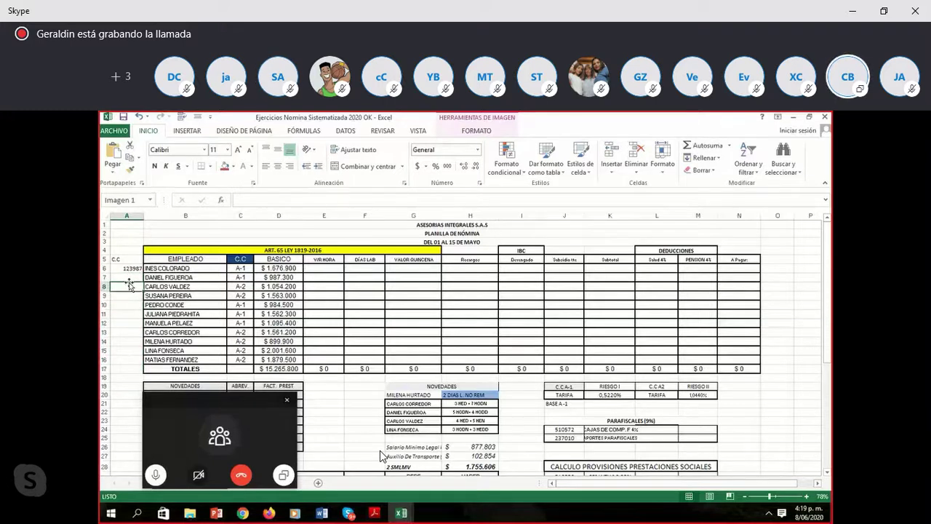
pyautogui.moveTo(129, 279); pyautogui.dragTo(128, 376)
pyautogui.click(189, 259)
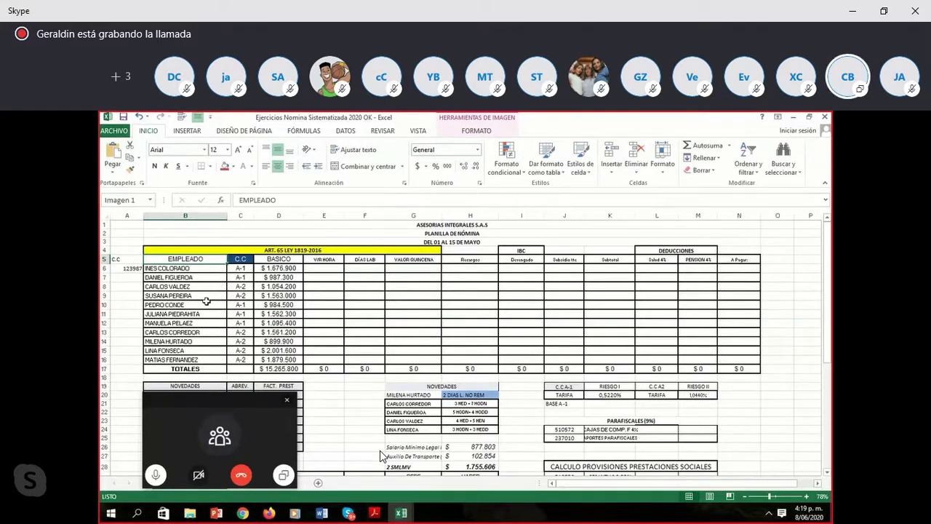
pyautogui.moveTo(211, 263); pyautogui.dragTo(211, 272)
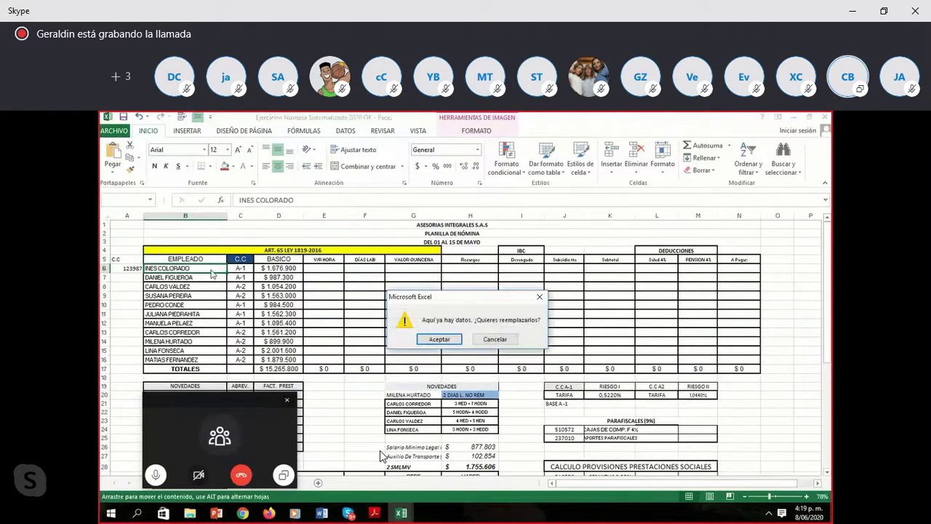
pyautogui.click(539, 297)
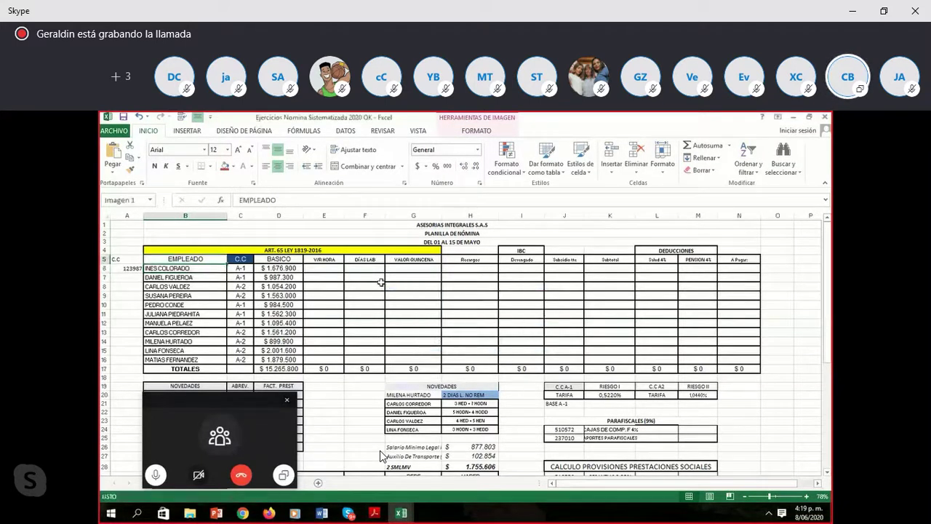
pyautogui.moveTo(191, 269); pyautogui.dragTo(196, 313)
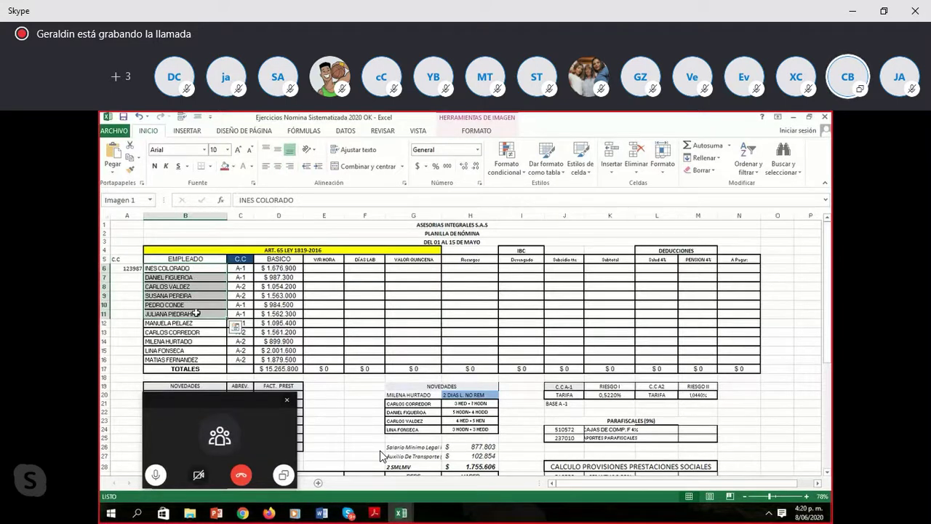
pyautogui.click(236, 286)
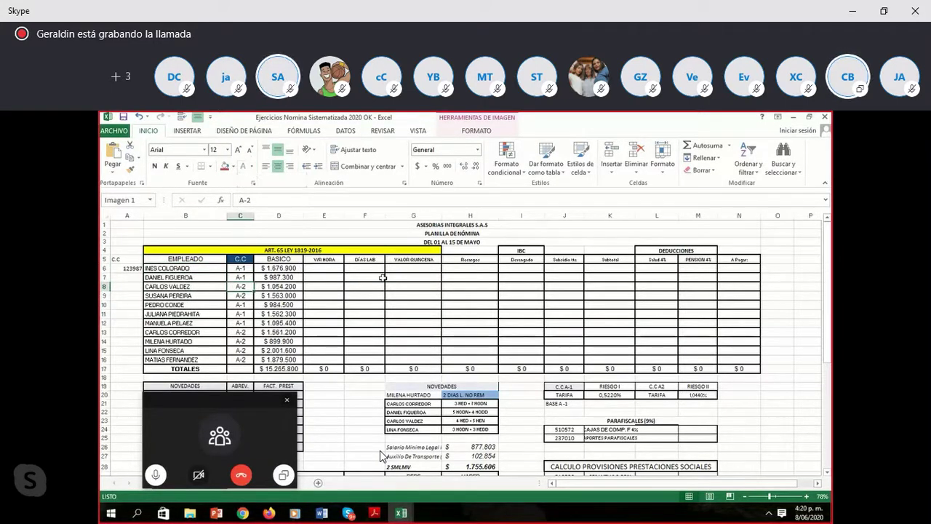
pyautogui.click(194, 269)
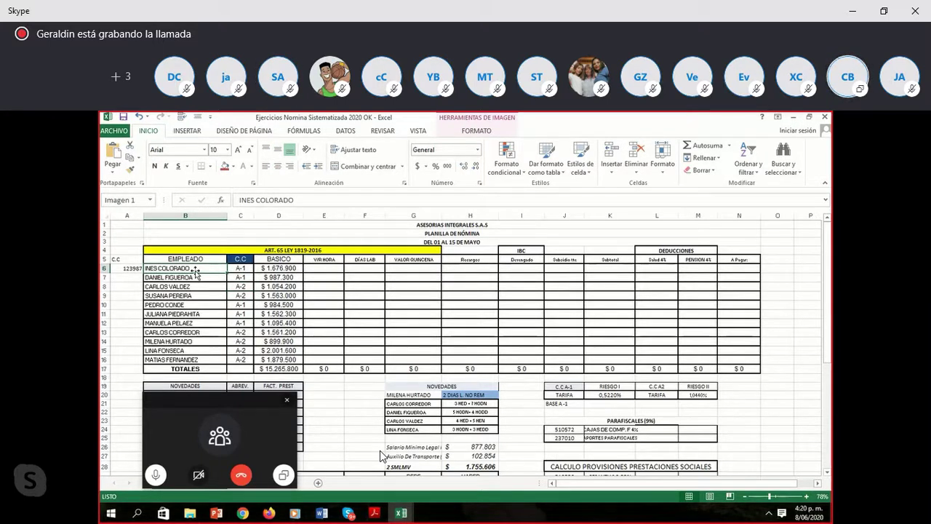
pyautogui.click(240, 259)
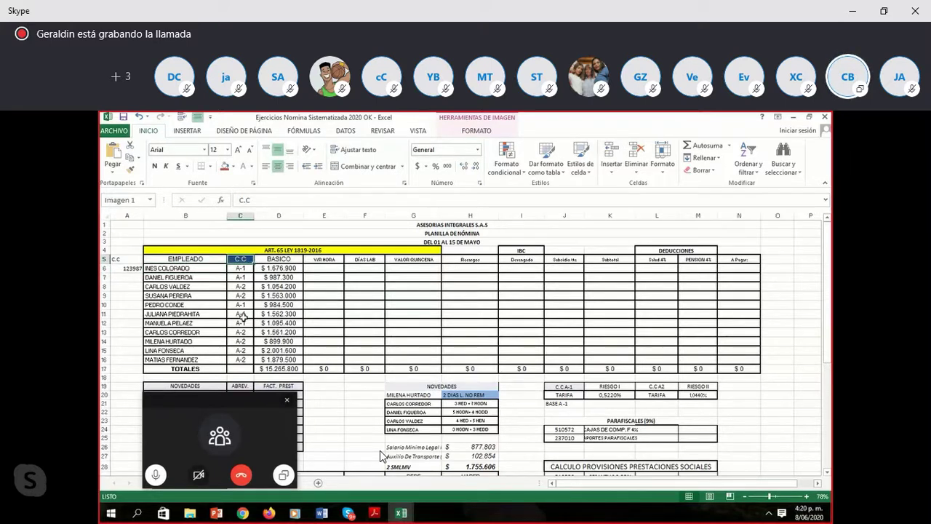
pyautogui.click(415, 270)
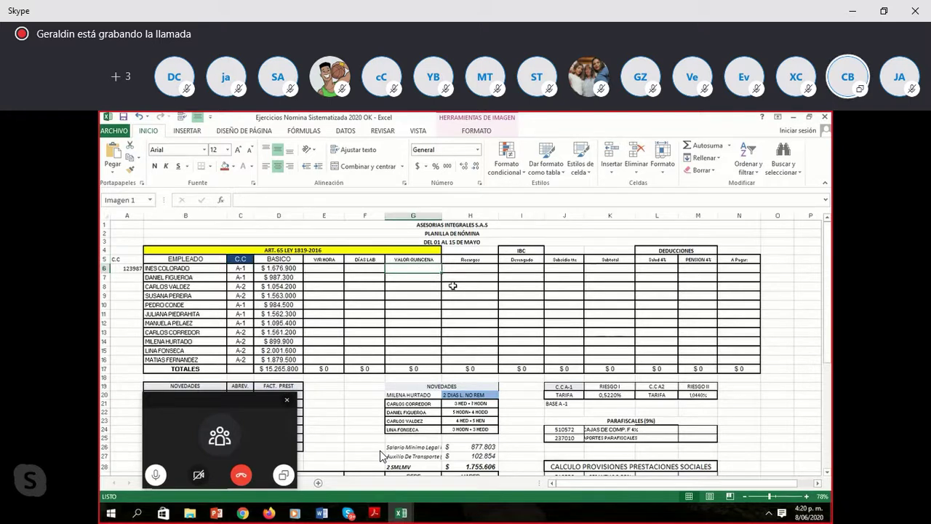
pyautogui.click(364, 286)
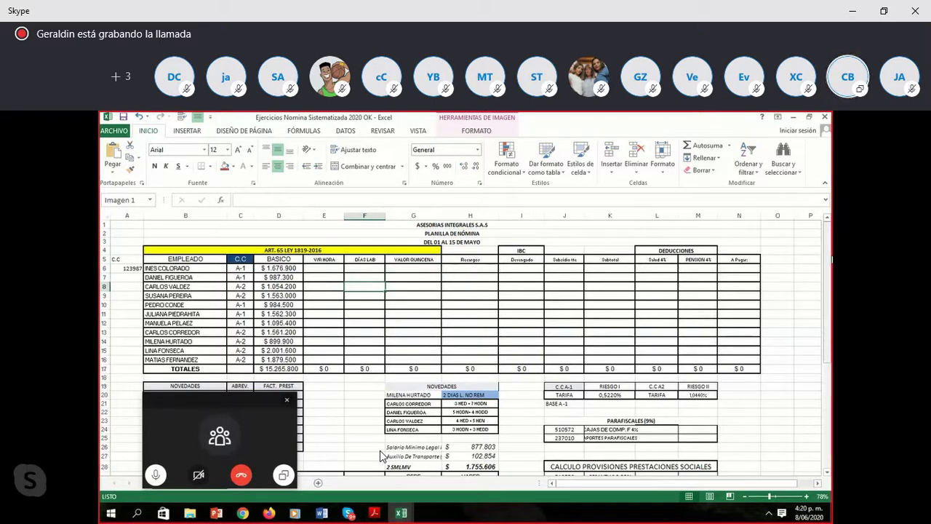
# Step: Try to save a copy of the payroll workbook in the Escritorio folder
pyautogui.click(121, 135)
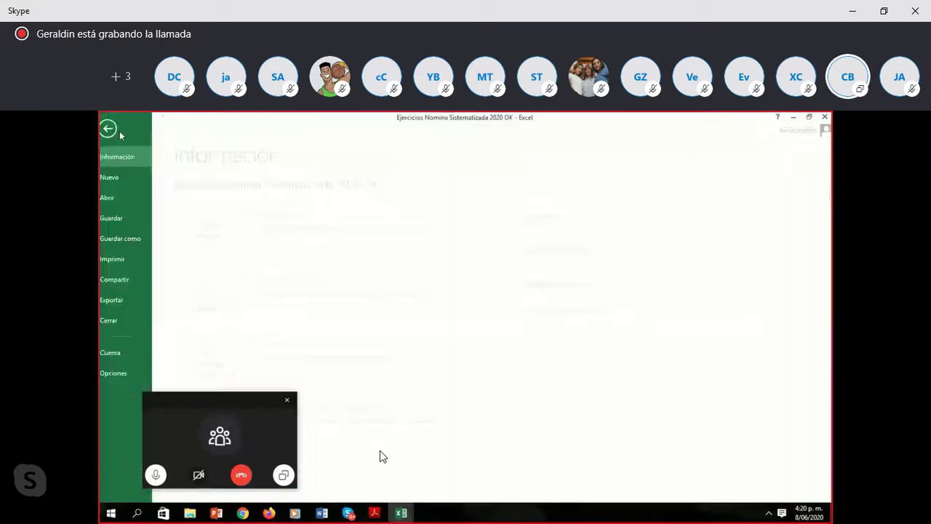
pyautogui.click(133, 240)
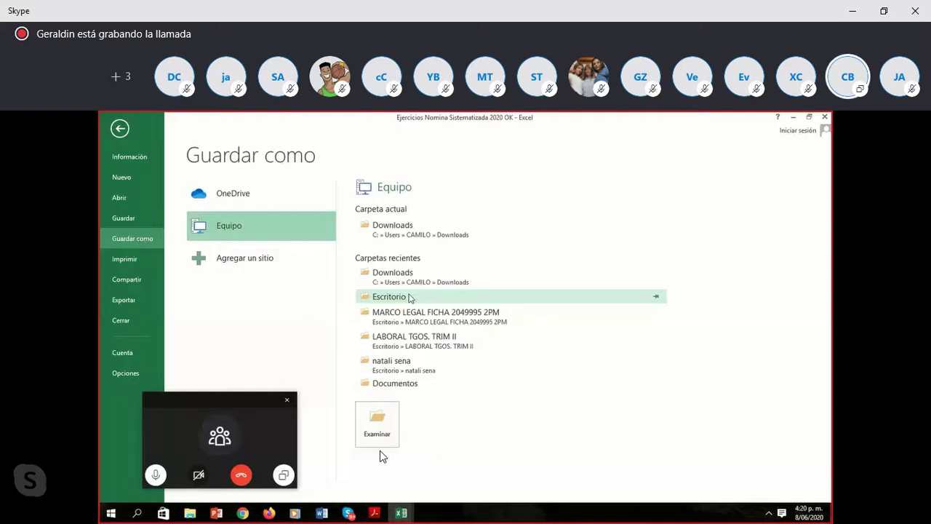
pyautogui.click(391, 303)
pyautogui.click(409, 304)
pyautogui.click(119, 128)
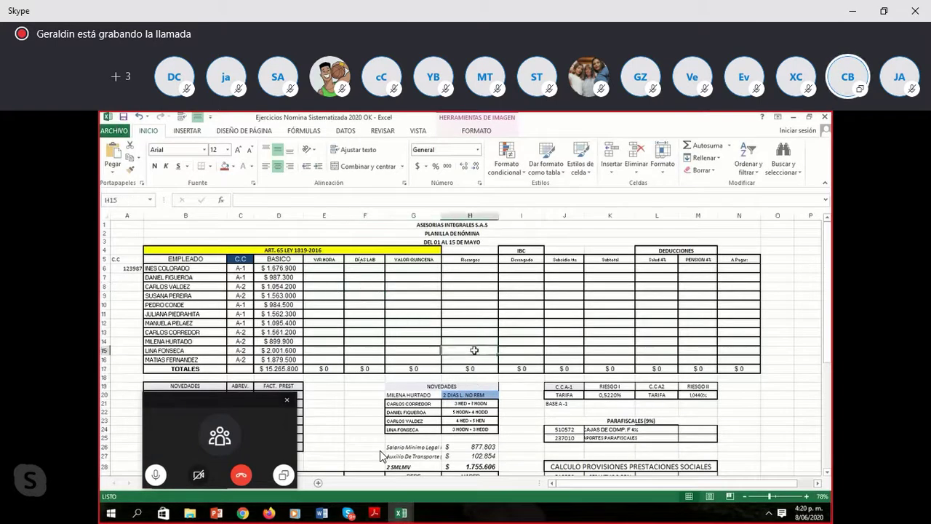
pyautogui.click(625, 289)
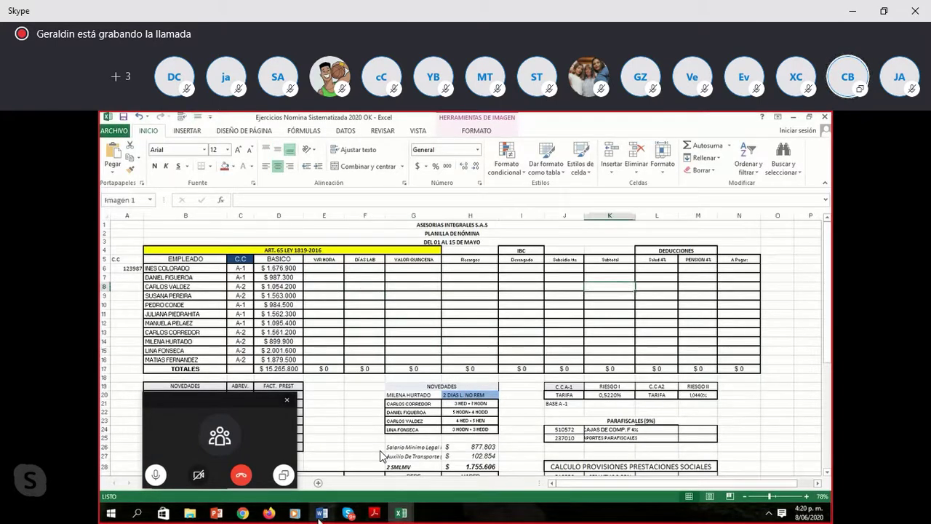
pyautogui.click(400, 514)
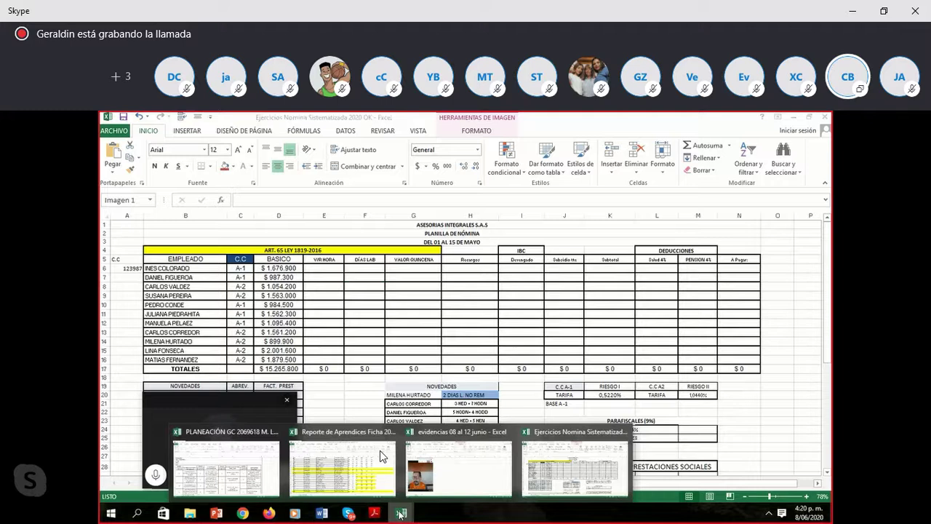
pyautogui.click(573, 461)
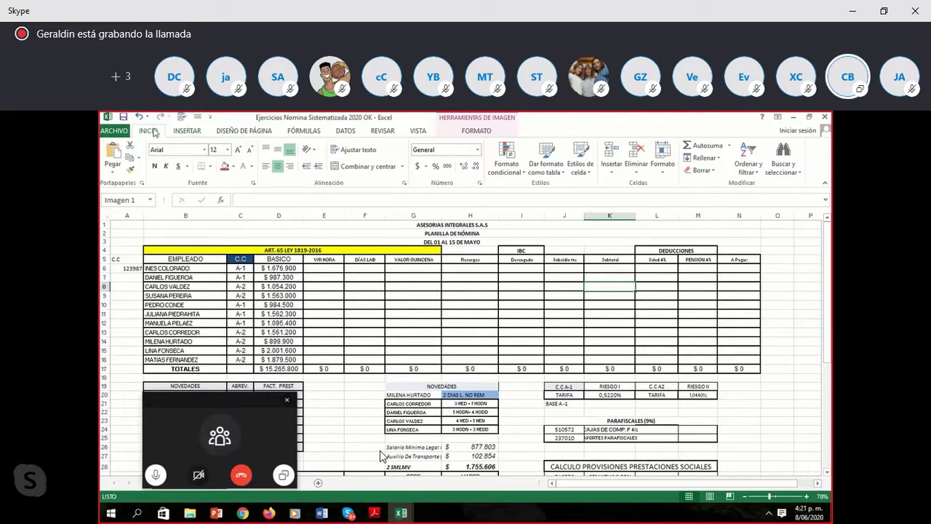
pyautogui.scroll(-1, 165, 132)
pyautogui.scroll(1, 165, 132)
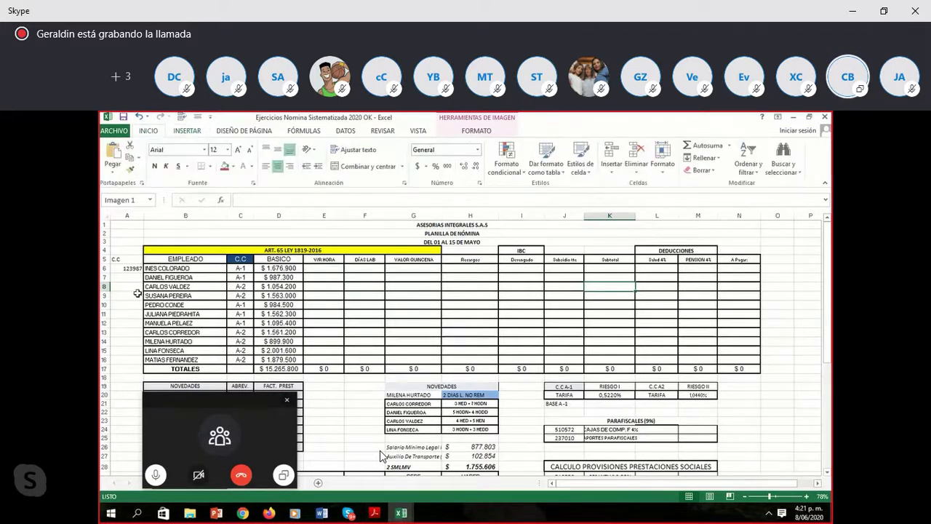
pyautogui.click(125, 287)
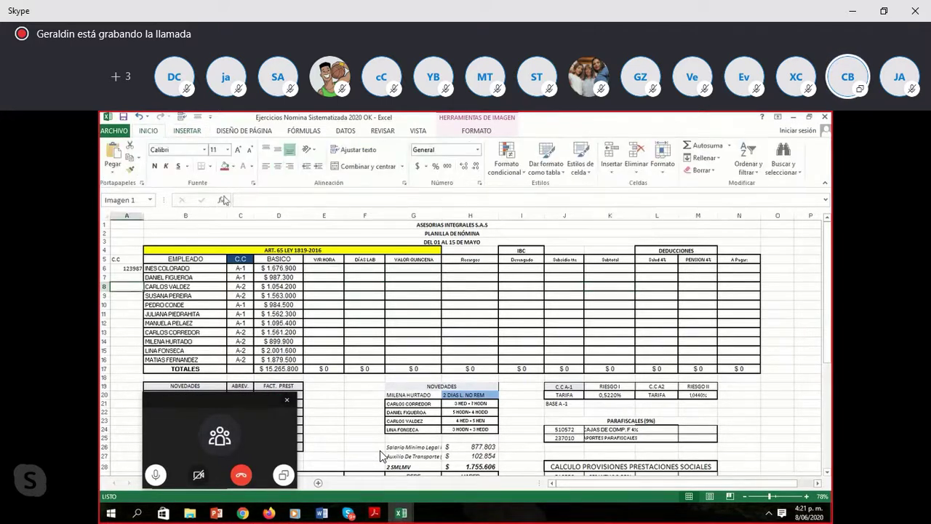
pyautogui.click(253, 167)
pyautogui.click(424, 280)
pyautogui.click(340, 275)
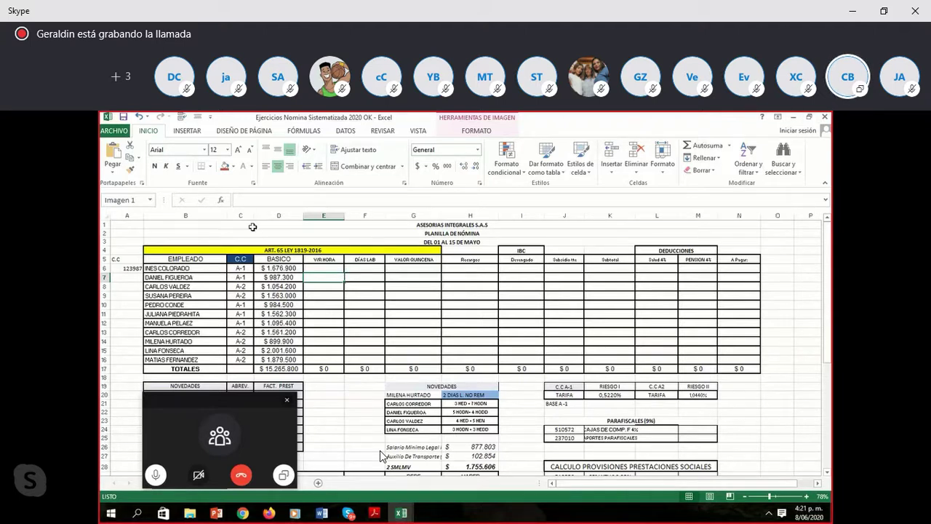
# Step: Inspect the hourly value formula of the first employee in cell E6
pyautogui.click(264, 431)
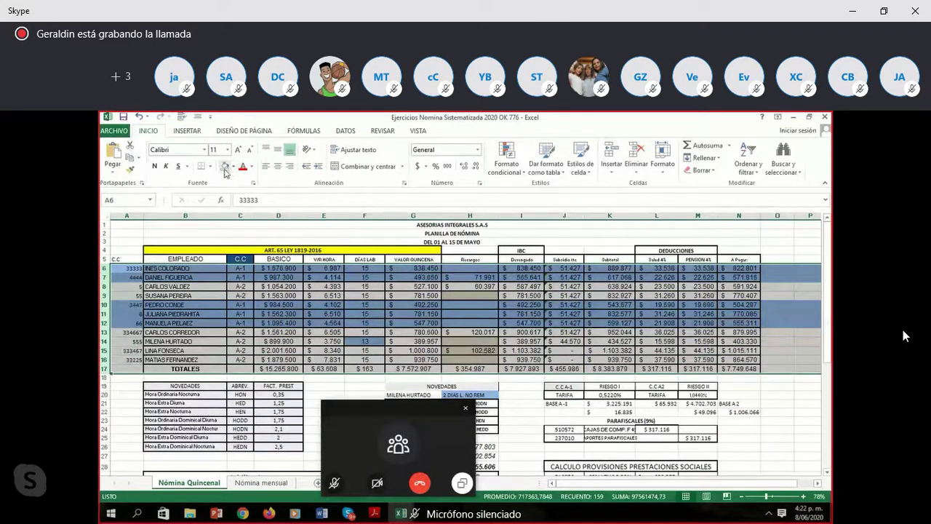
pyautogui.click(324, 267)
pyautogui.moveTo(336, 269)
pyautogui.mouseDown()
pyautogui.moveTo(331, 313)
pyautogui.moveTo(325, 268)
pyautogui.mouseUp()
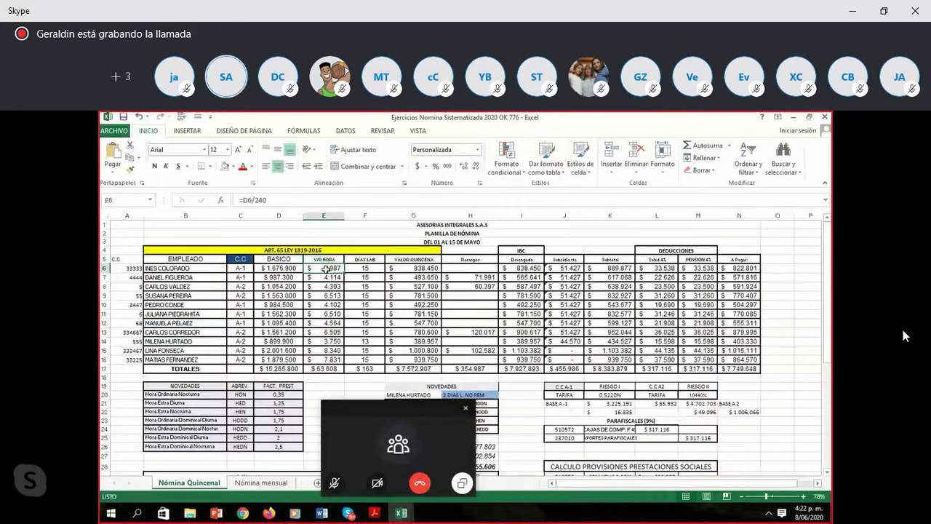
# Step: Clear the hourly values of the first two employees in cells E6 and E7
pyautogui.press('BackSpace')
pyautogui.press('Return')
pyautogui.press('BackSpace')
pyautogui.press('Return')
pyautogui.press('Return')
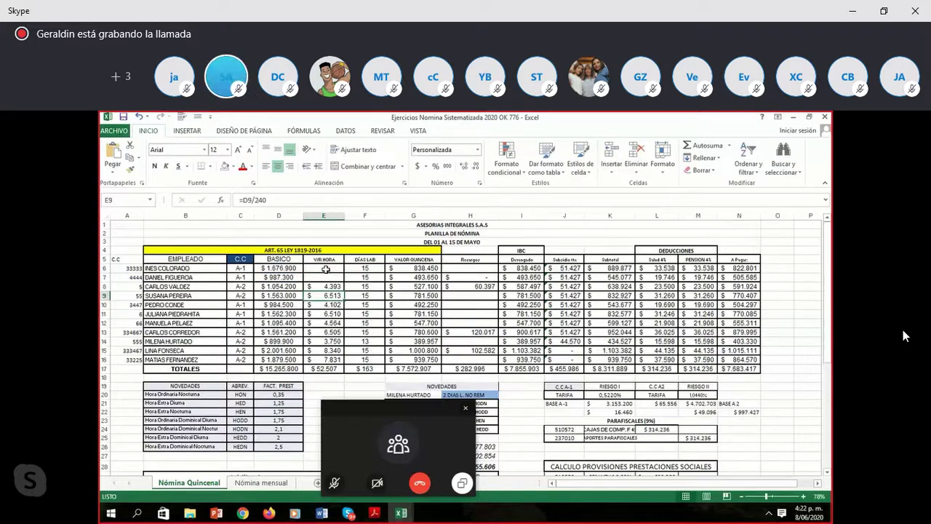
# Step: Unmute the call microphone to speak in the meeting and mute it again, twice
pyautogui.moveTo(490, 453)
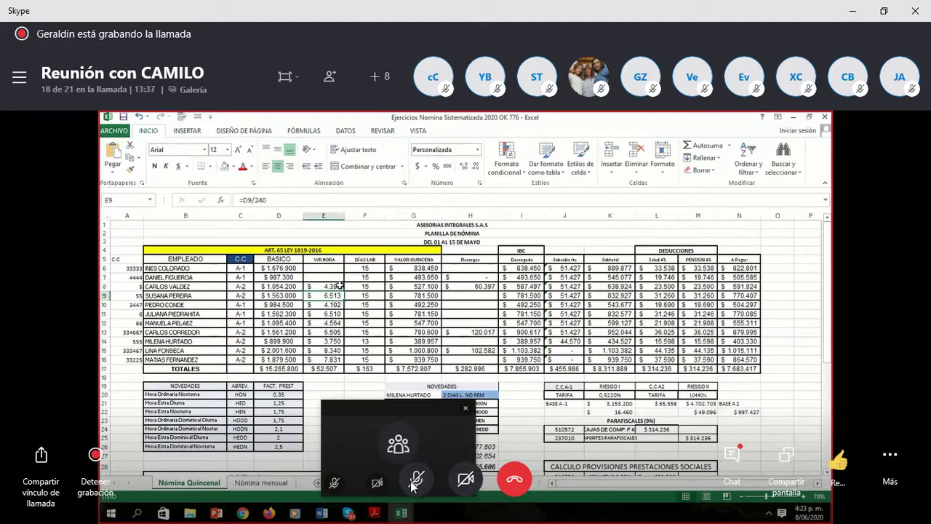
pyautogui.moveTo(416, 480)
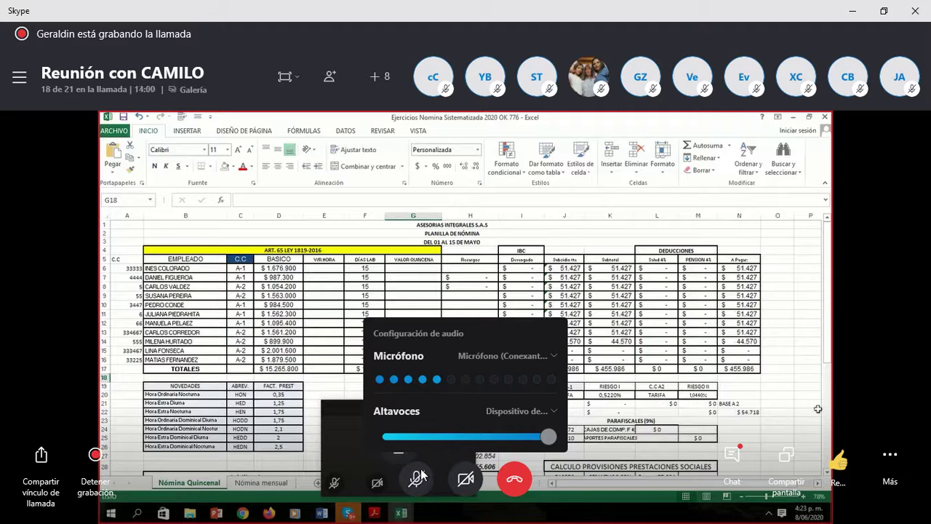
pyautogui.click(422, 474)
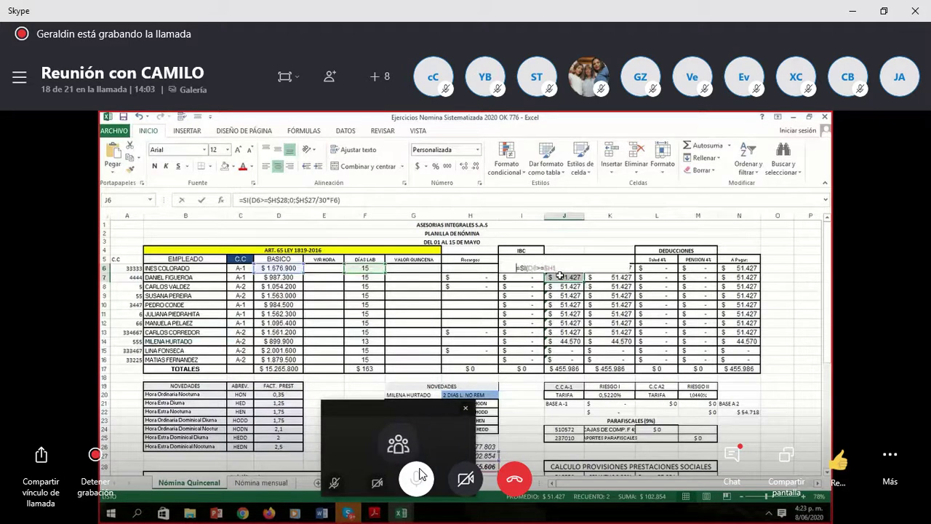
pyautogui.click(420, 474)
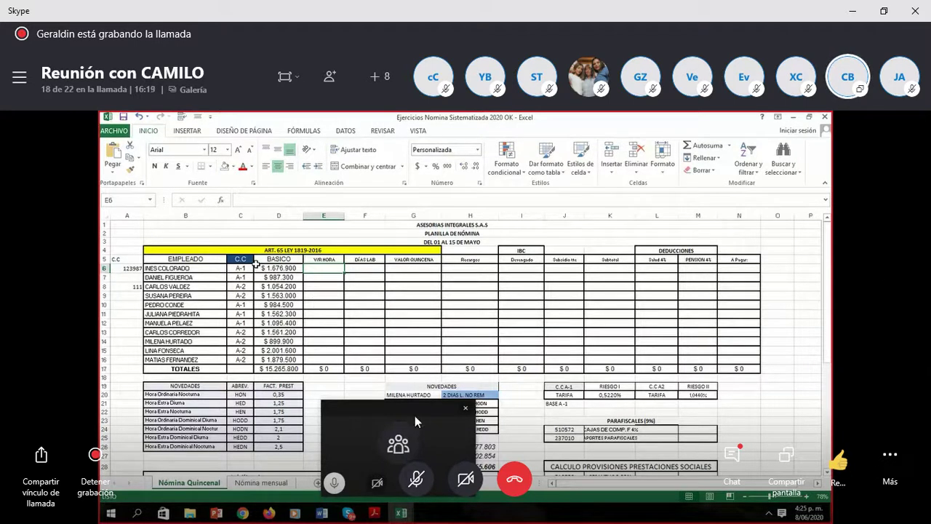
pyautogui.click(414, 480)
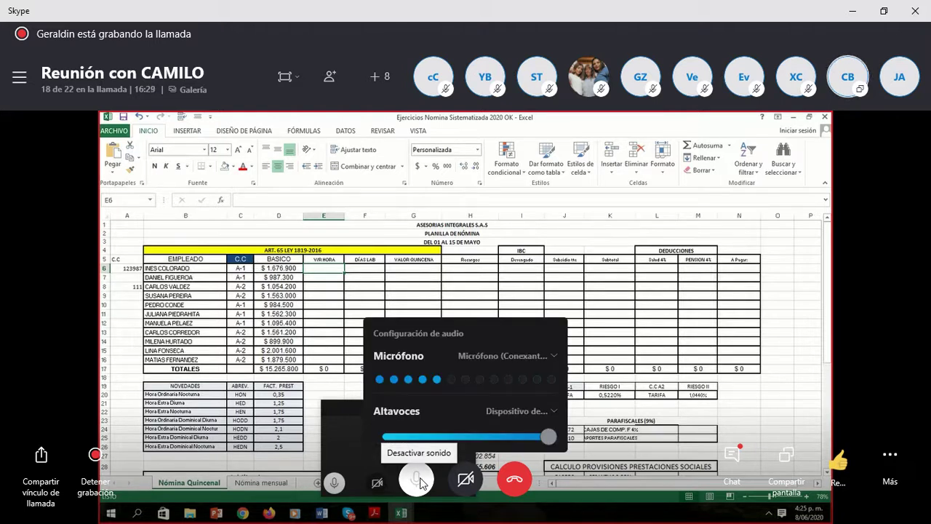
pyautogui.click(419, 480)
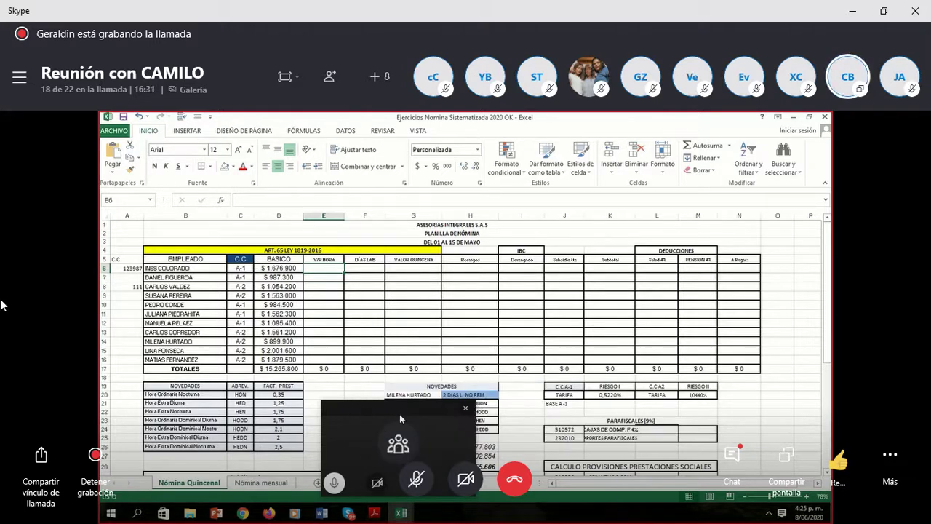
# Step: Move the floating call window aside and enter the formula =D6/240 as the first employee's hourly value in cell E6
pyautogui.moveTo(400, 414); pyautogui.dragTo(798, 415)
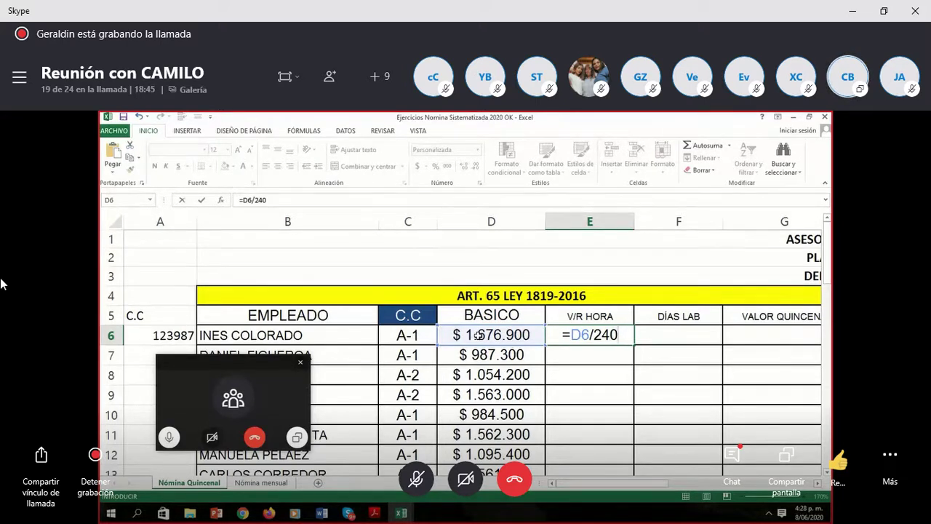
pyautogui.press('Return')
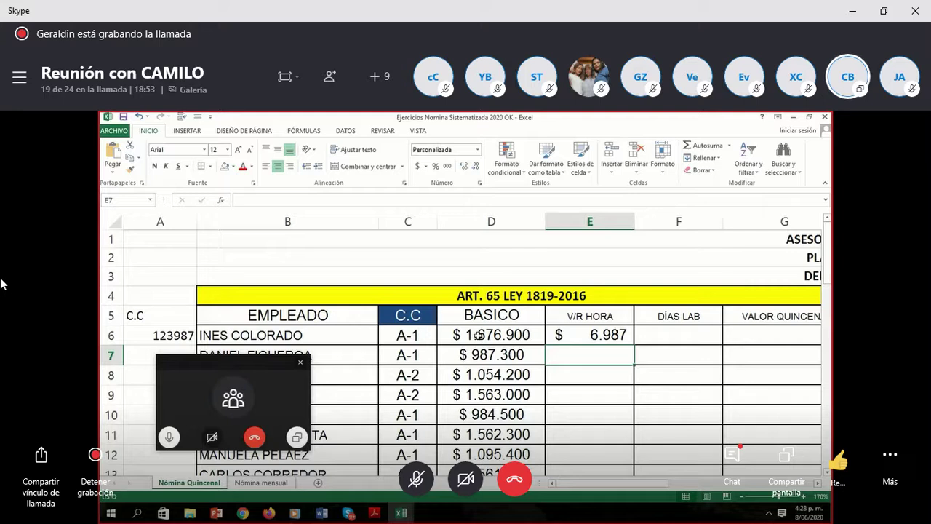
pyautogui.click(600, 334)
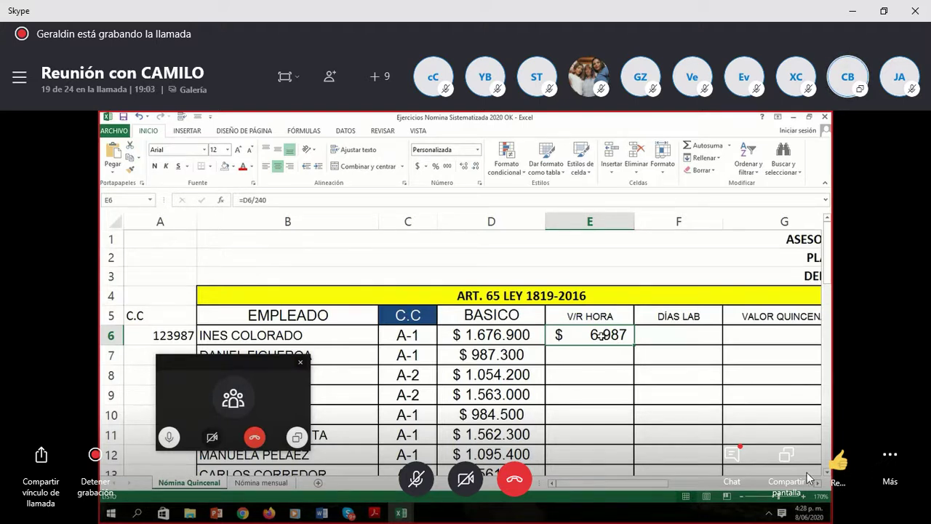
# Step: Open and close the call reactions without sending one, and unmute the microphone briefly before muting it again
pyautogui.click(840, 456)
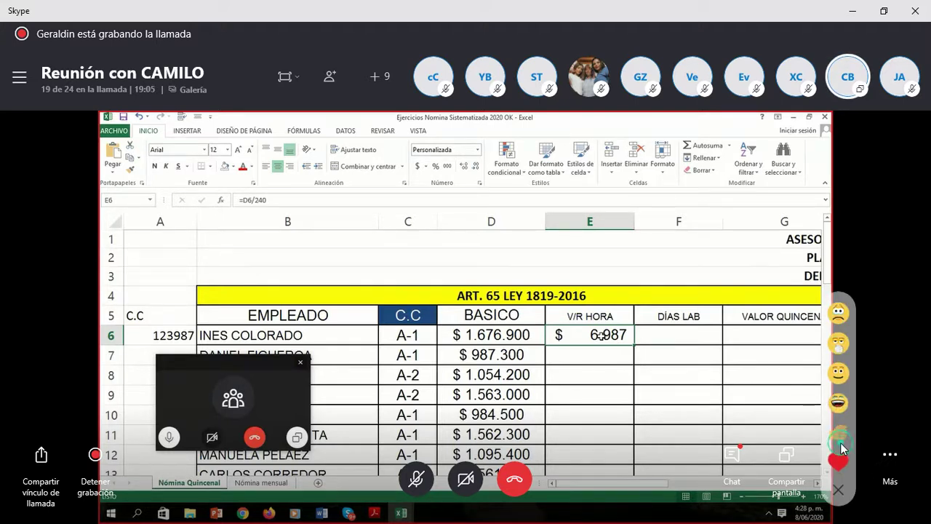
pyautogui.click(840, 491)
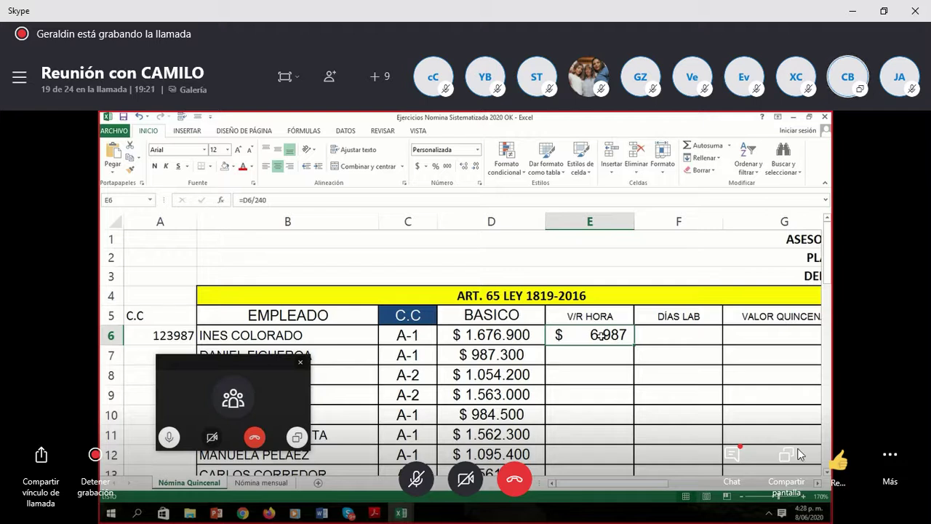
pyautogui.click(404, 479)
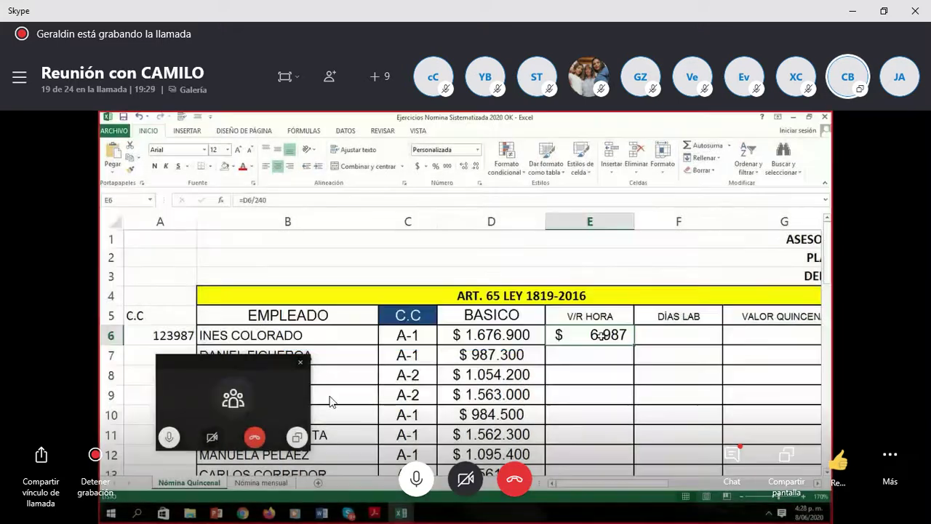
pyautogui.click(410, 476)
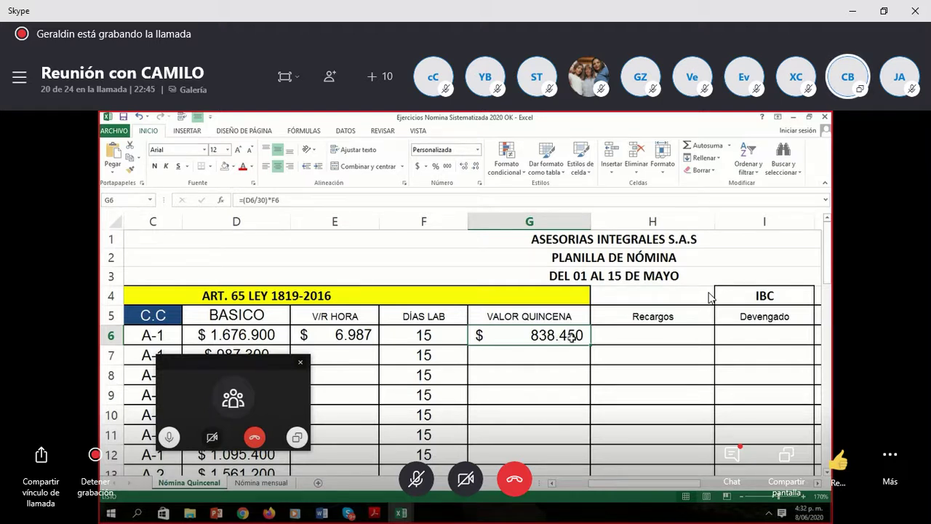
# Step: Enter 0 as the first employee's surcharges (Recargos) in cell H6
pyautogui.press('Right')
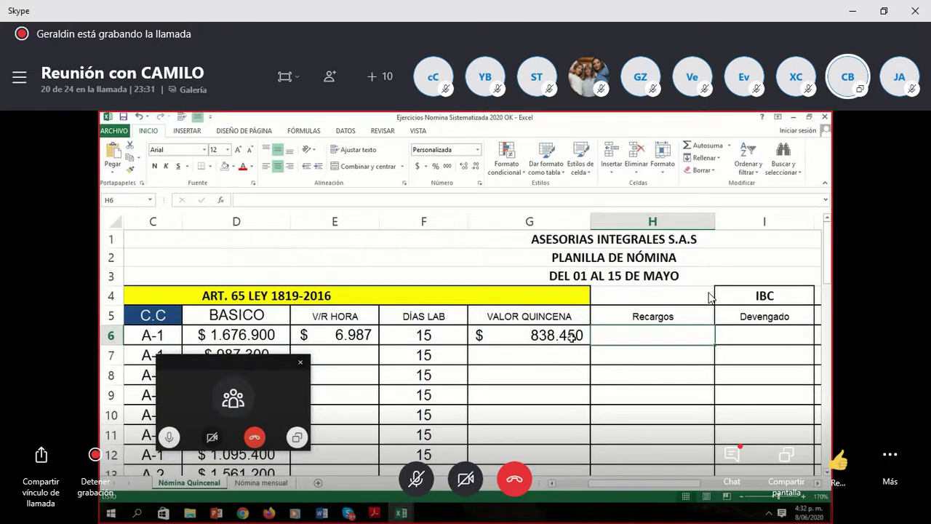
pyautogui.write('0')
pyautogui.press('Tab')
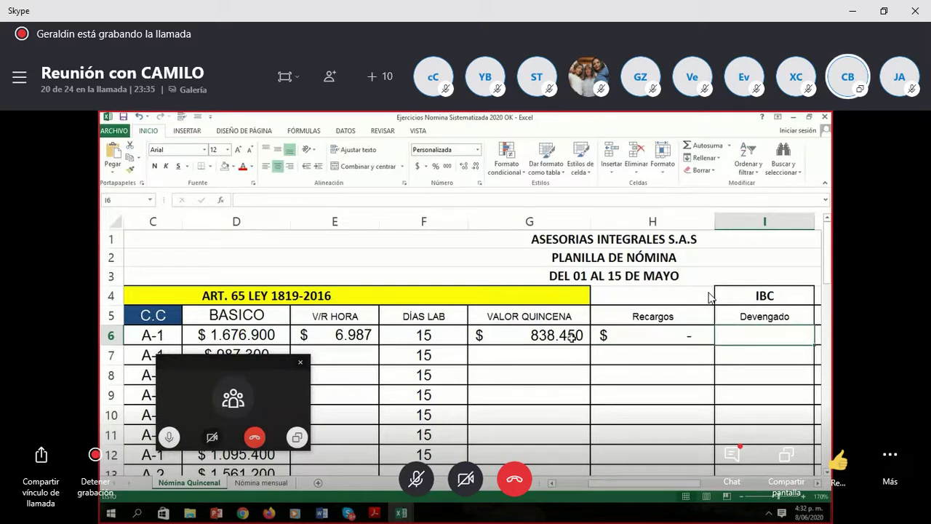
# Step: Calculate the first employee's Devengado in cell I6 with the formula =G6+H6, adding the fortnight value and the surcharges
pyautogui.press('F2')
pyautogui.write('=')
pyautogui.click(561, 334)
pyautogui.write('+')
pyautogui.click(663, 340)
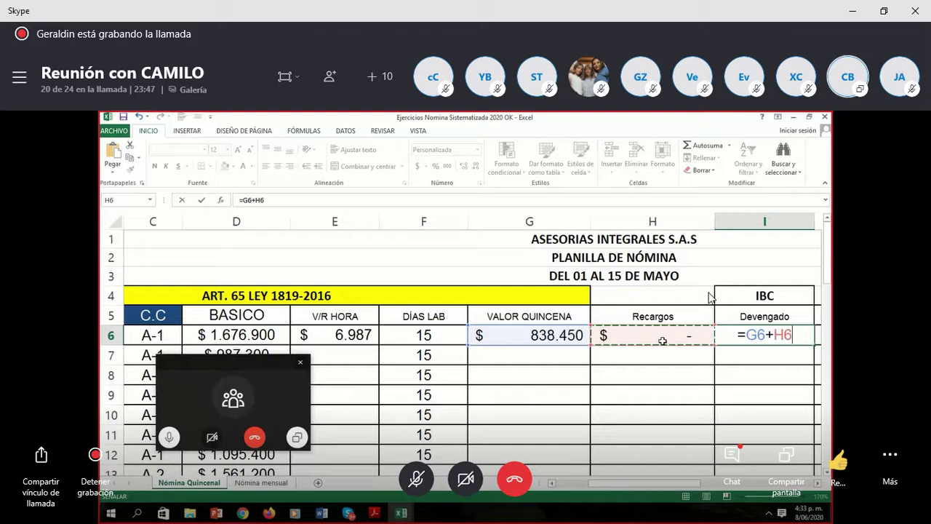
pyautogui.press('Return')
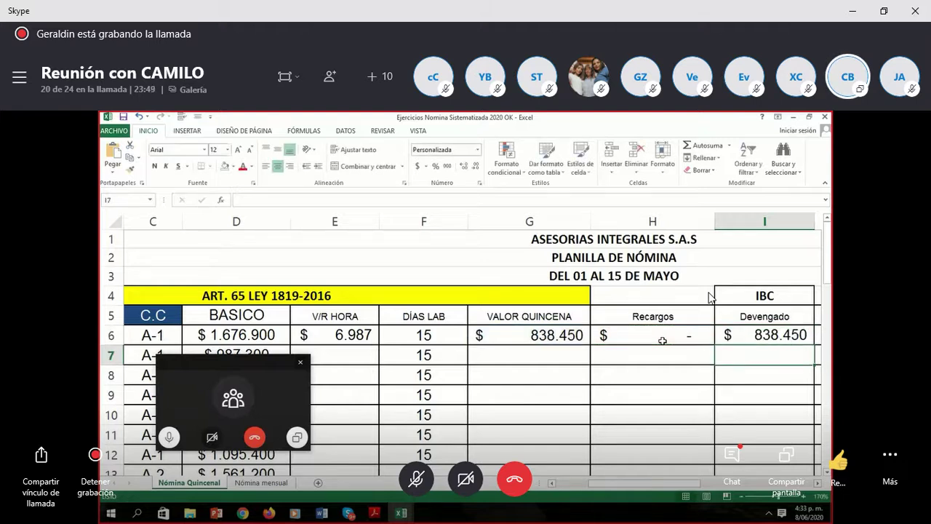
# Step: Review the Devengado formula in cell I6 and the Recargos column it draws on
pyautogui.hscroll(2, 662, 340)
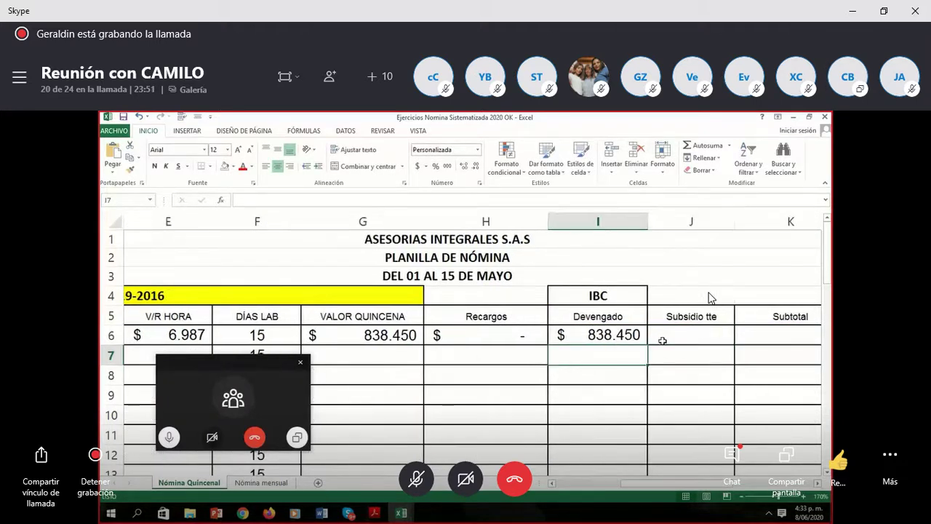
pyautogui.click(613, 335)
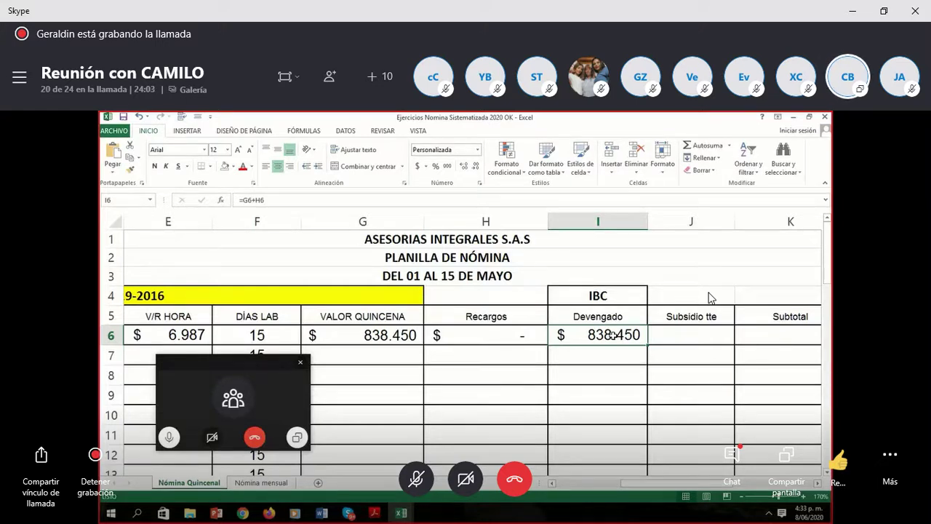
pyautogui.click(509, 220)
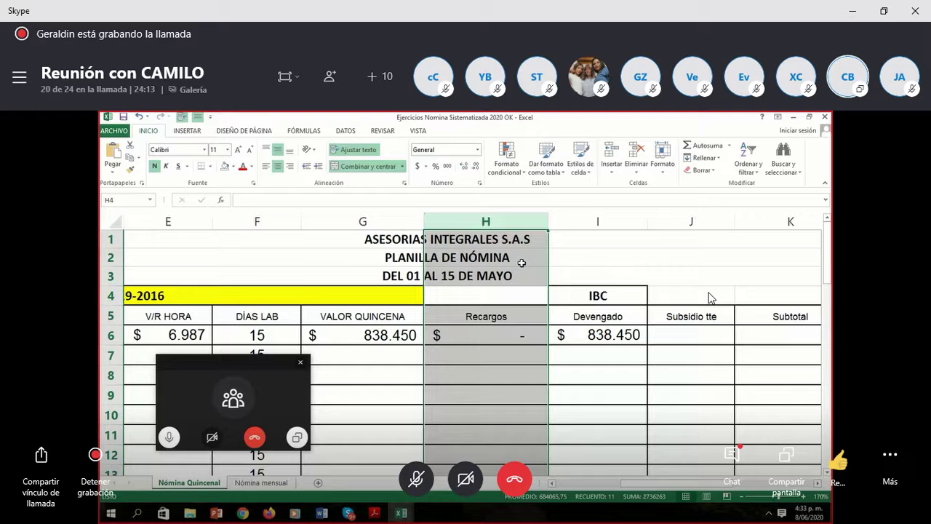
pyautogui.click(611, 338)
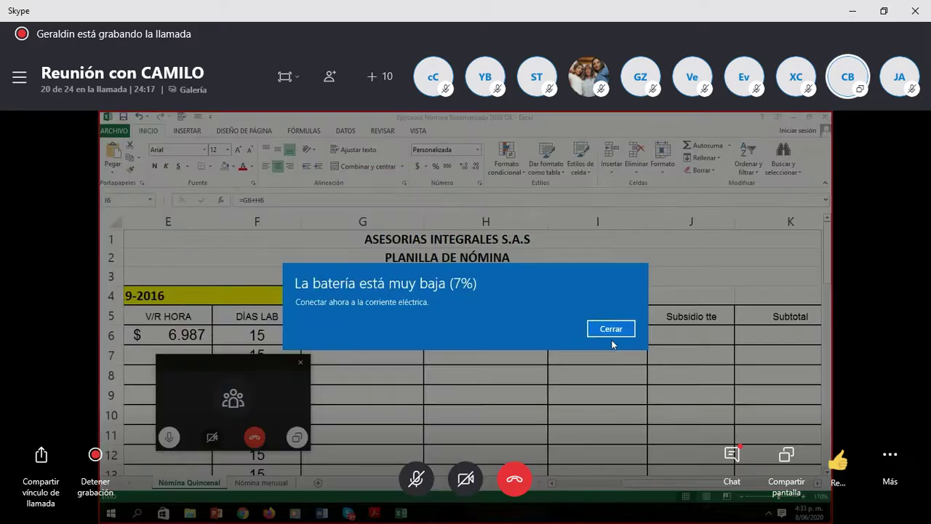
# Step: Dismiss the low-battery warning, check the running recording in the Wondershare Filmora Scrn window and minimize that window
pyautogui.click(618, 331)
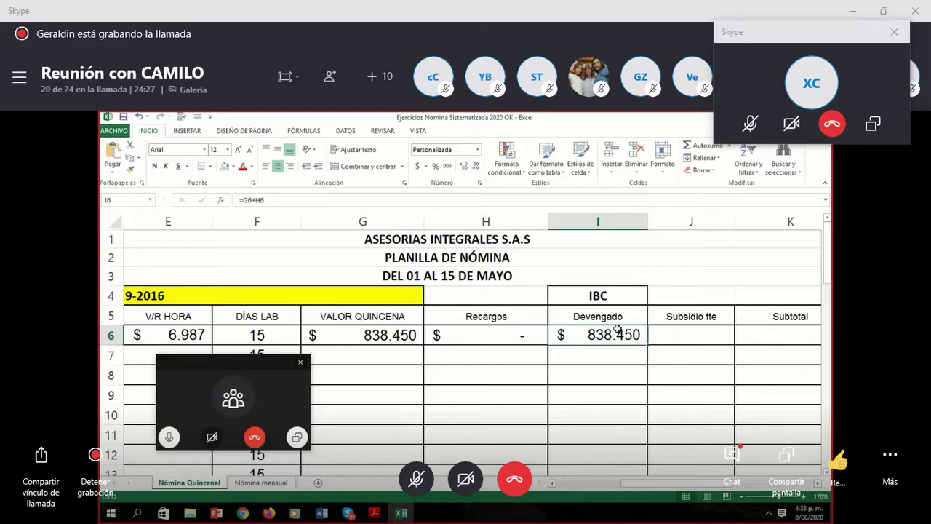
pyautogui.press('super')
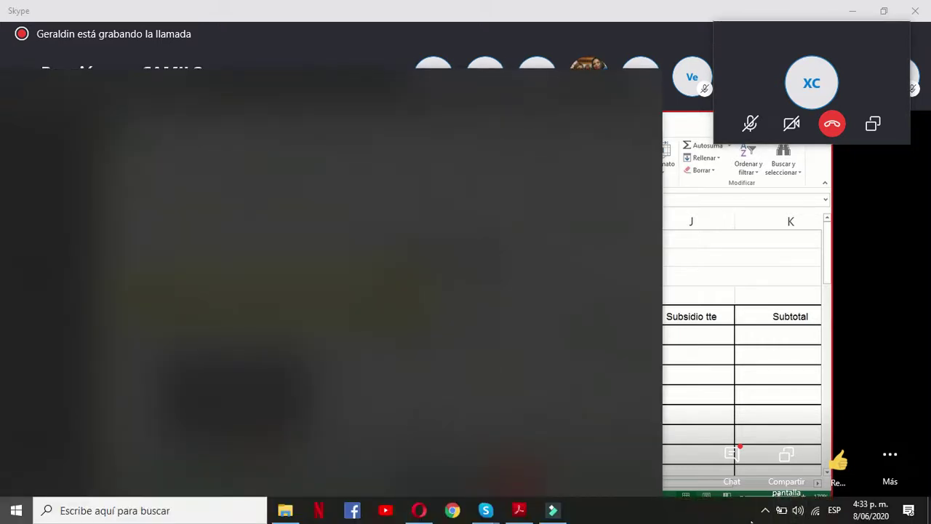
pyautogui.click(765, 513)
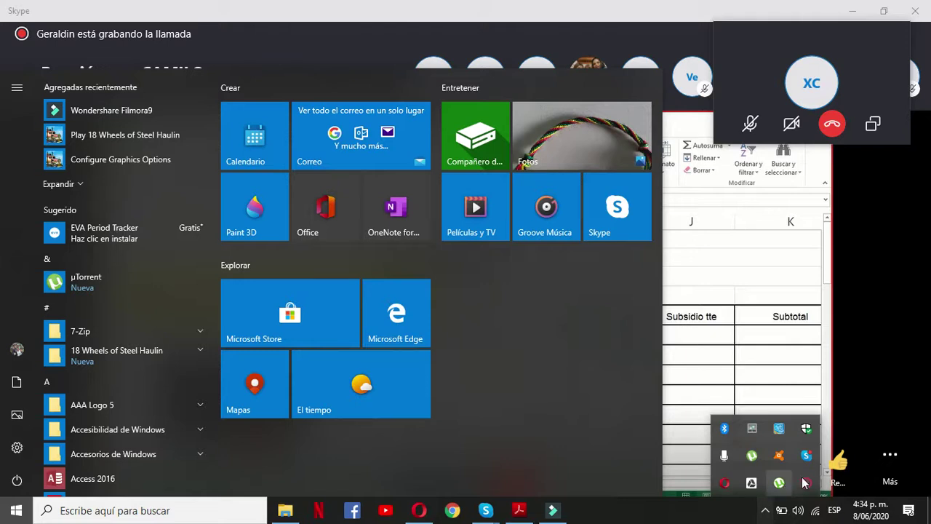
pyautogui.click(807, 485)
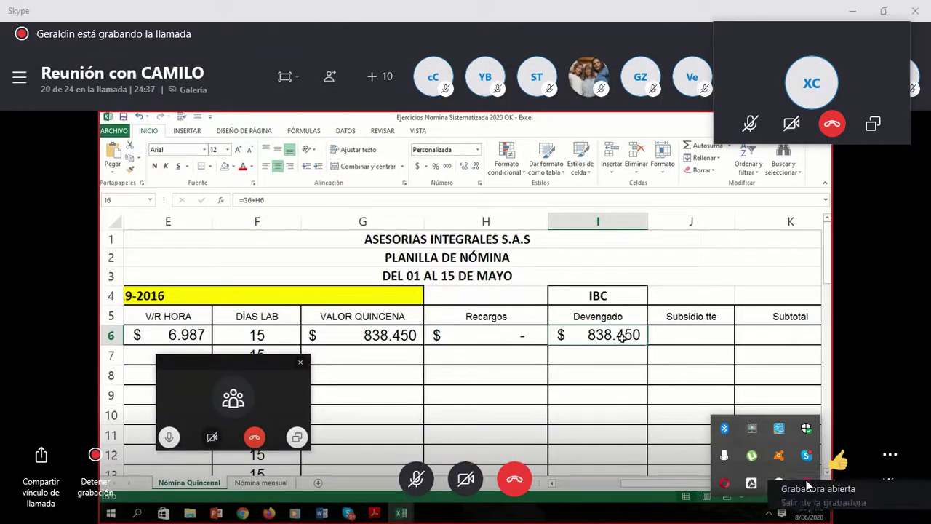
pyautogui.click(809, 492)
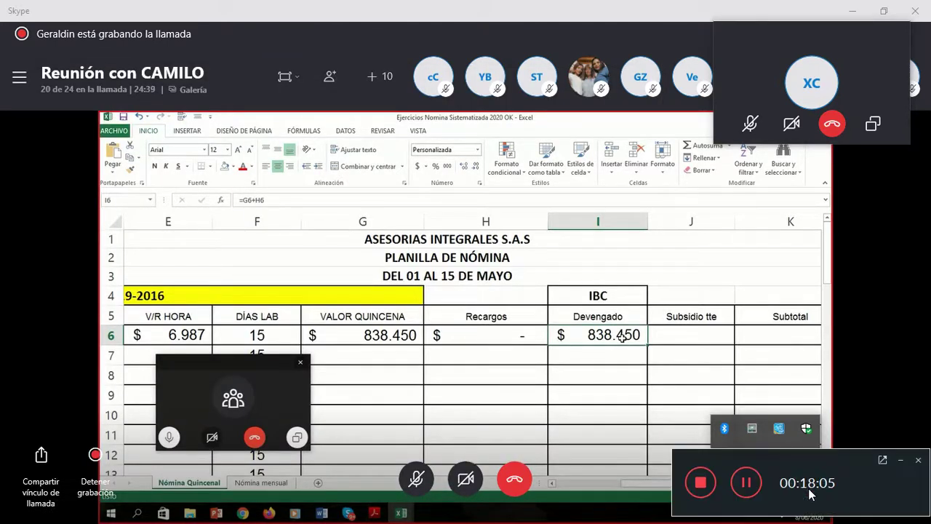
pyautogui.click(883, 461)
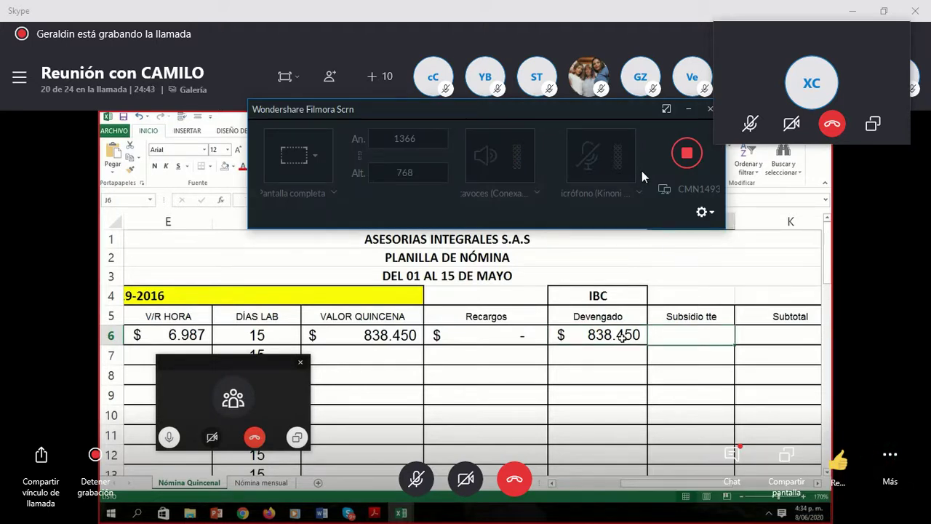
pyautogui.click(688, 108)
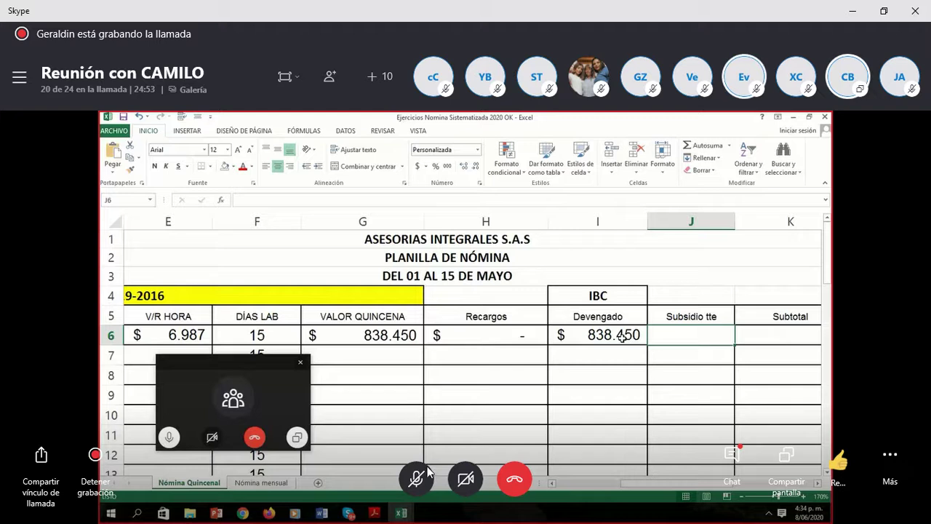
# Step: Send a thumbs-up reaction in the call and mute the microphone
pyautogui.click(839, 458)
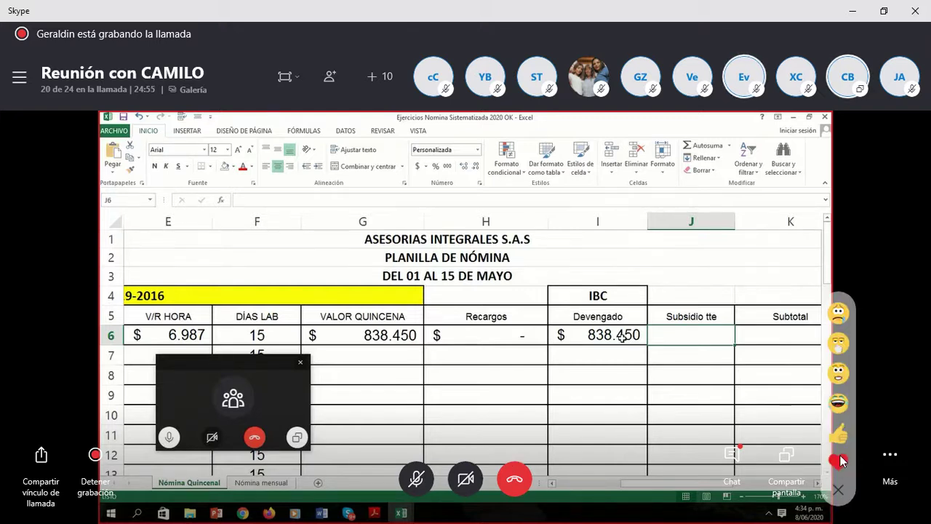
pyautogui.click(838, 433)
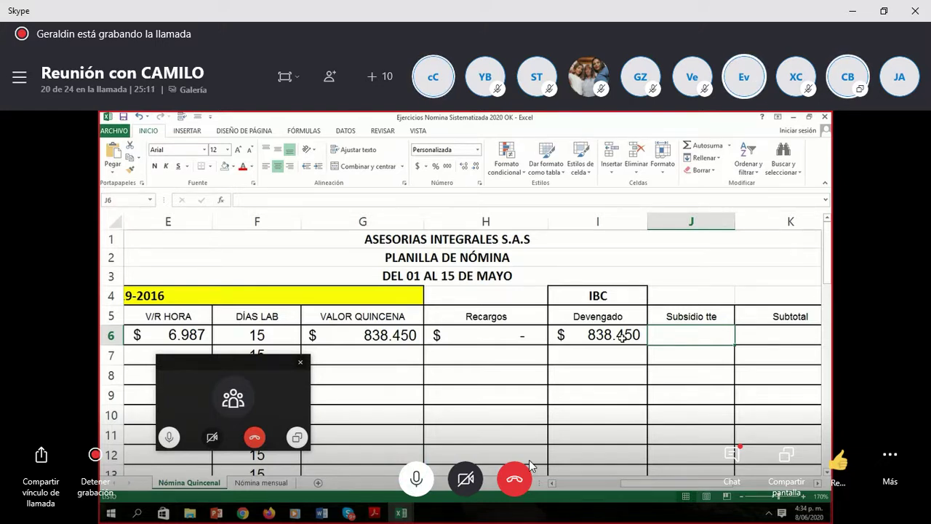
pyautogui.click(426, 477)
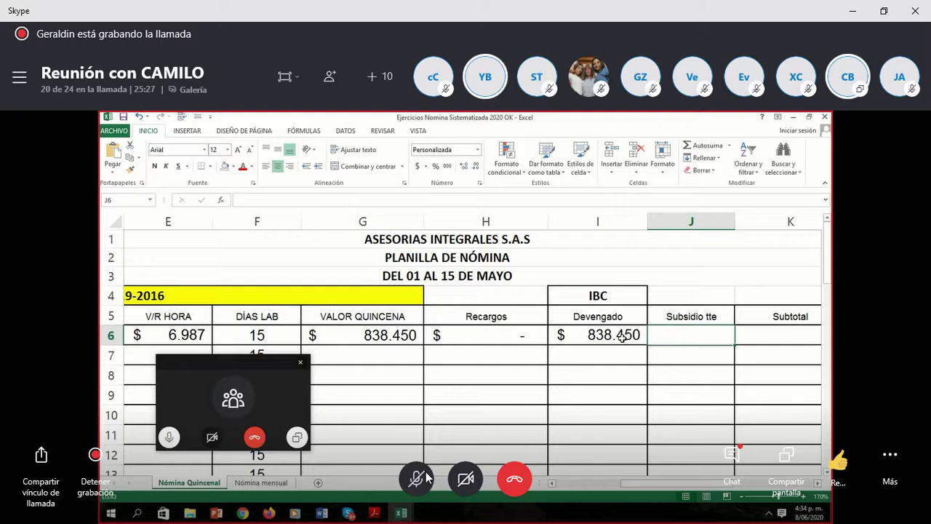
# Step: Unmute the call microphone briefly to speak and mute it again
pyautogui.click(427, 477)
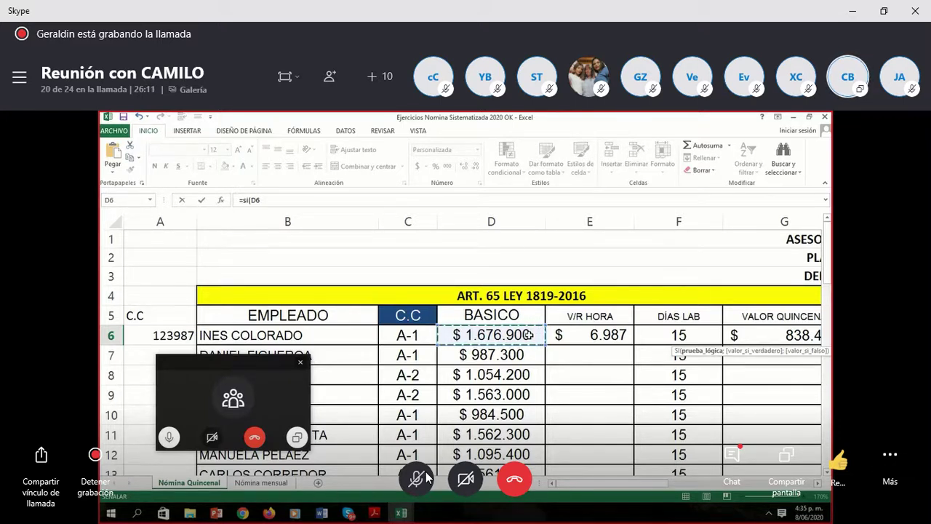
pyautogui.click(427, 477)
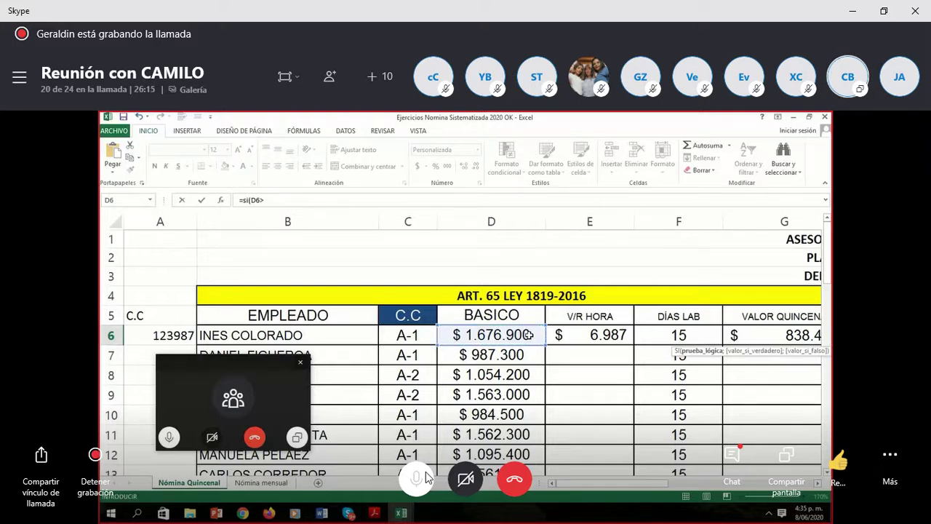
pyautogui.click(427, 477)
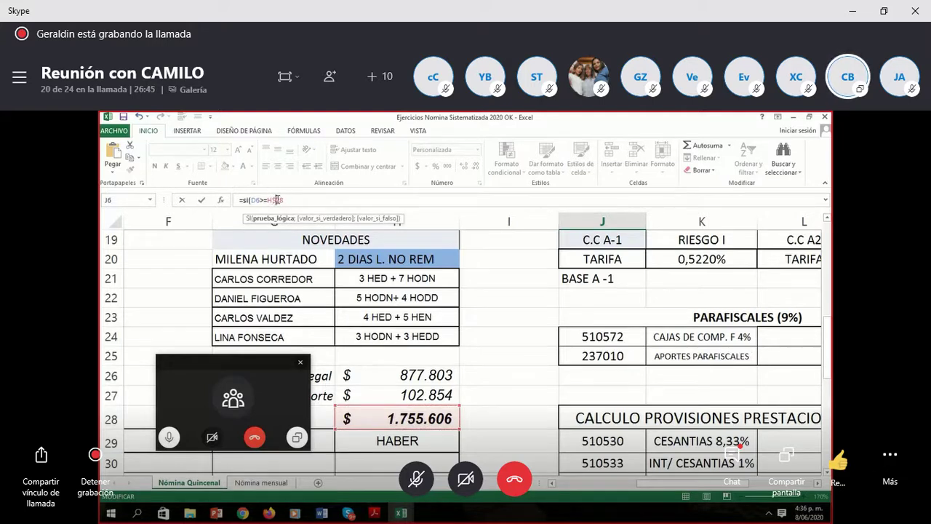
# Step: Complete the Subsidio tte formula in J6 as =SI(D6>=H$28;0;H$27/30*F6), unmuting the call microphone briefly to speak meanwhile
pyautogui.write('$')
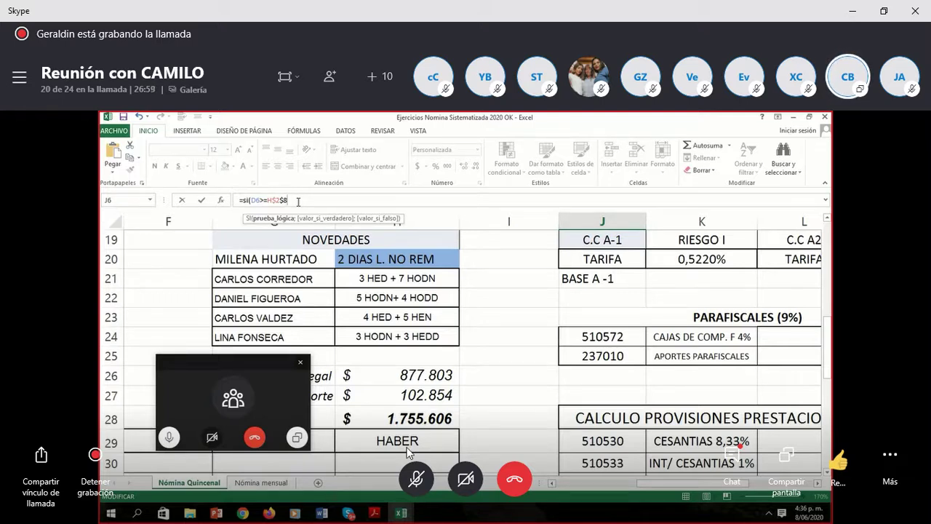
pyautogui.write(';')
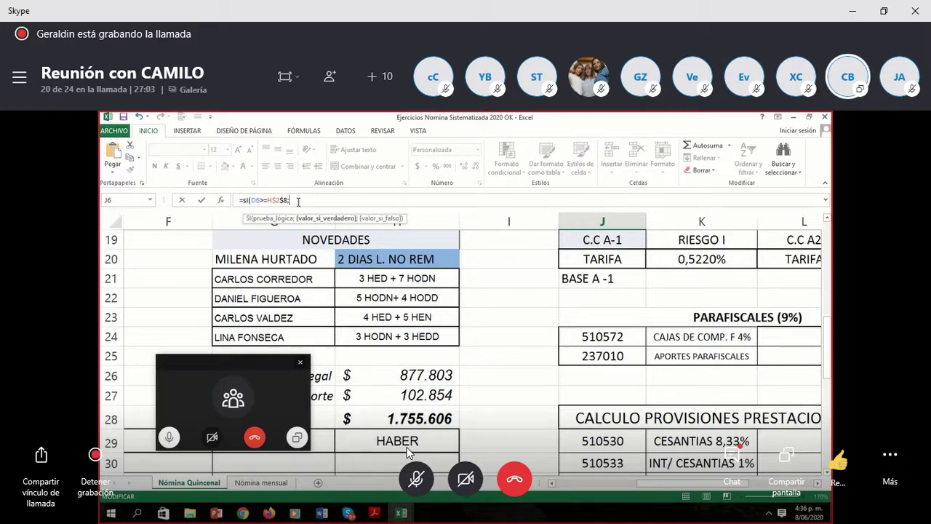
pyautogui.write('0')
pyautogui.click(417, 480)
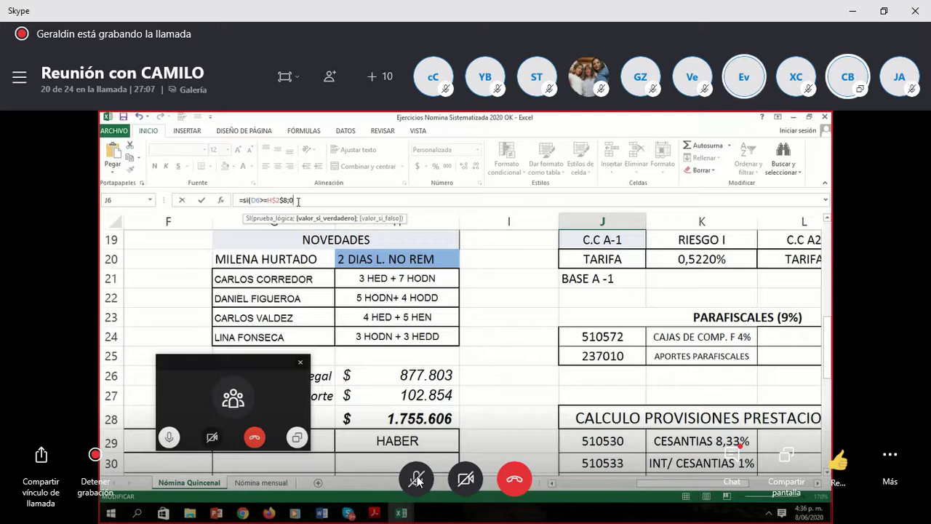
pyautogui.write(';')
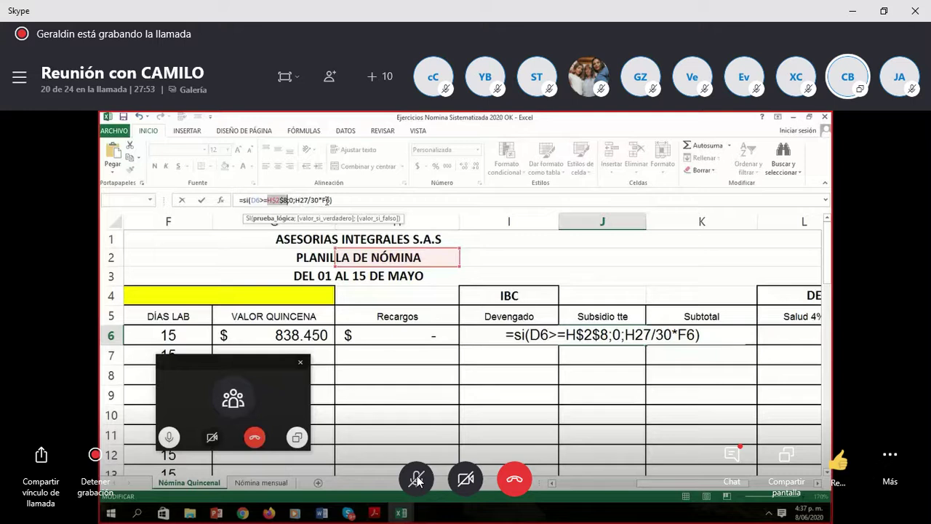
pyautogui.click(417, 479)
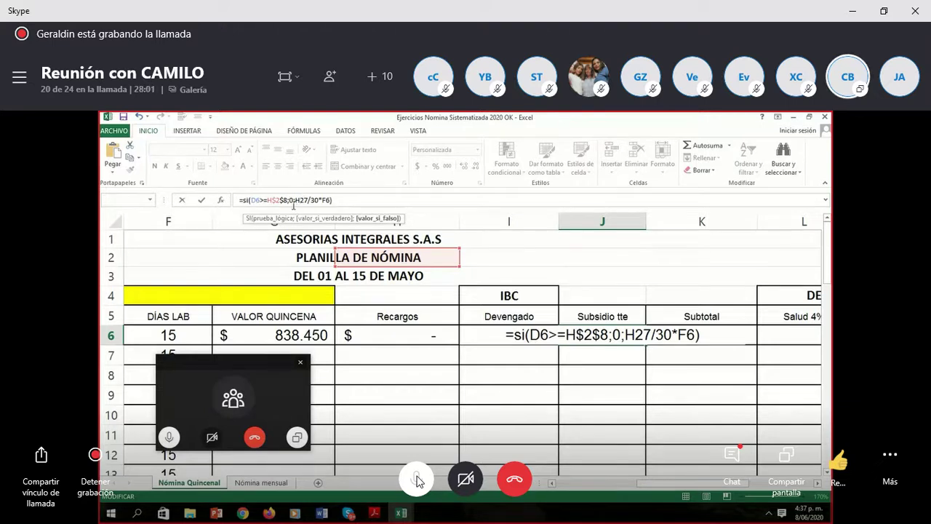
pyautogui.click(417, 479)
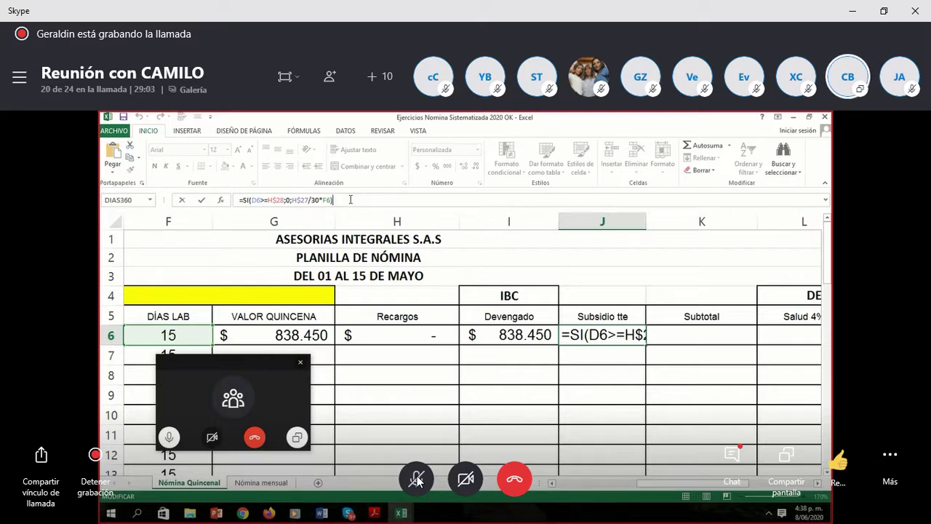
pyautogui.press('Return')
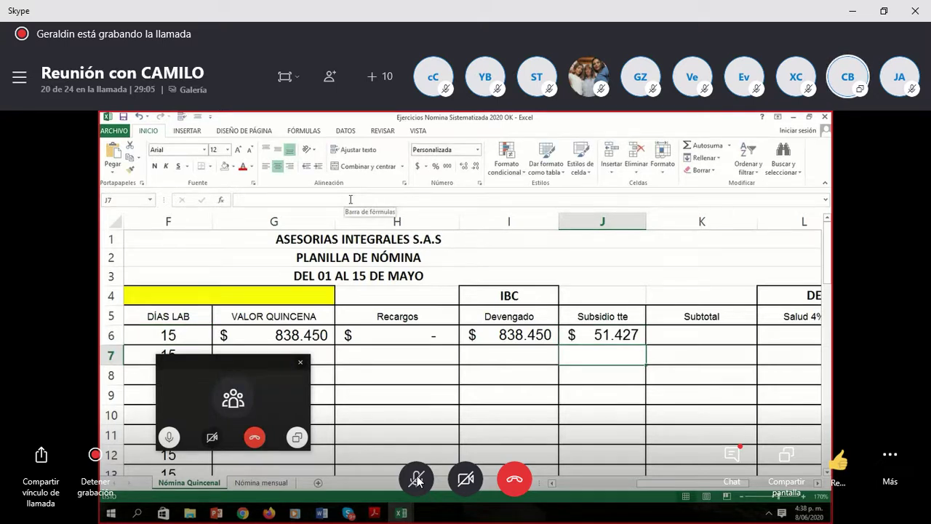
# Step: Review the Subsidio tte formula in J6 and unmute the call microphone to speak, muting it again
pyautogui.click(699, 331)
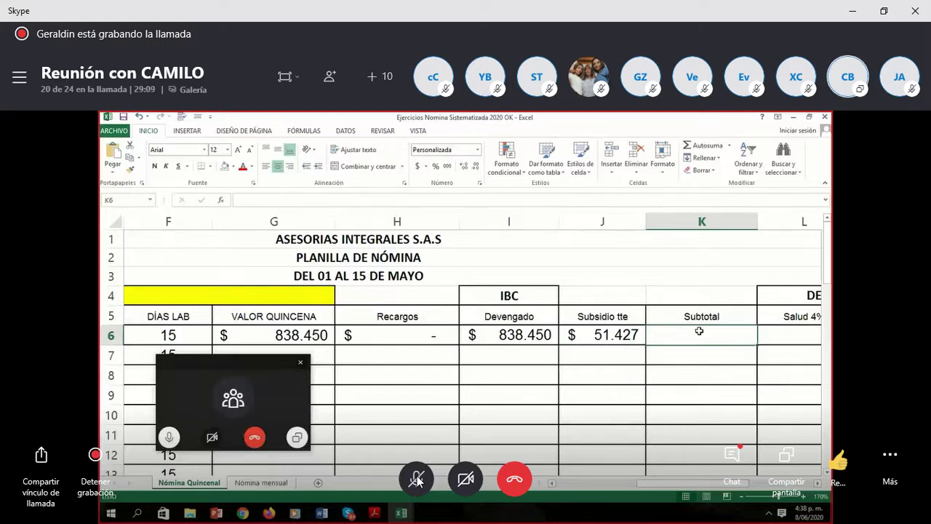
pyautogui.press('Left')
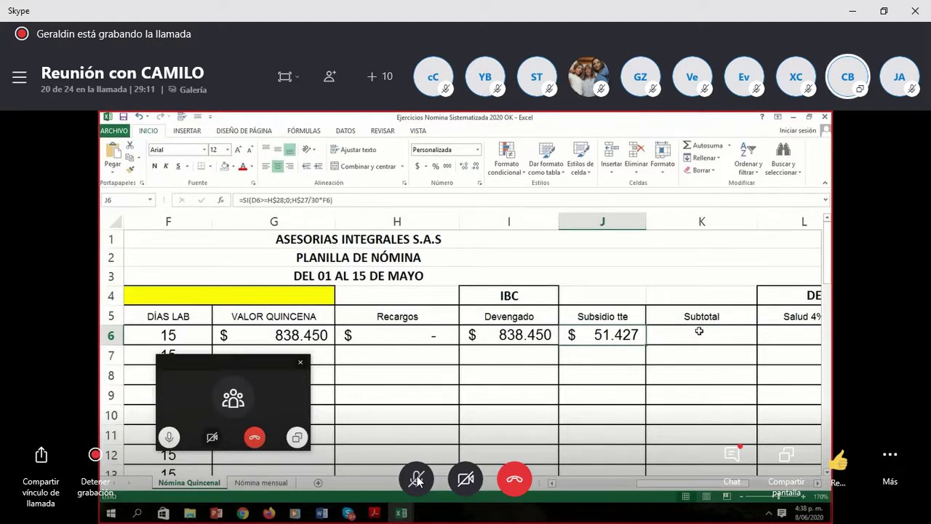
pyautogui.click(417, 480)
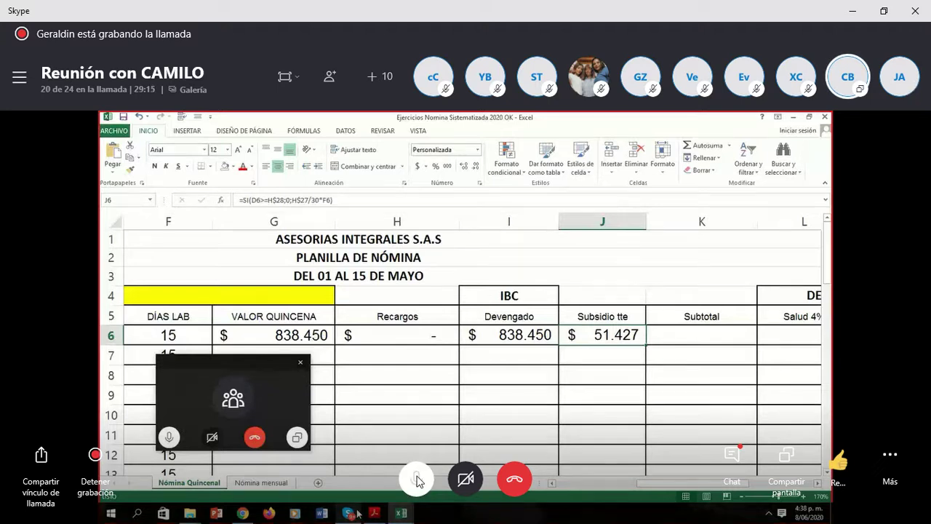
pyautogui.click(417, 480)
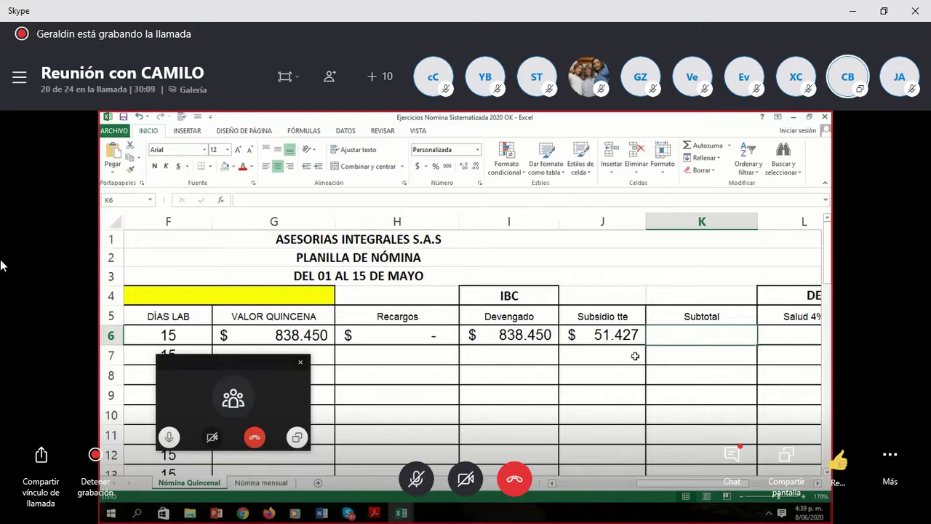
# Step: Calculate the Subtotal in K6 as Devengado plus Subsidio tte with =I6+J6
pyautogui.write('=')
pyautogui.click(531, 339)
pyautogui.write('+')
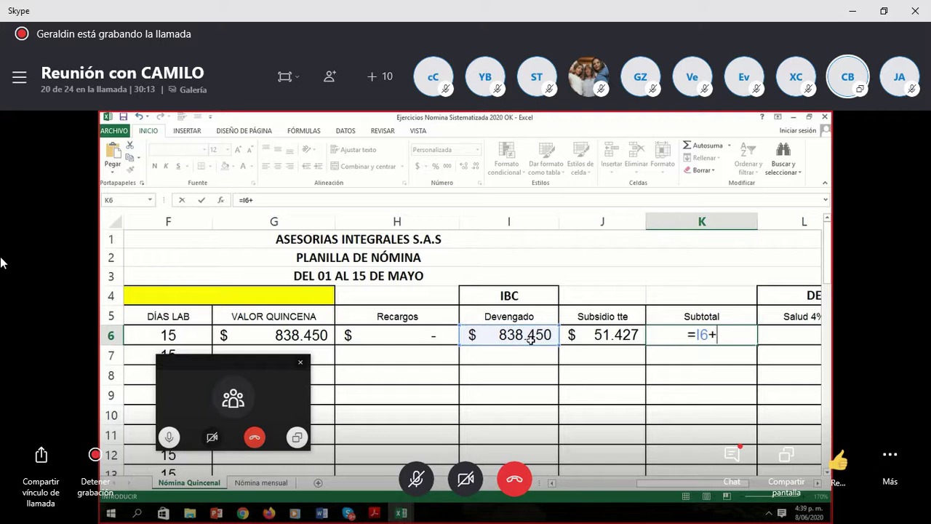
pyautogui.click(592, 336)
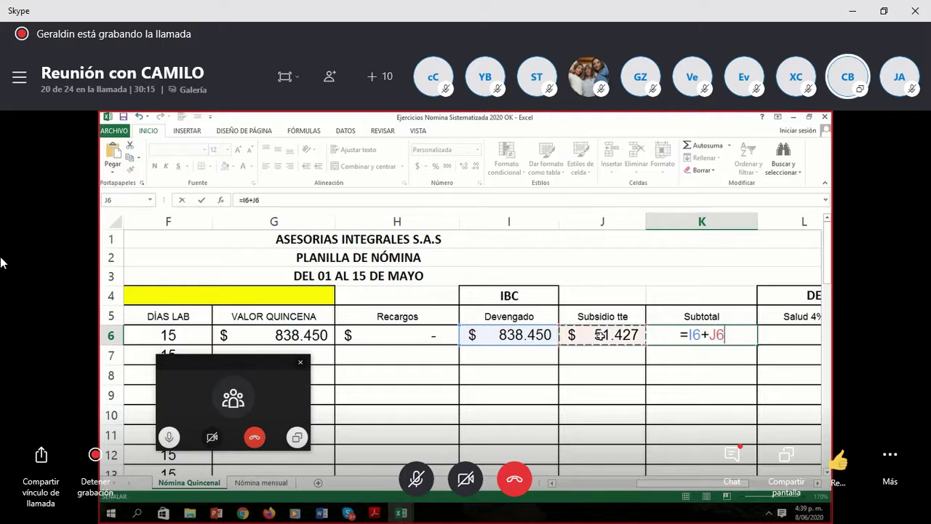
pyautogui.press('Return')
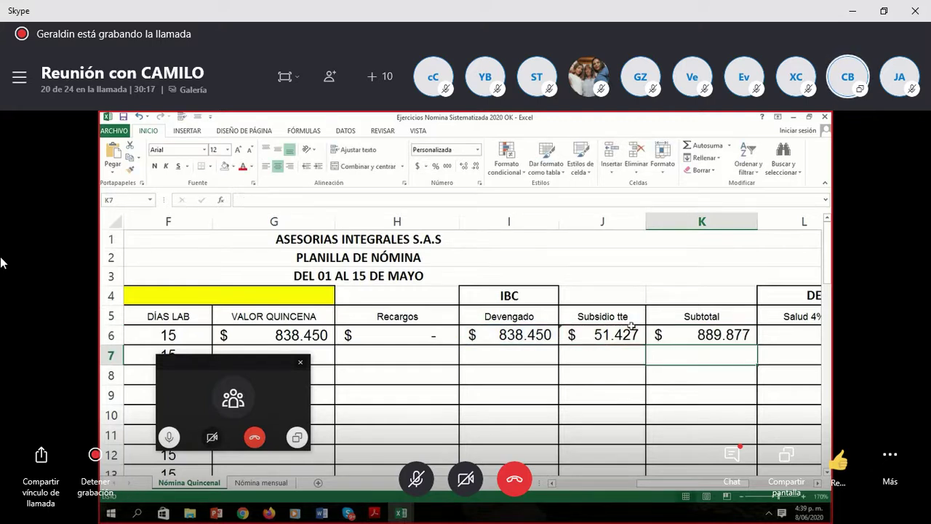
# Step: Start the Salud 4% formula in L6 with a plus sign and unmute the call microphone twice to speak, muting it each time
pyautogui.click(764, 334)
pyautogui.hscroll(2, 765, 333)
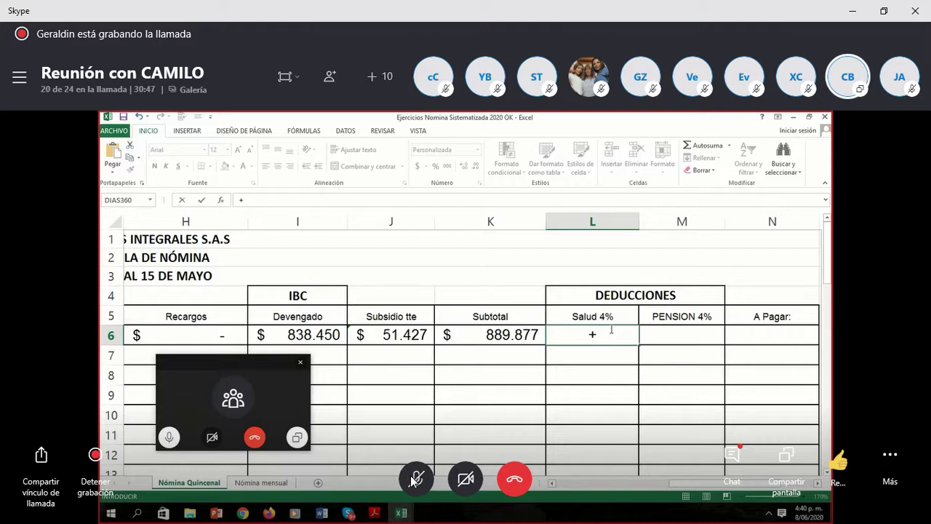
pyautogui.moveTo(415, 480)
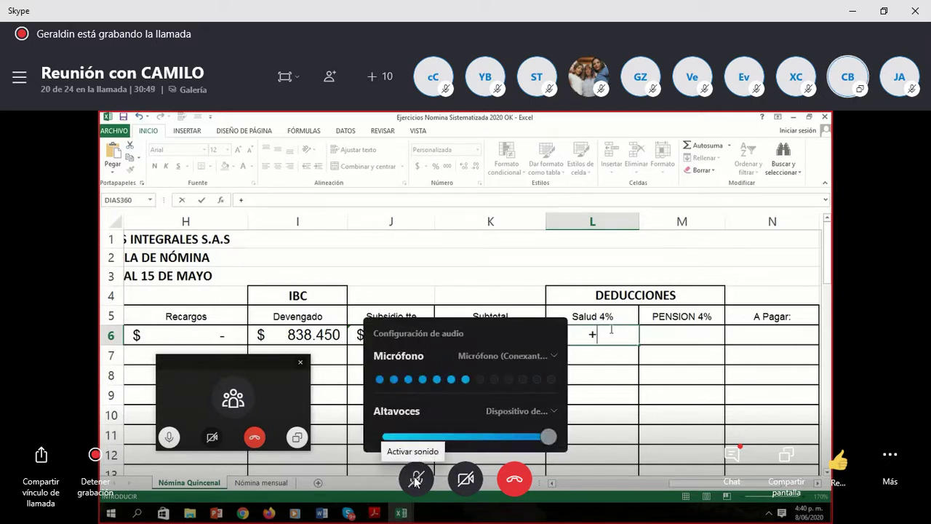
pyautogui.click(416, 478)
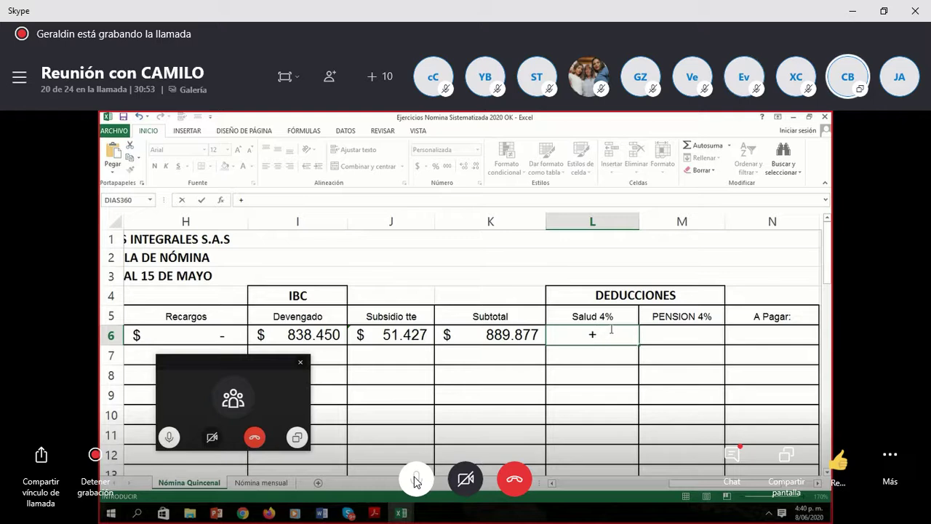
pyautogui.click(416, 481)
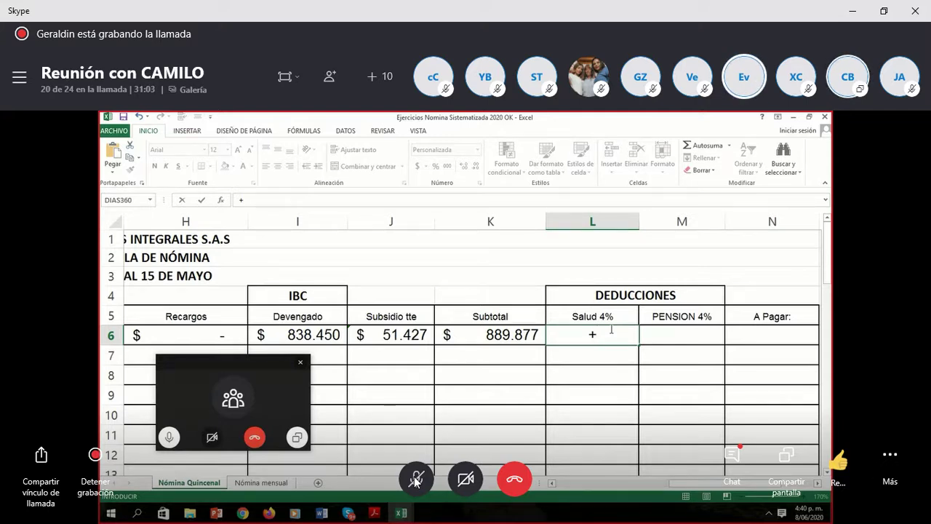
pyautogui.click(416, 479)
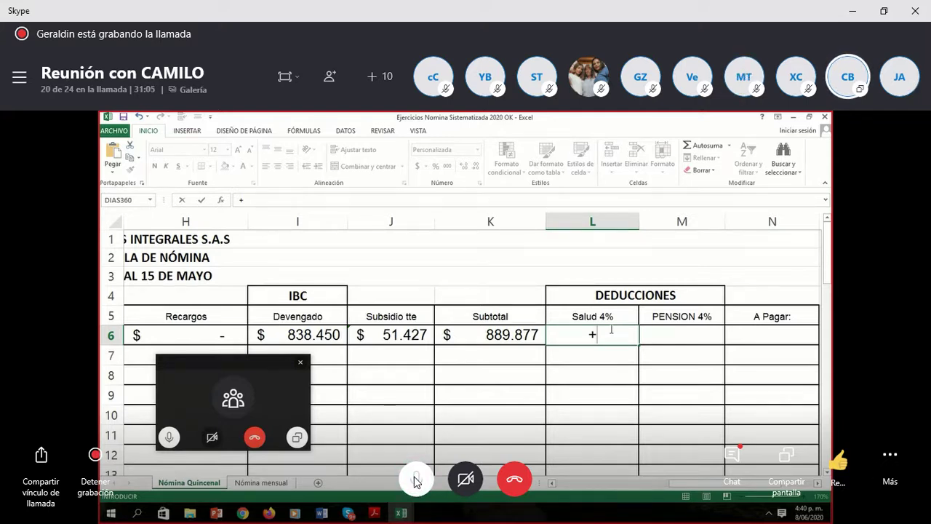
pyautogui.click(416, 480)
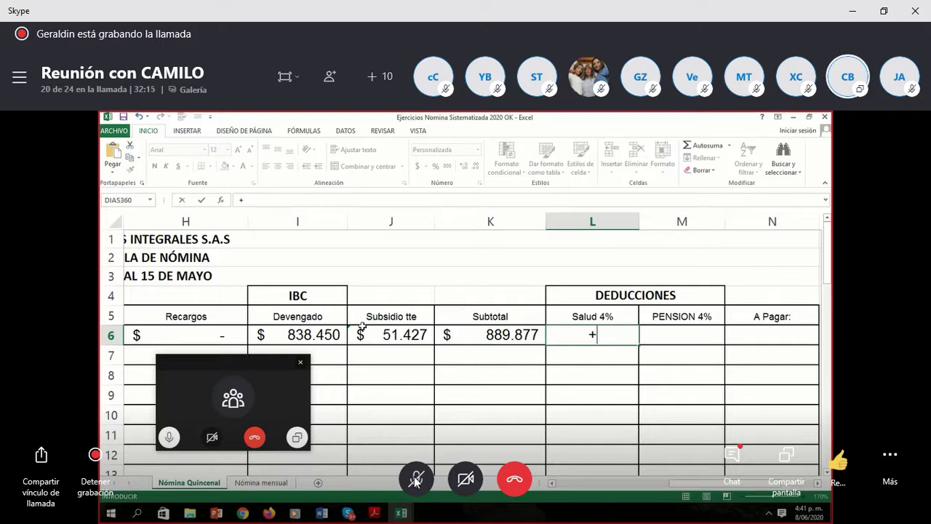
# Step: Complete the Salud 4% deduction in L6 from the Devengado amount as +I6*4%
pyautogui.click(310, 338)
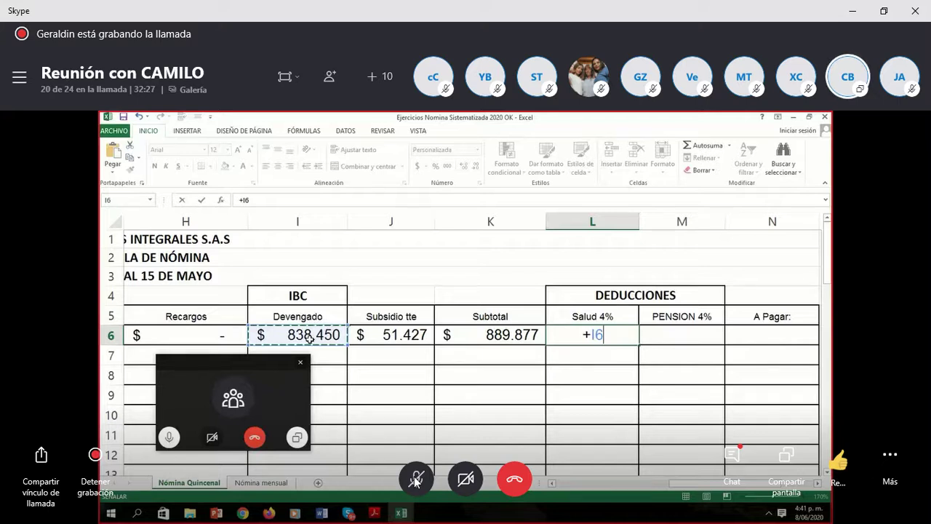
pyautogui.click(615, 334)
pyautogui.write('*')
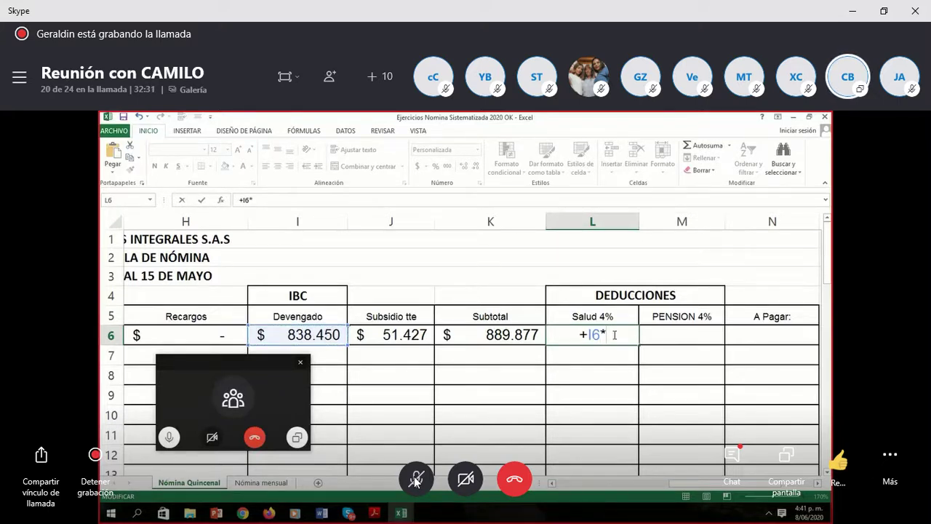
pyautogui.write('4%')
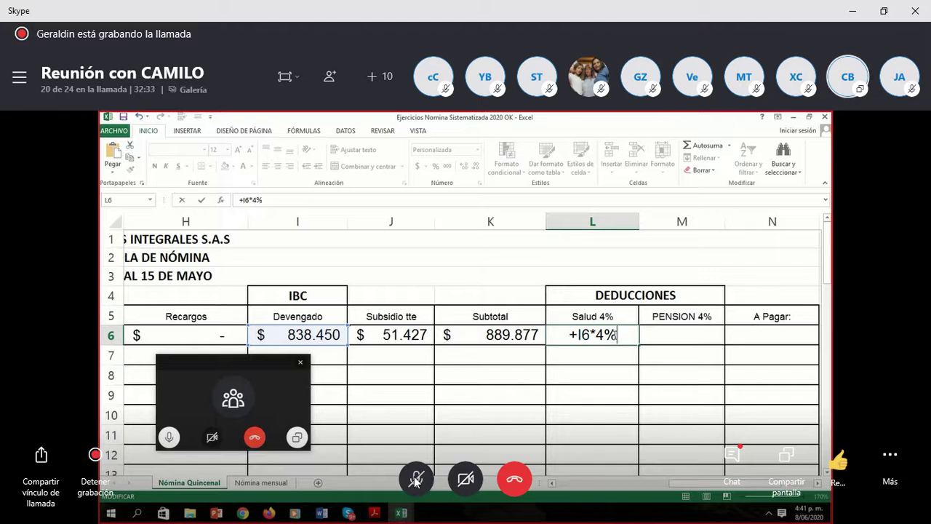
pyautogui.press('Return')
# Step: Calculate the PENSION 4% deduction in M6 from the Devengado amount with =I6*4%
pyautogui.click(717, 334)
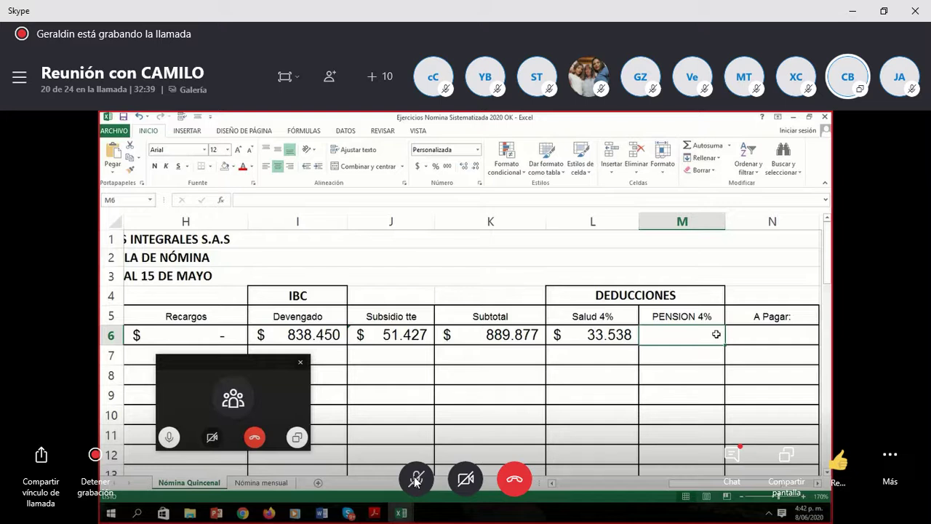
pyautogui.write('=')
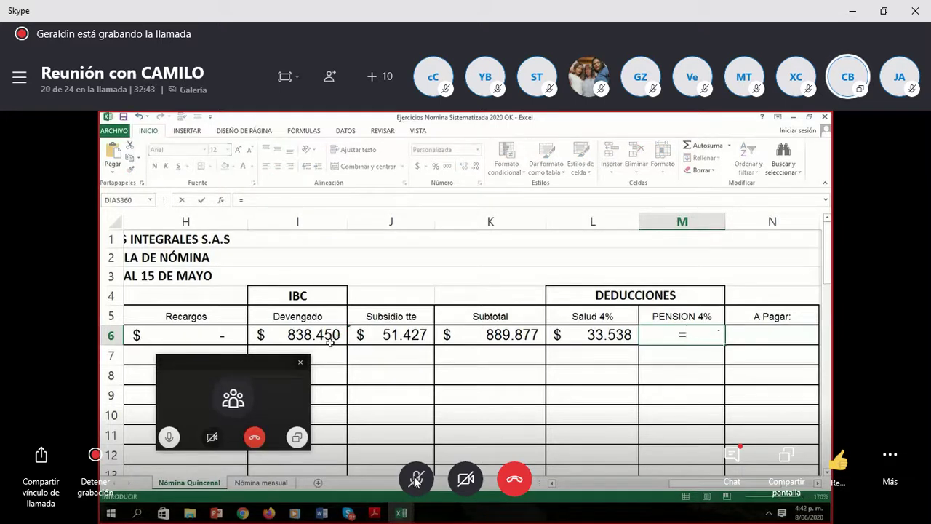
pyautogui.click(331, 342)
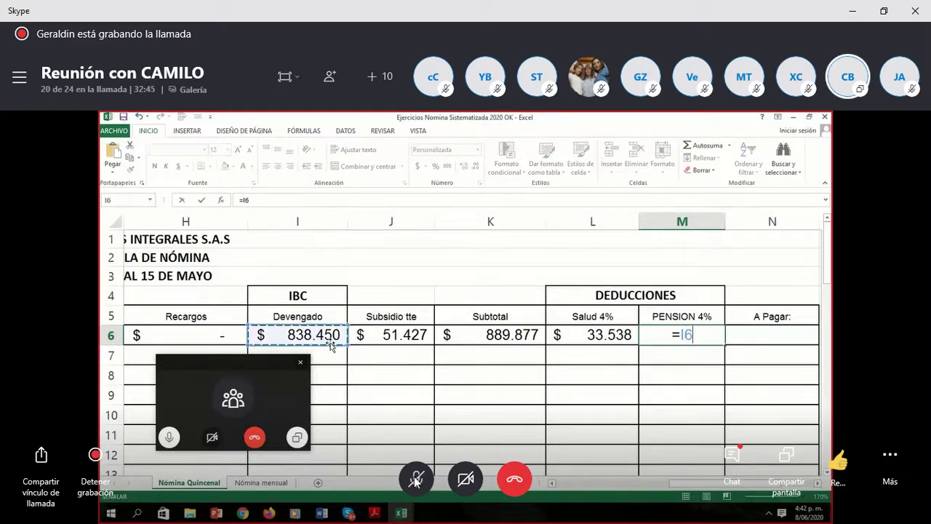
pyautogui.write('*')
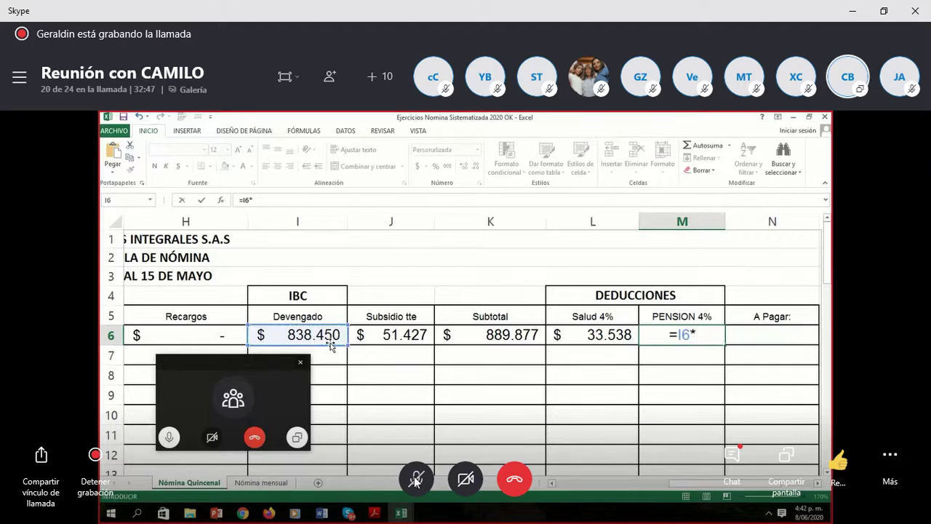
pyautogui.write('4%')
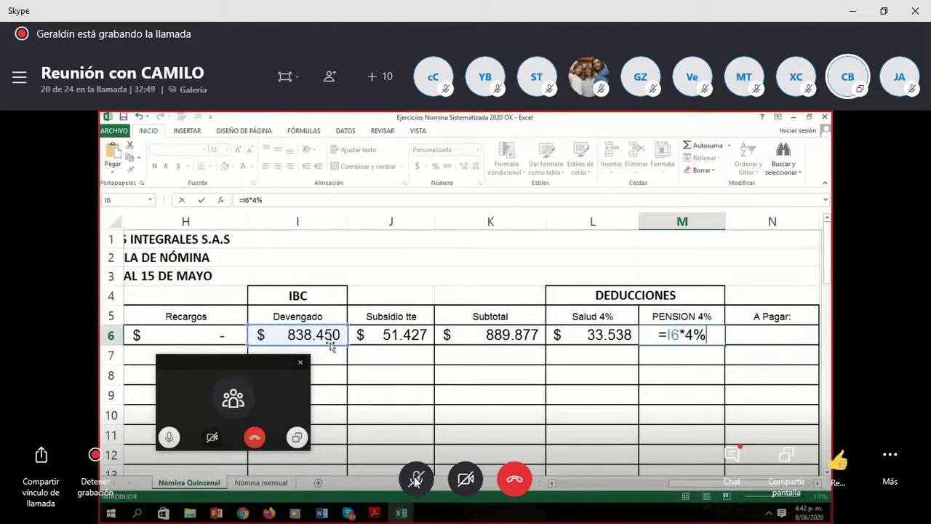
pyautogui.press('Return')
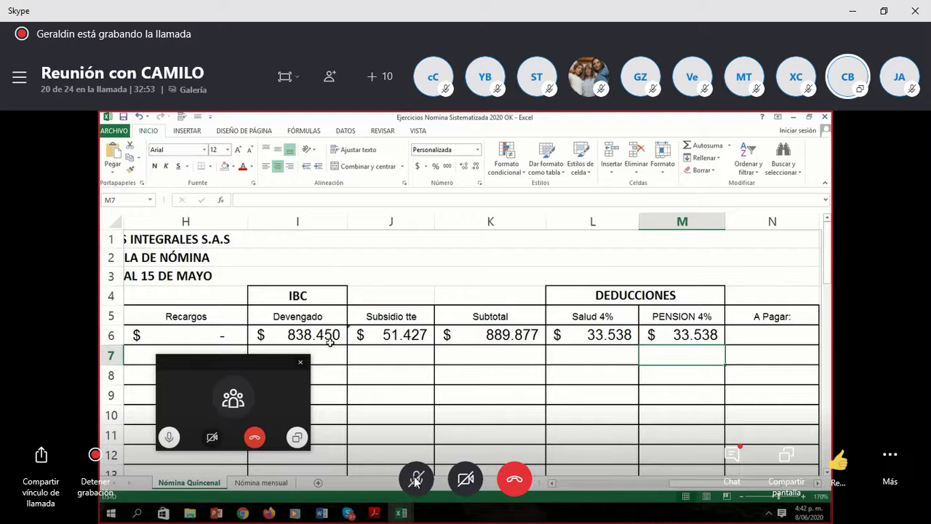
# Step: Calculate A Pagar in N6 as the Subtotal minus the Salud and PENSION deductions with =K6-L6-M6
pyautogui.press('Right')
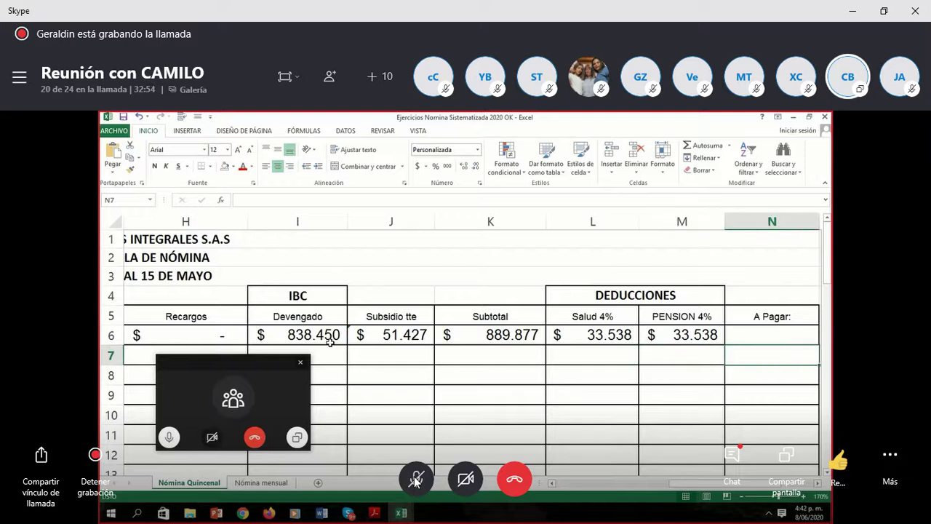
pyautogui.click(769, 337)
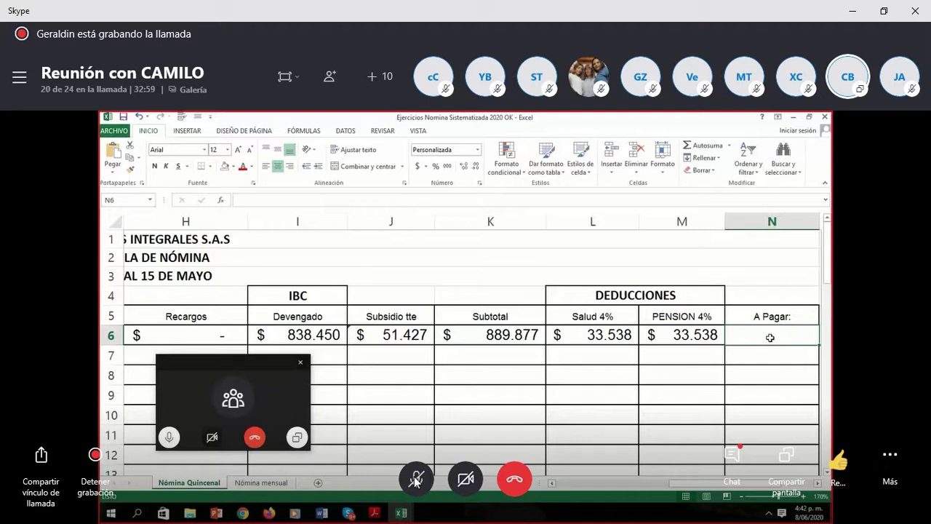
pyautogui.write('=')
pyautogui.click(502, 334)
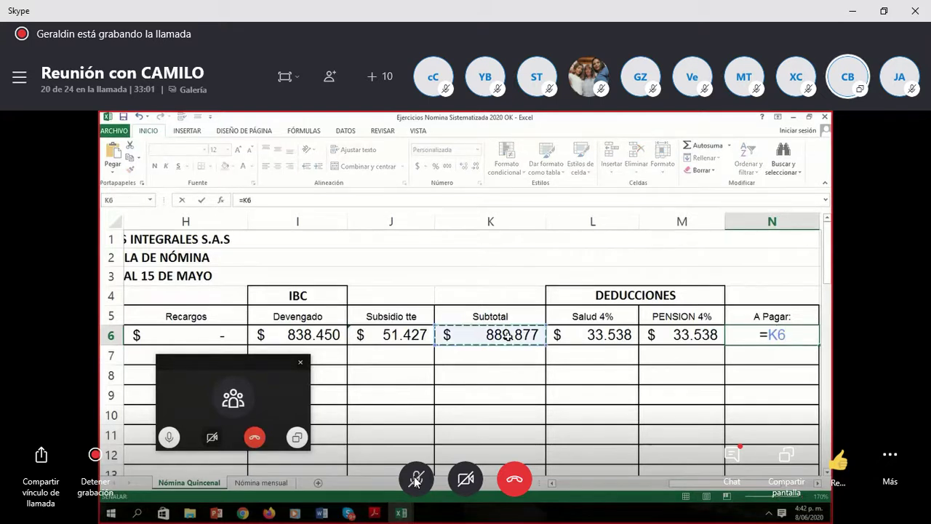
pyautogui.write('-')
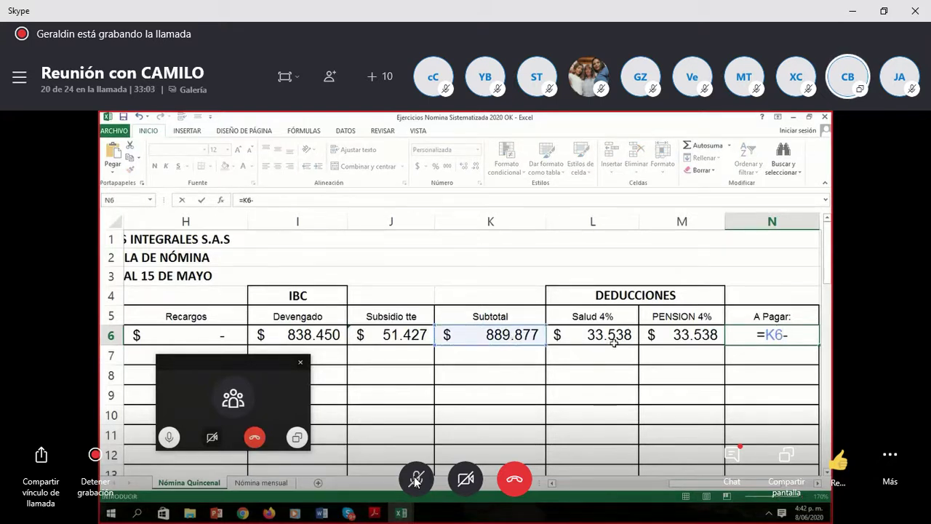
pyautogui.click(602, 348)
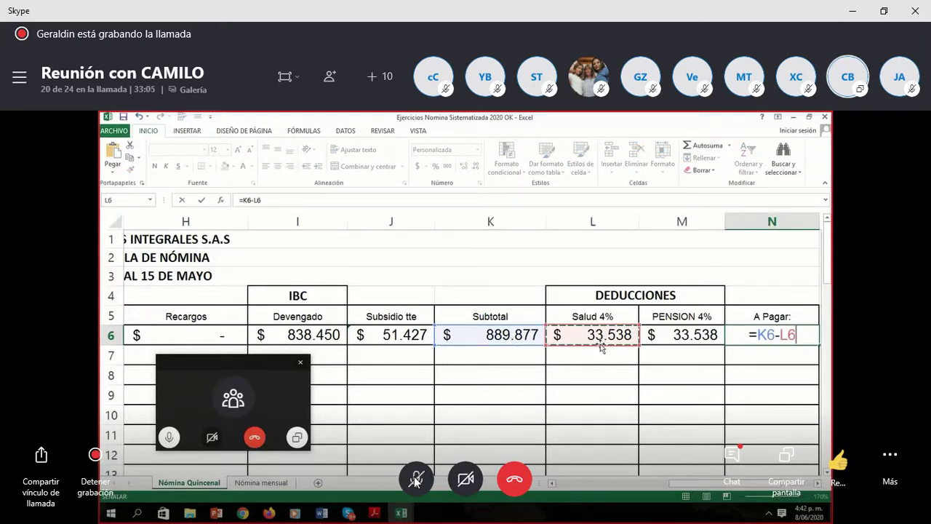
pyautogui.write('-')
pyautogui.click(685, 337)
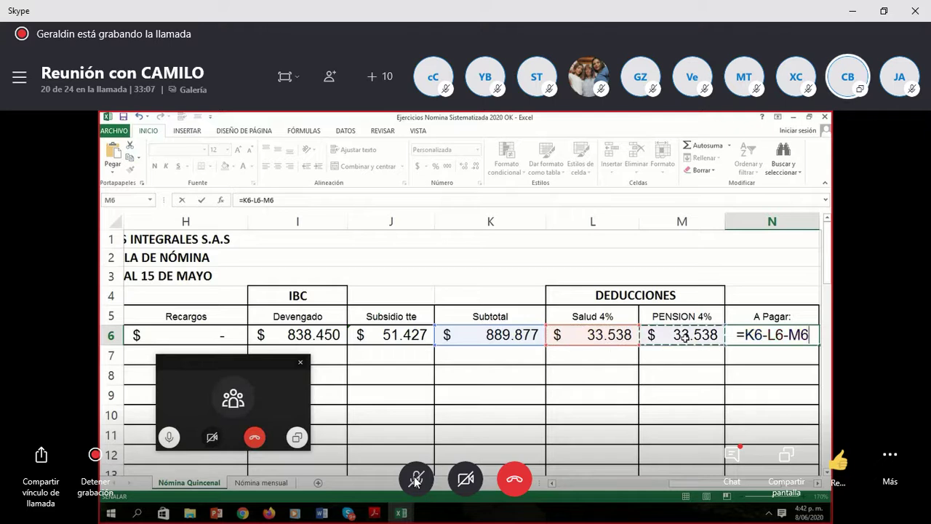
pyautogui.press('Return')
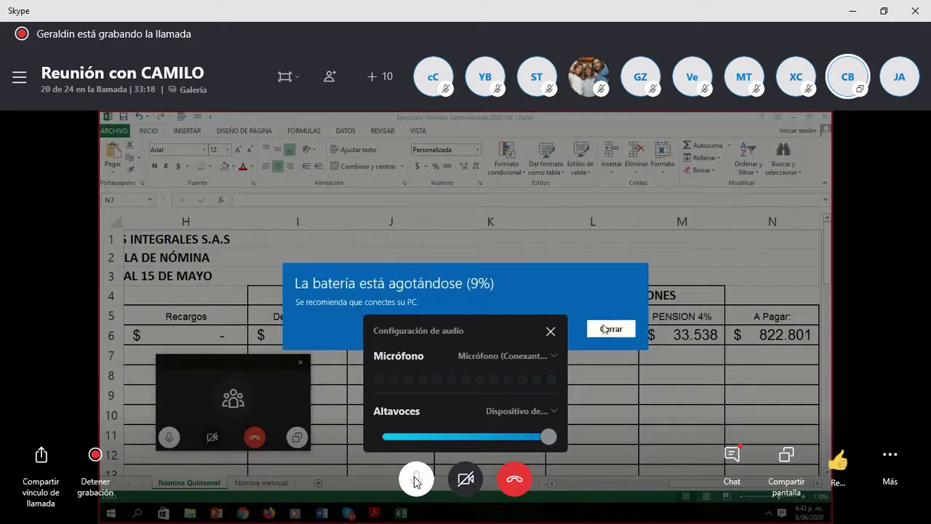
# Step: Mute the call microphone after each turn speaking and move the floating call window off the V/R HORA column
pyautogui.click(416, 480)
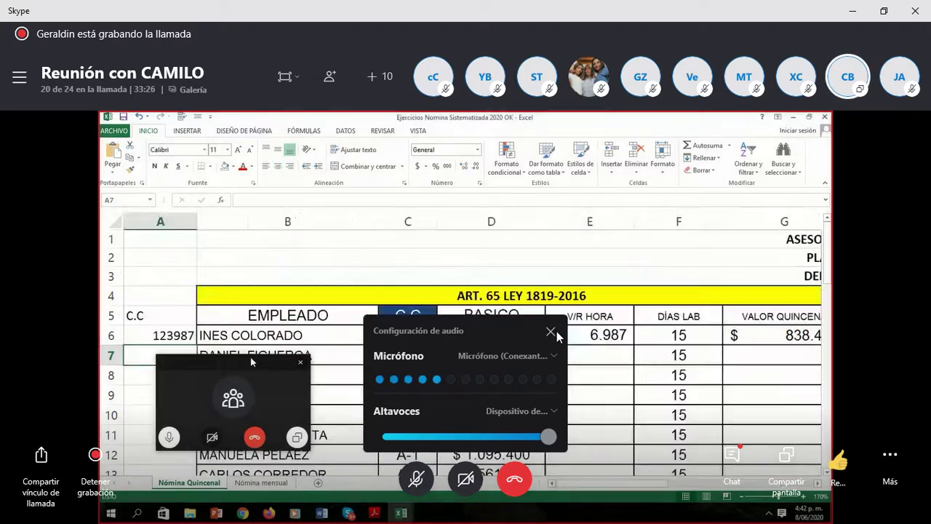
pyautogui.click(557, 334)
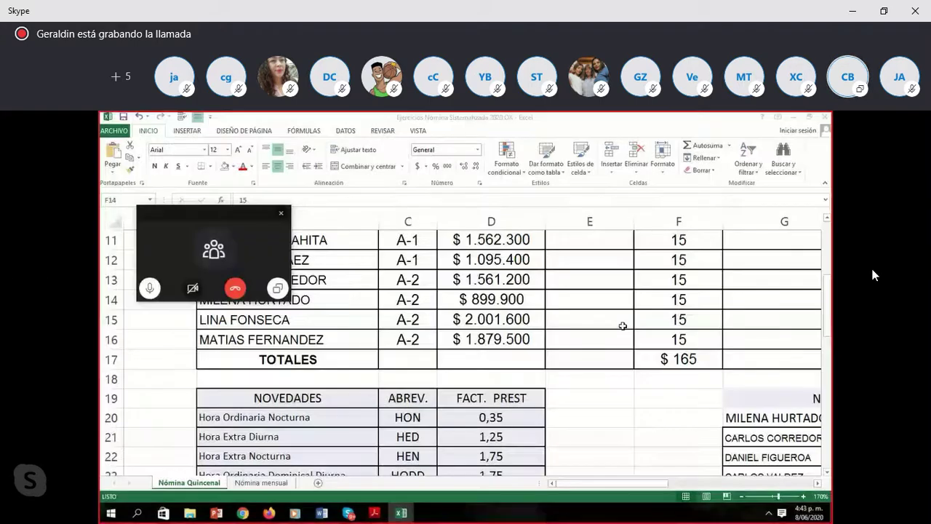
pyautogui.moveTo(434, 472)
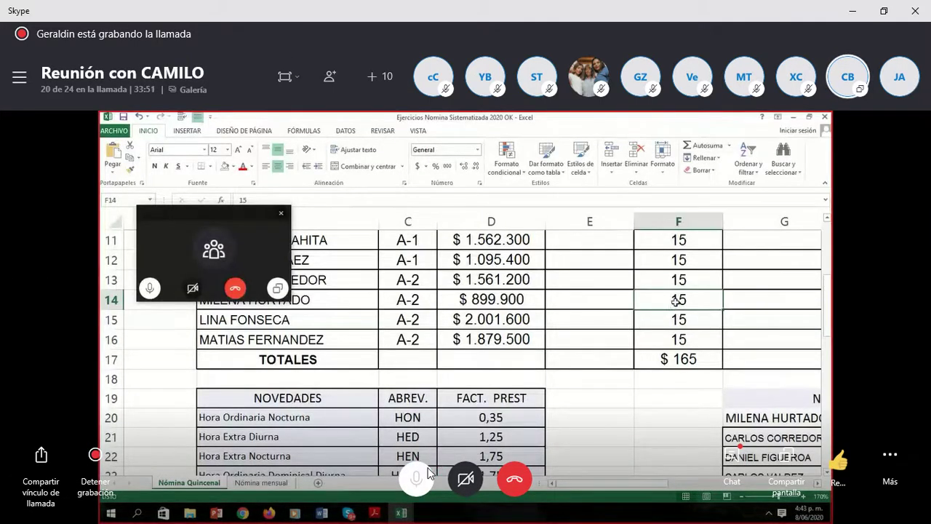
pyautogui.click(416, 478)
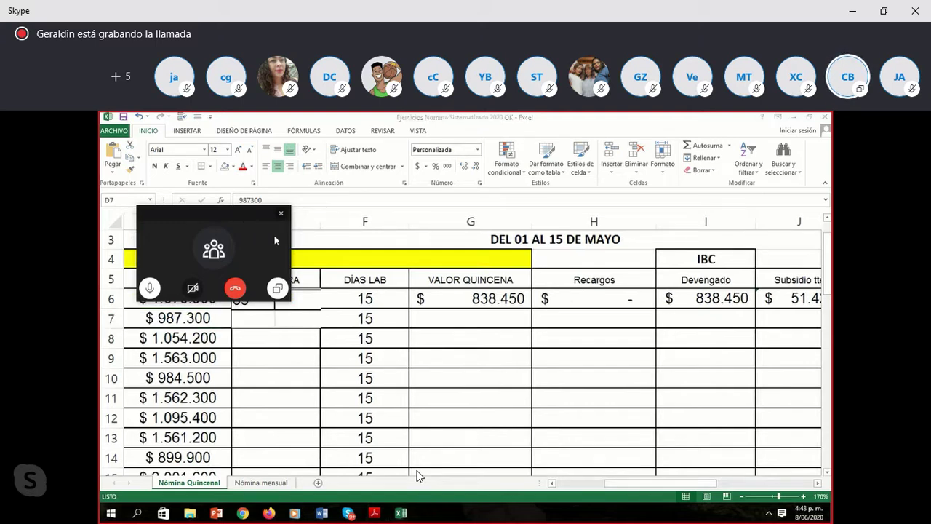
pyautogui.moveTo(233, 213); pyautogui.dragTo(539, 261)
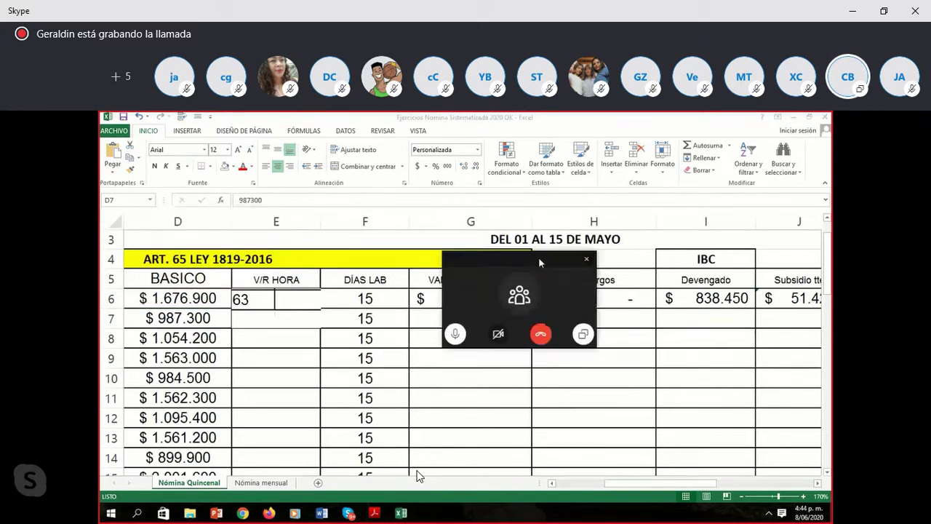
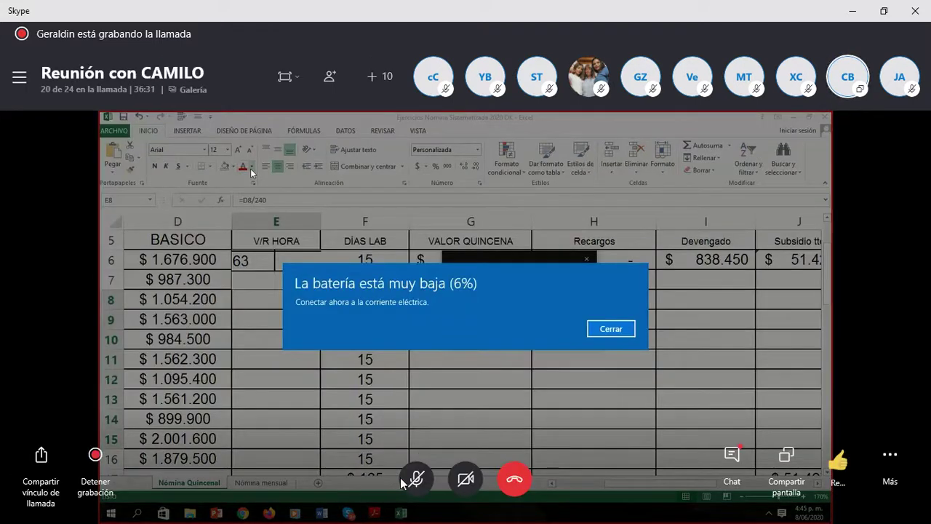
# Step: Try to clean up V/R HORA cells E6:E7 by copying the format of E10 onto them
pyautogui.moveTo(403, 478)
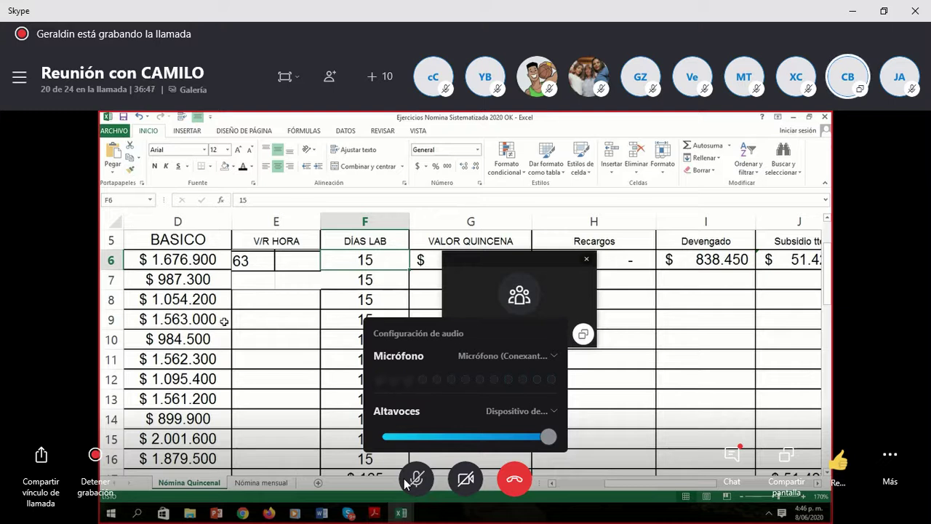
pyautogui.click(259, 333)
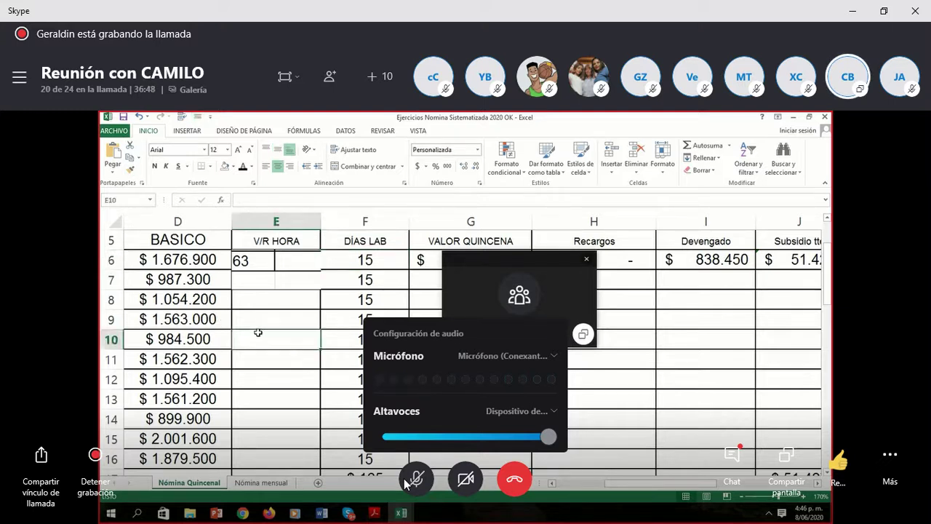
pyautogui.click(130, 169)
pyautogui.moveTo(289, 260); pyautogui.dragTo(289, 277)
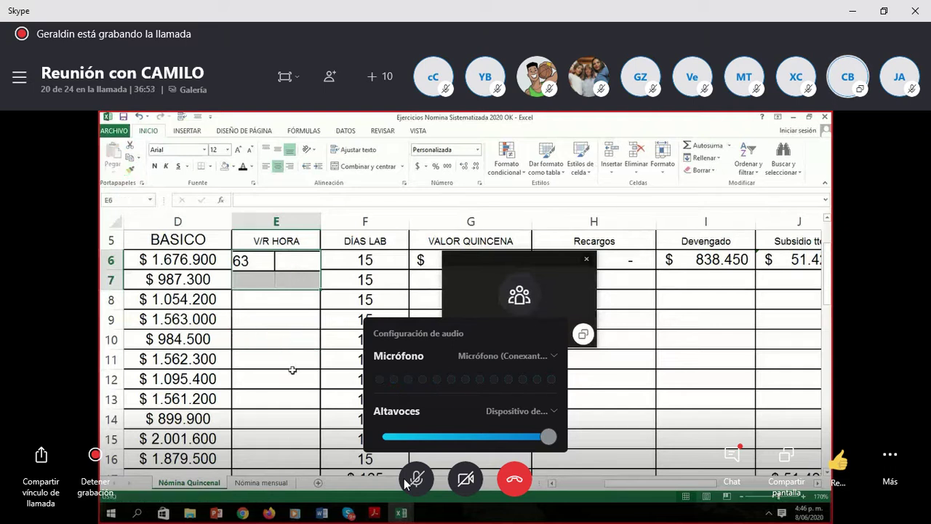
pyautogui.click(280, 339)
pyautogui.click(261, 254)
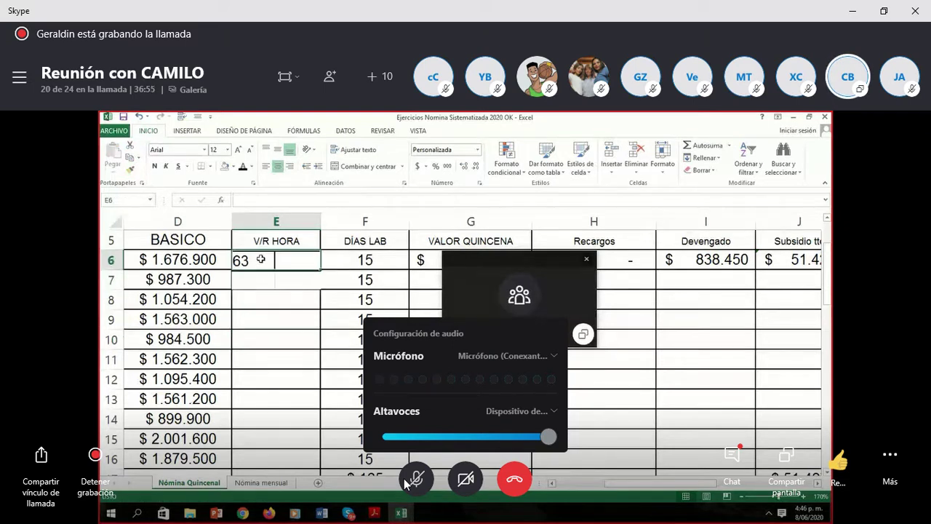
# Step: Re-enter the V/R HORA formula in E8 as Basico divided by 240 with =D8/240 and select E8:E15
pyautogui.click(255, 298)
pyautogui.doubleClick(256, 298)
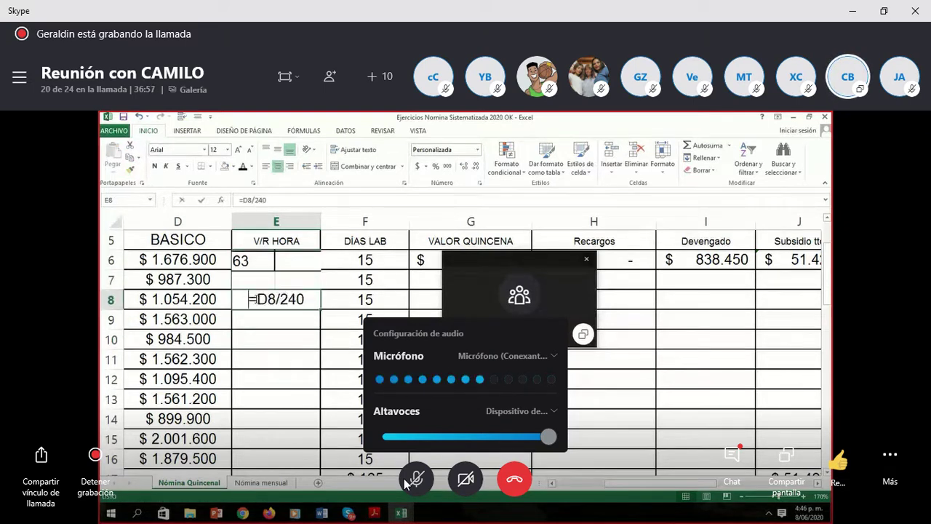
pyautogui.write('=')
pyautogui.click(196, 294)
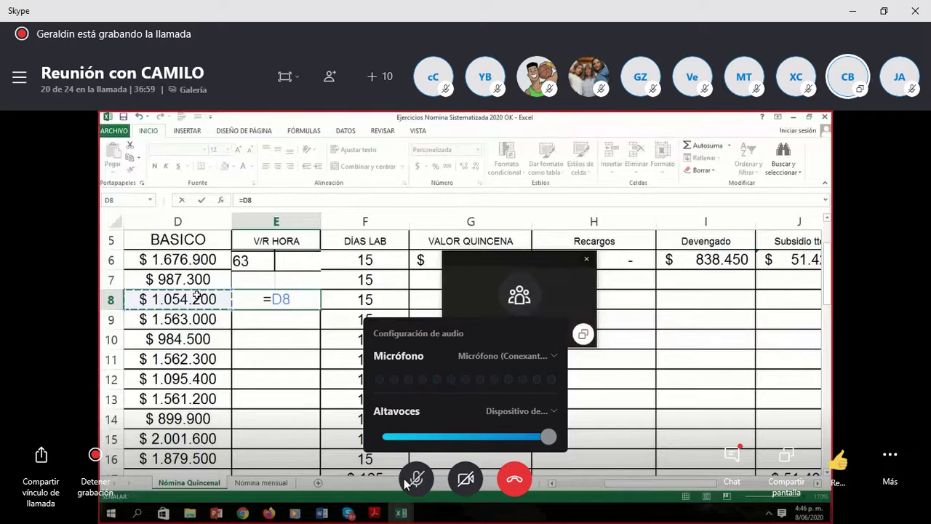
pyautogui.write('/240')
pyautogui.press('Return')
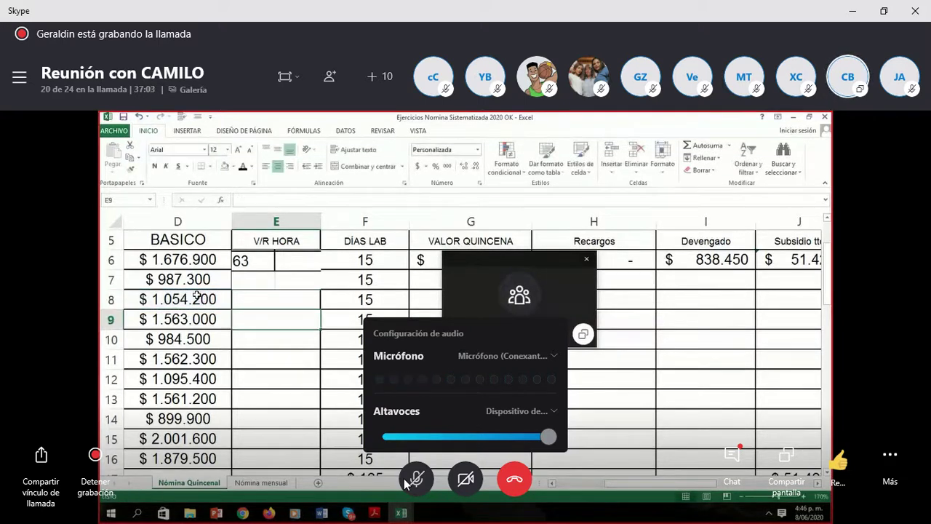
pyautogui.click(286, 295)
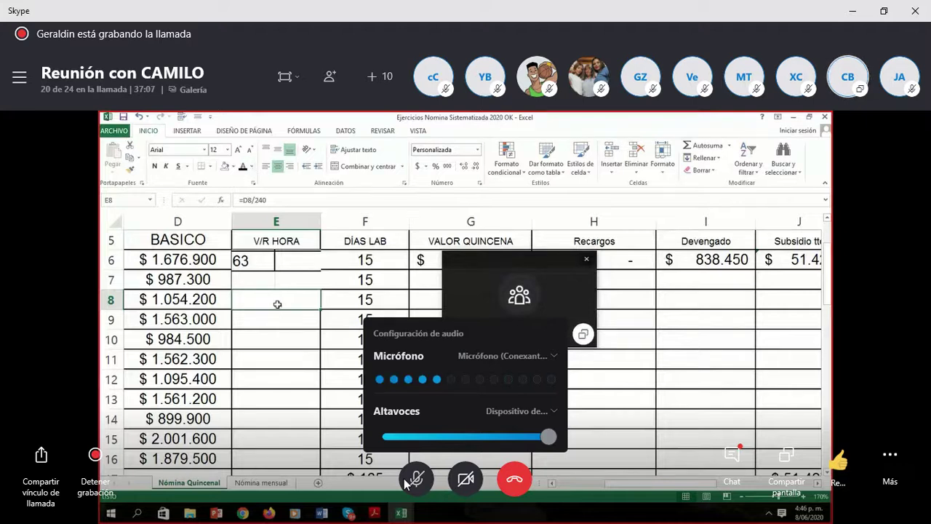
pyautogui.moveTo(276, 301); pyautogui.dragTo(287, 439)
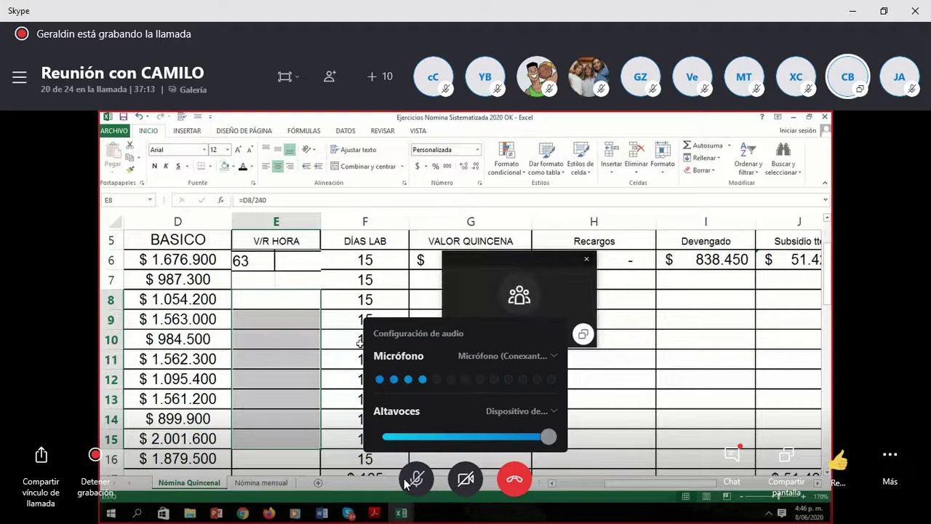
# Step: Unmute the call microphone for each turn speaking in the class discussion and mute it again after each one
pyautogui.click(411, 479)
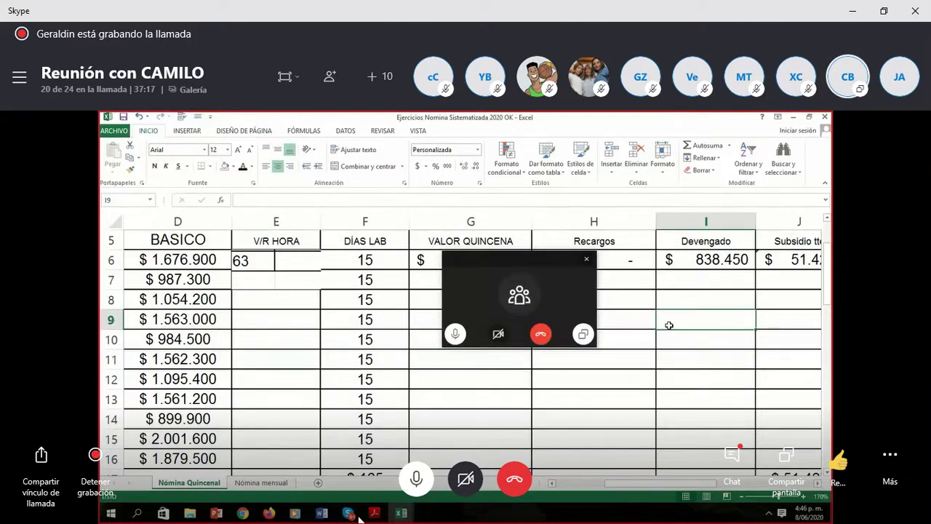
pyautogui.click(414, 484)
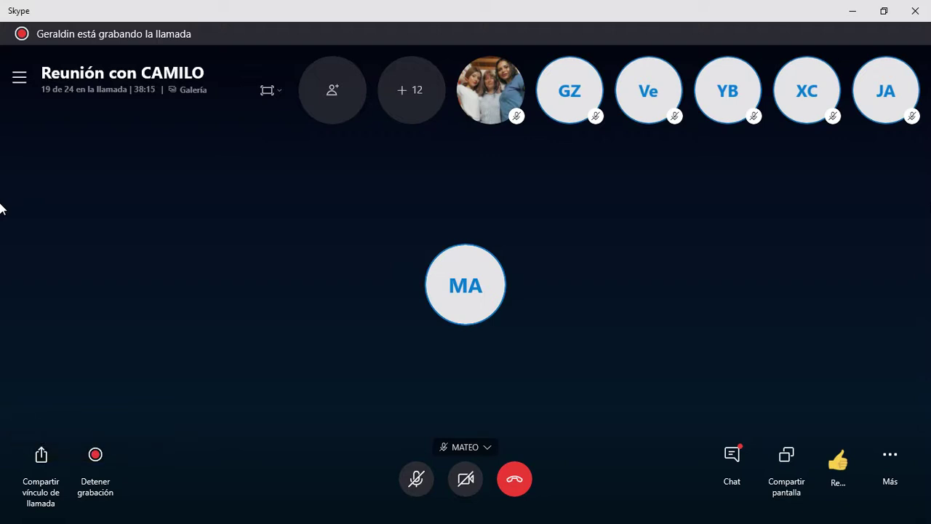
pyautogui.click(417, 478)
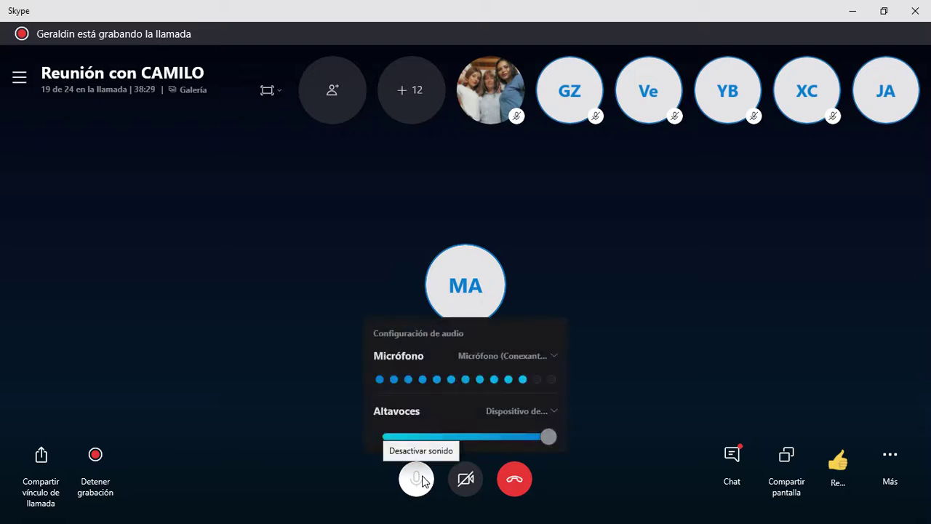
pyautogui.click(422, 478)
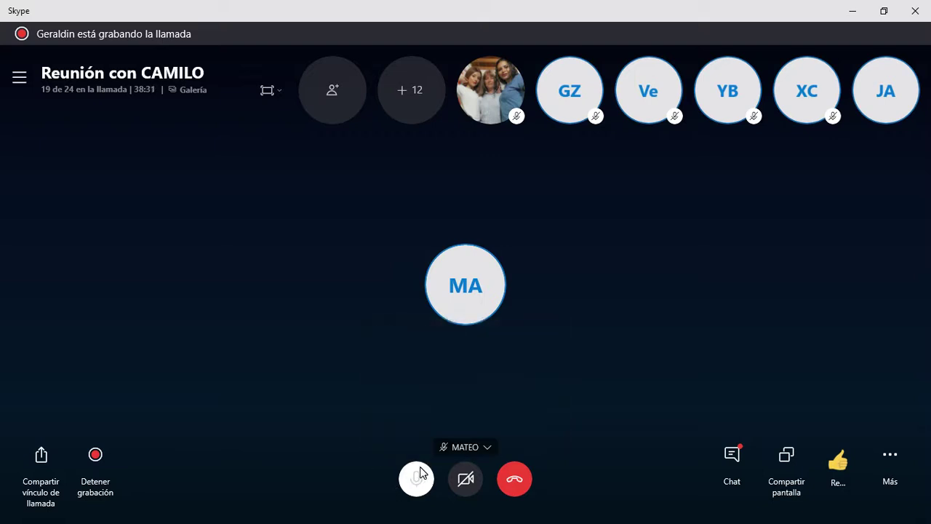
pyautogui.moveTo(420, 473)
pyautogui.click(417, 479)
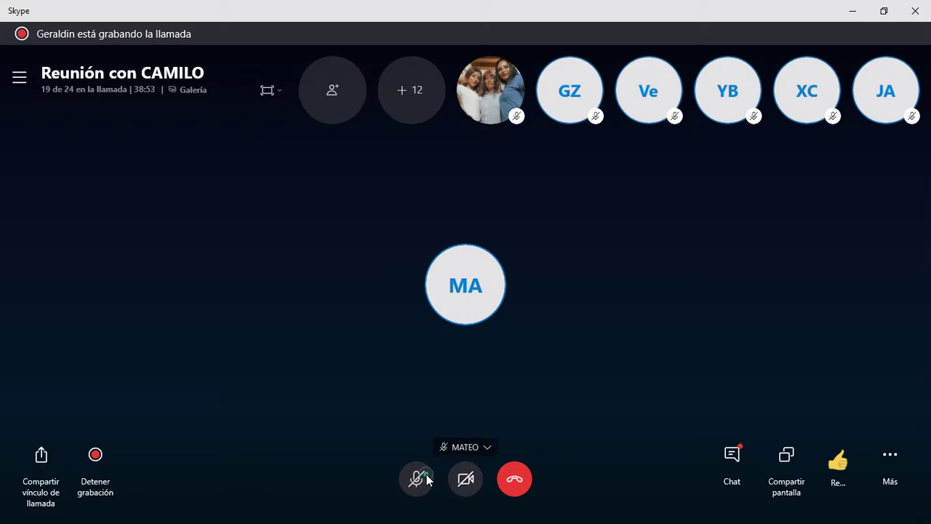
pyautogui.click(428, 480)
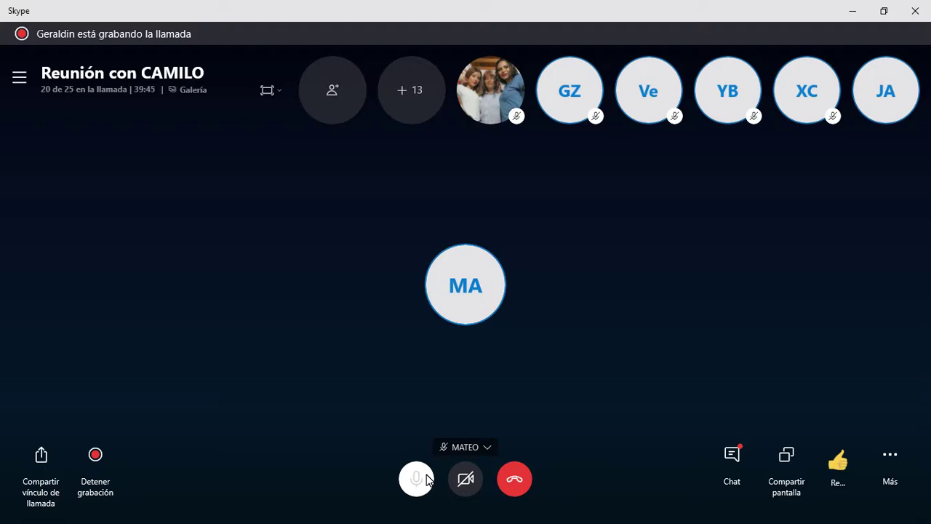
pyautogui.click(427, 480)
pyautogui.click(427, 480)
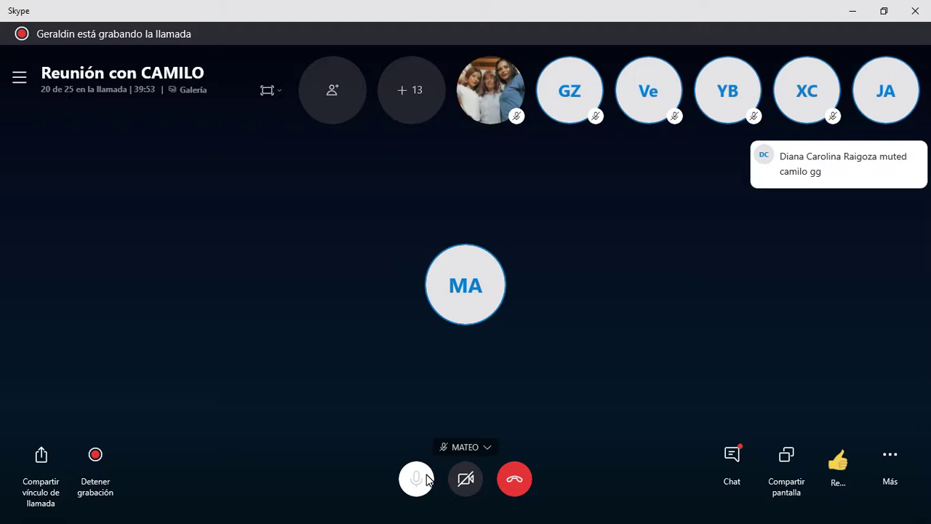
pyautogui.click(427, 477)
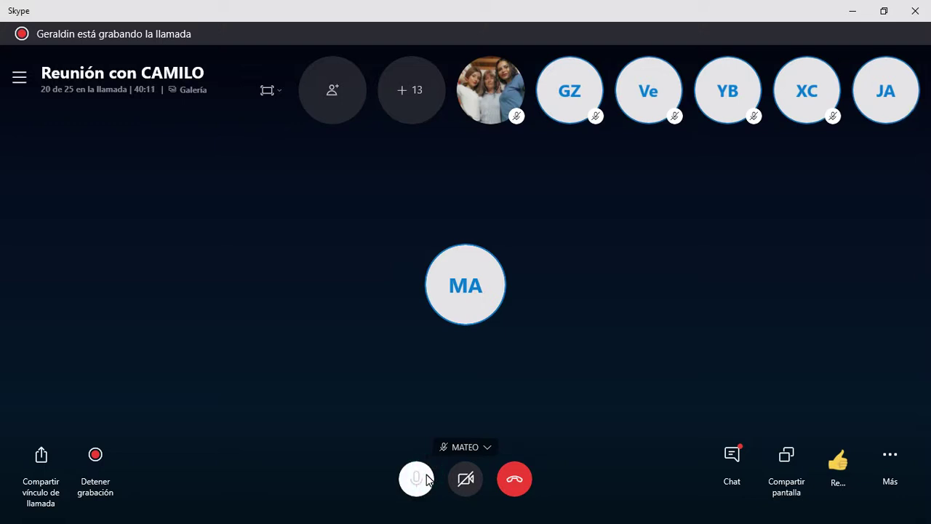
pyautogui.click(428, 480)
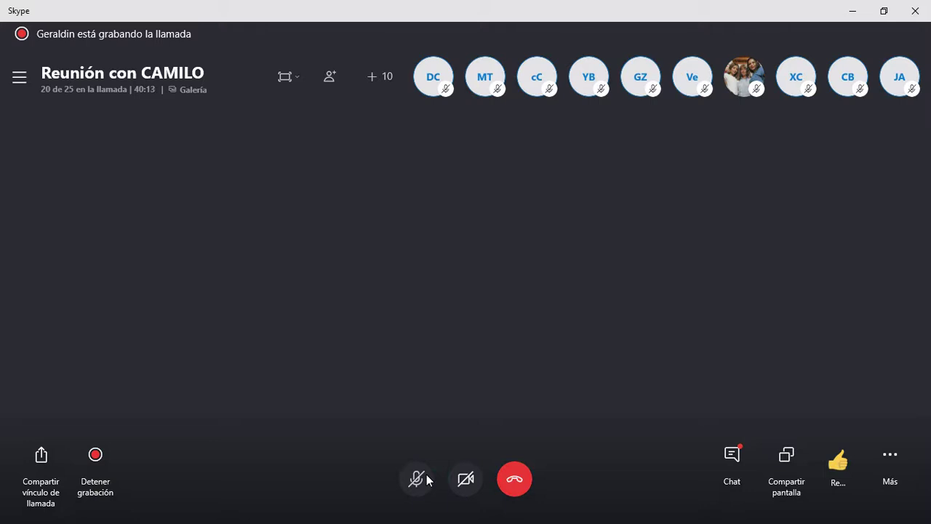
# Step: Unmute the call microphone to speak about the newly shared blank payroll sheet, muting it after each turn
pyautogui.click(428, 480)
pyautogui.click(428, 480)
pyautogui.click(428, 480)
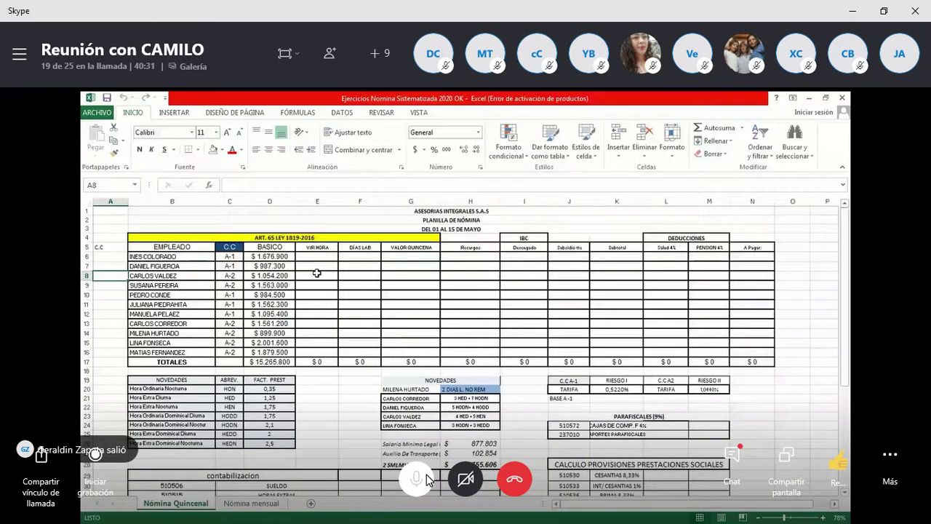
pyautogui.click(428, 480)
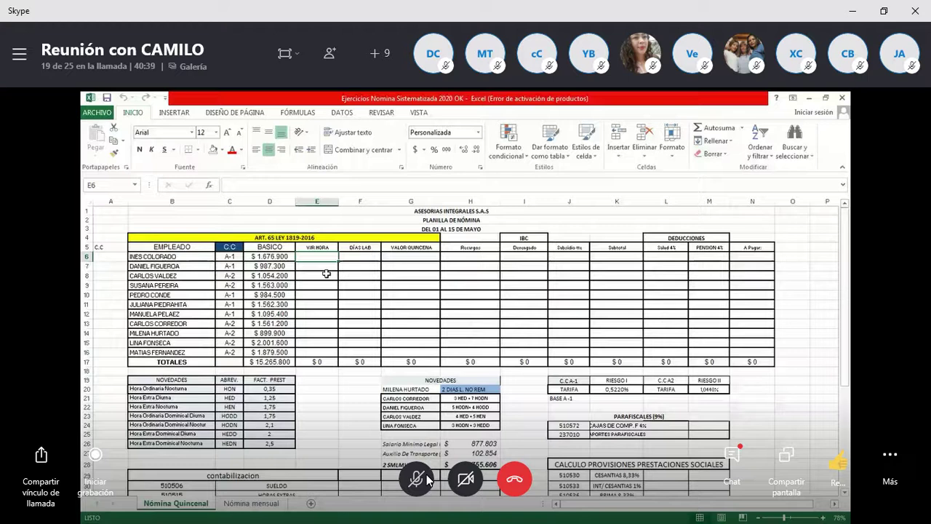
pyautogui.click(427, 480)
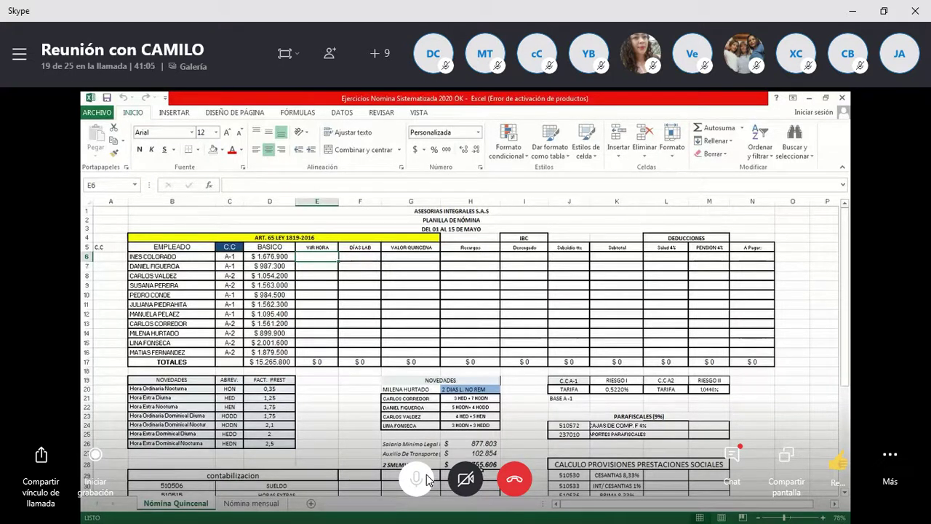
pyautogui.click(427, 479)
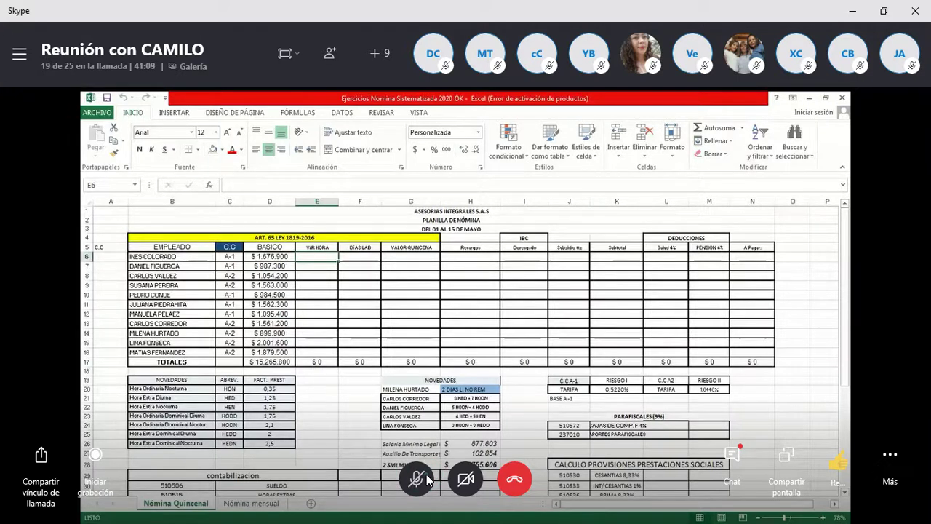
# Step: Unmute the call microphone for three more turns during the blank payroll sheet discussion, muting it again after each one
pyautogui.click(427, 479)
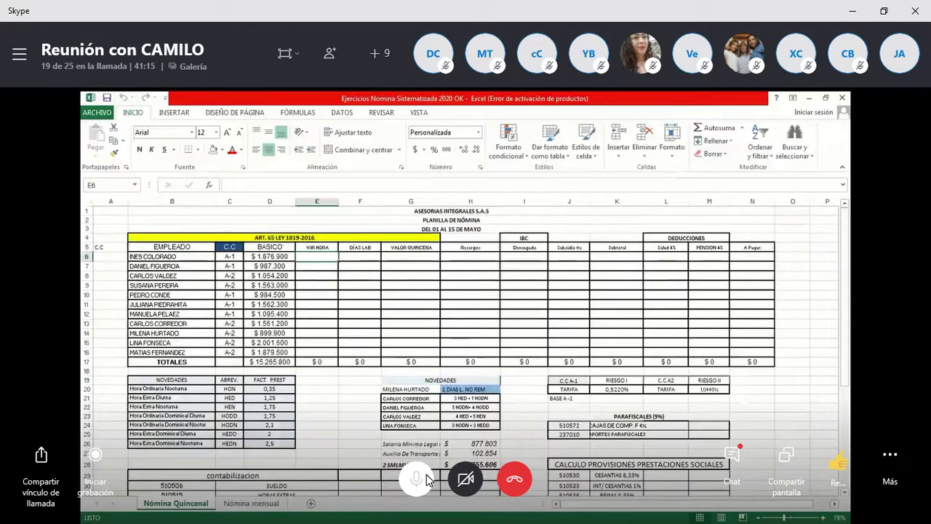
pyautogui.click(428, 480)
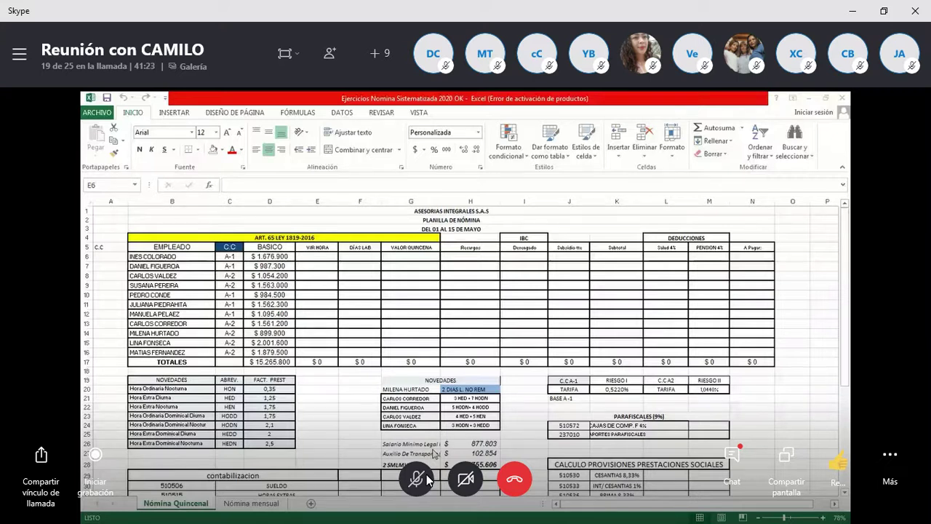
pyautogui.click(428, 480)
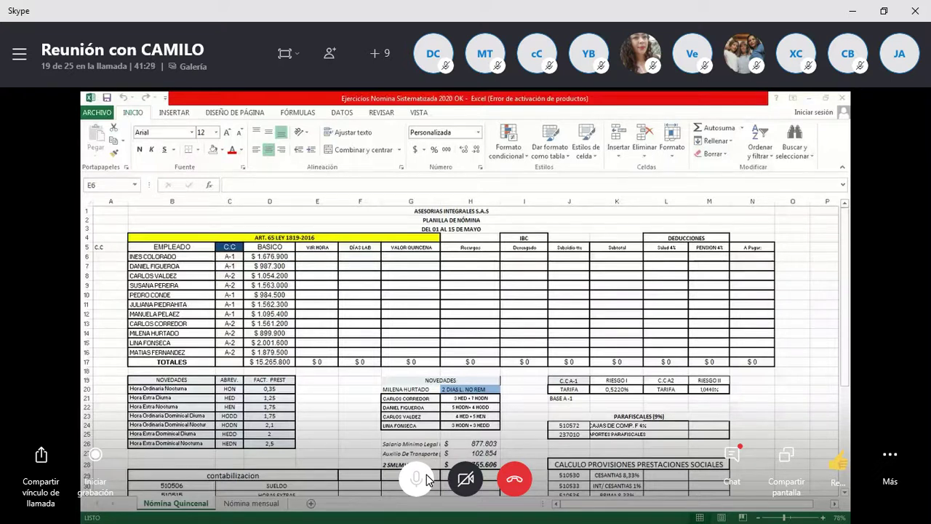
pyautogui.click(427, 477)
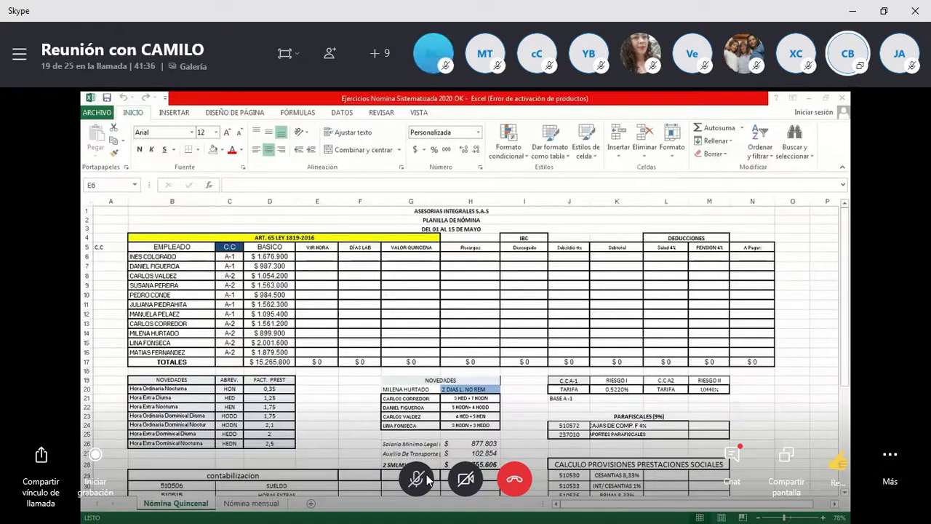
pyautogui.click(427, 478)
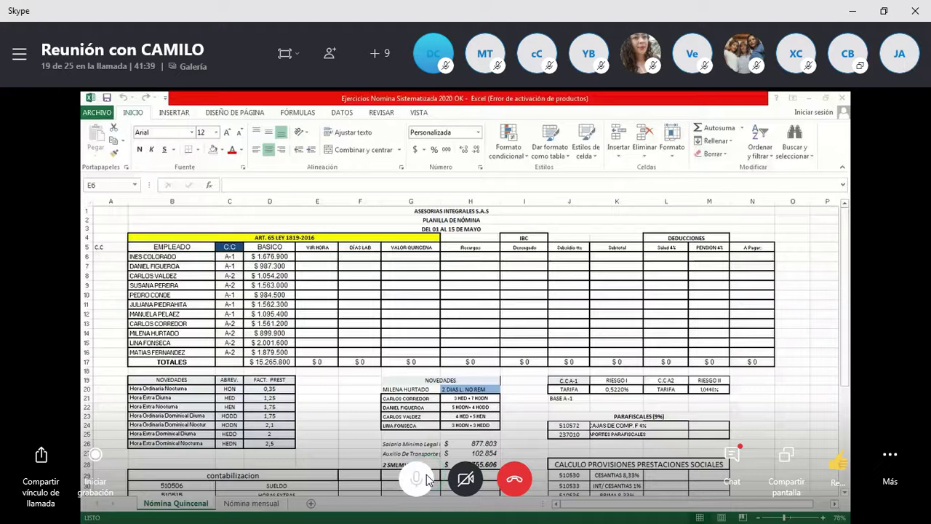
pyautogui.click(427, 478)
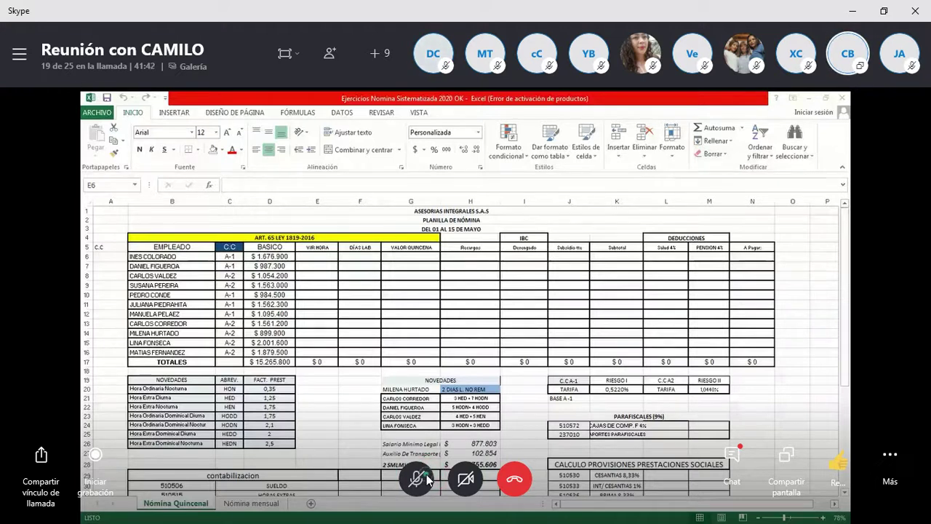
# Step: Unmute the call microphone for each speaking turn while waiting for the payroll sheet to be shared again, muting it after each turn
pyautogui.click(427, 478)
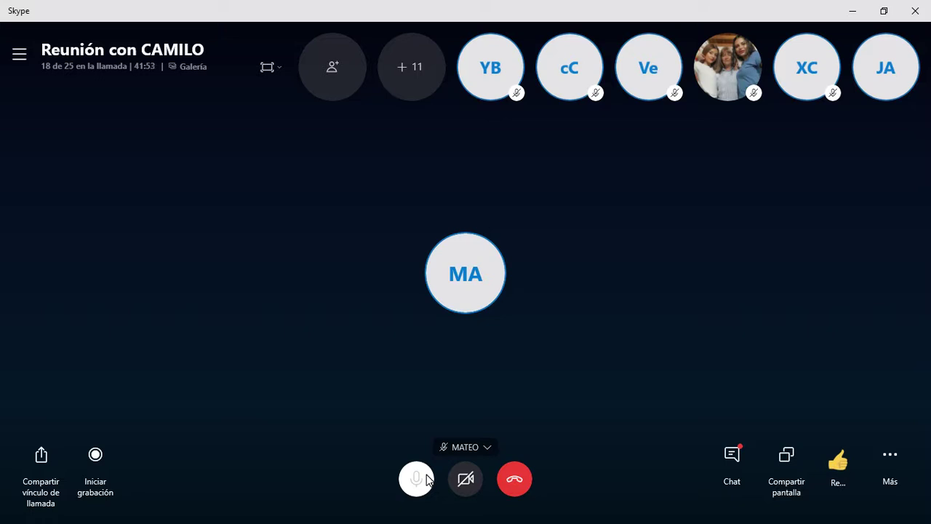
pyautogui.click(428, 479)
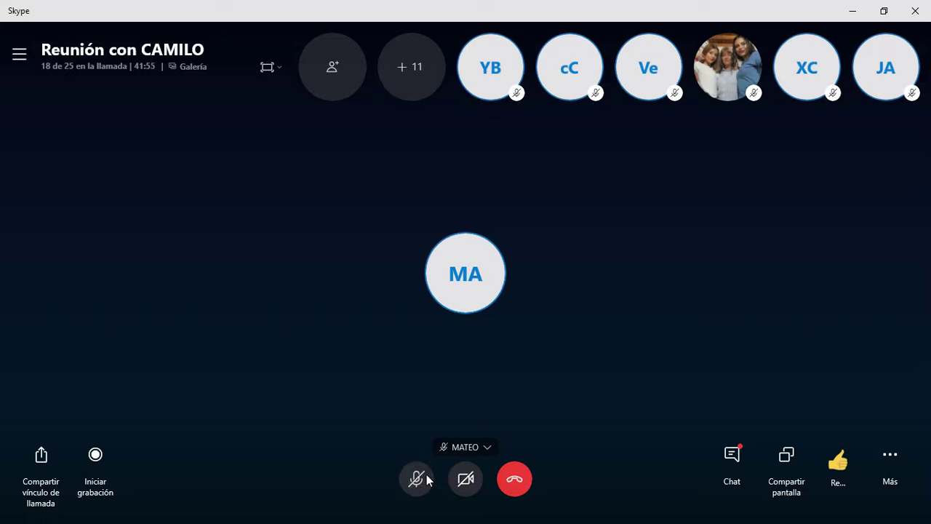
pyautogui.click(428, 479)
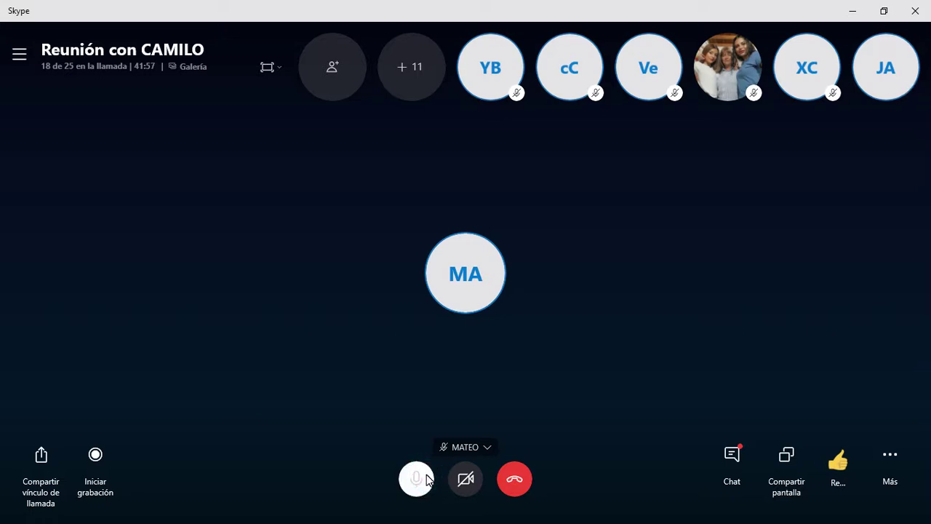
pyautogui.click(428, 479)
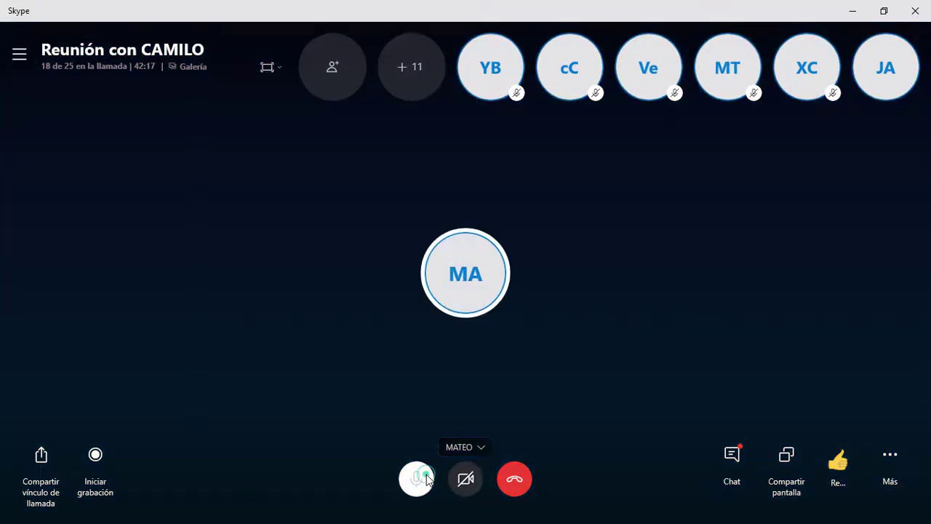
pyautogui.click(427, 480)
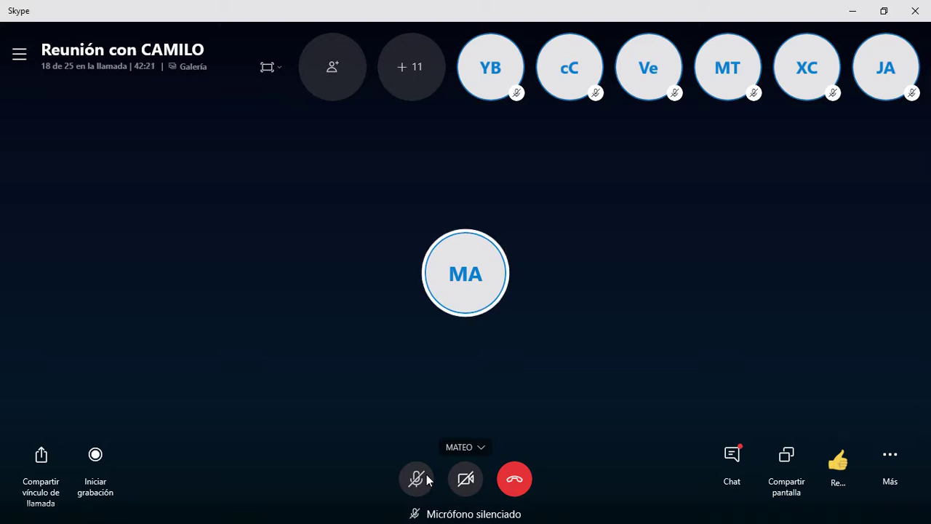
pyautogui.click(427, 480)
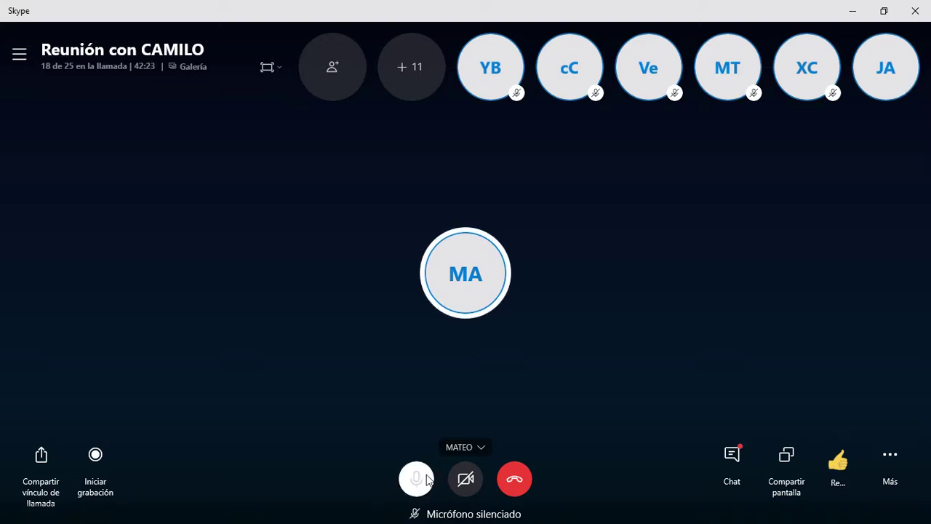
pyautogui.click(428, 480)
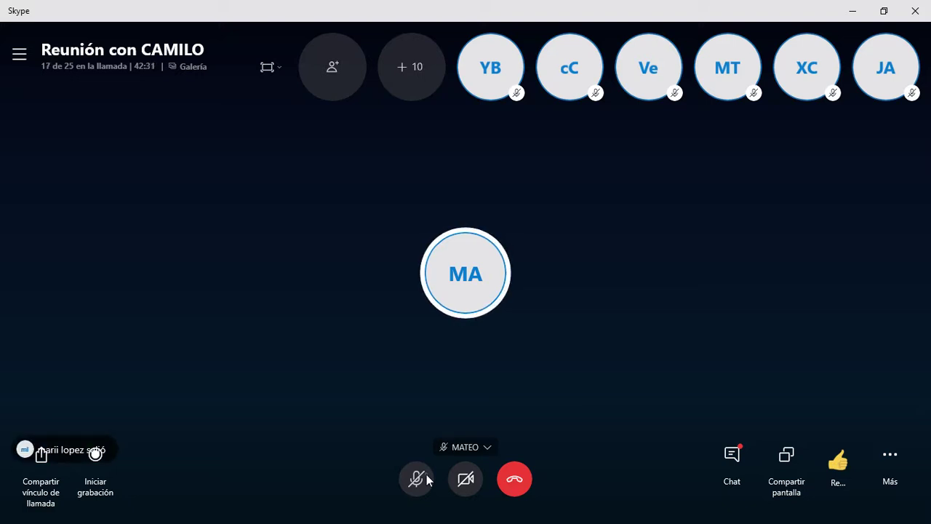
pyautogui.click(427, 478)
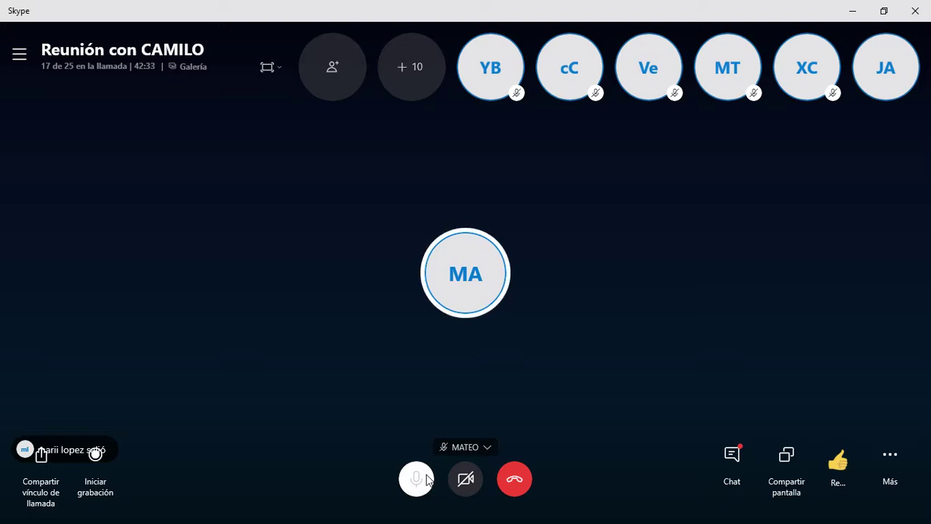
pyautogui.click(427, 478)
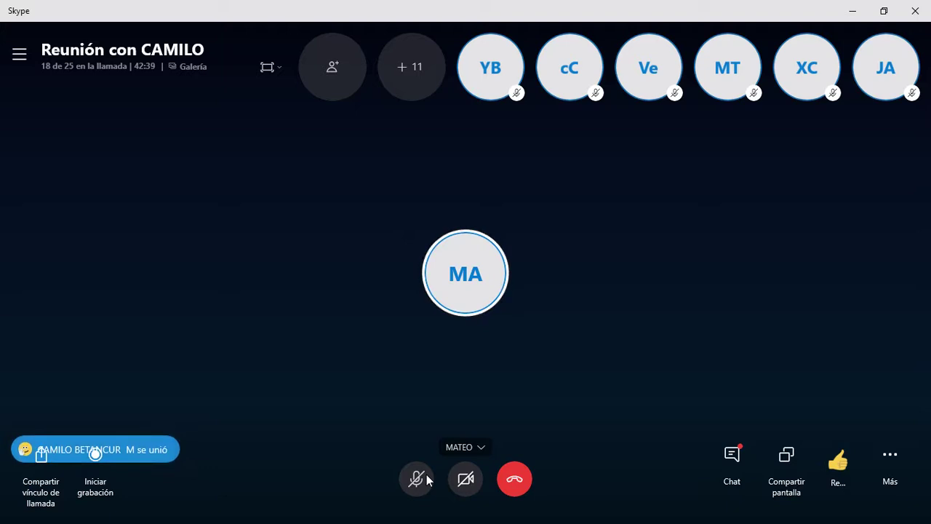
pyautogui.click(427, 478)
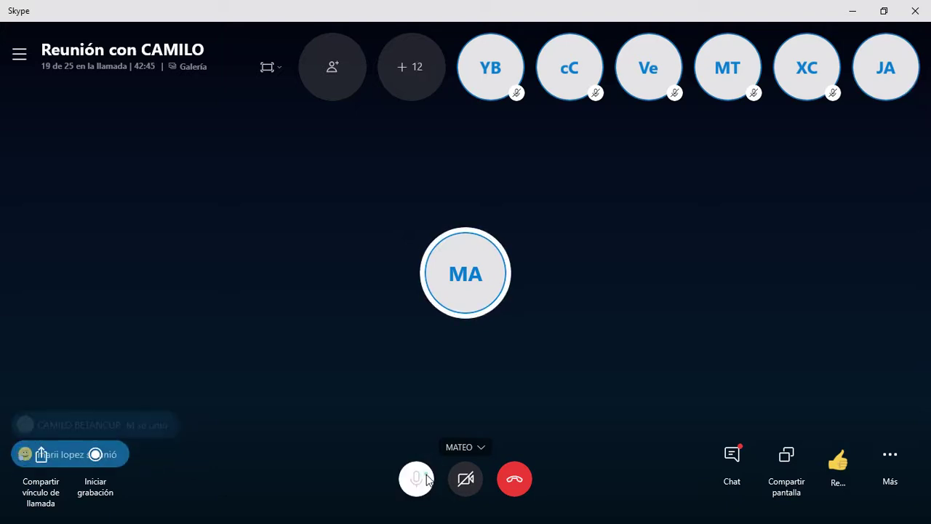
pyautogui.click(427, 478)
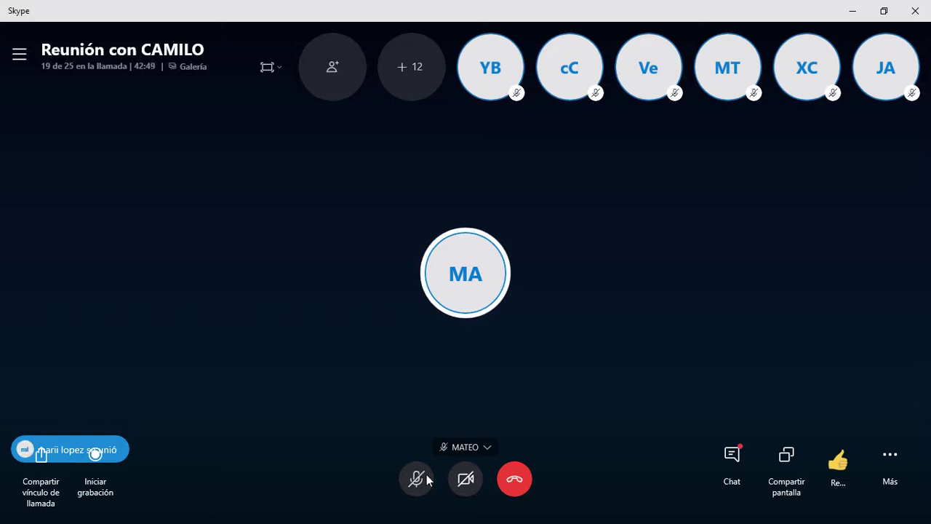
pyautogui.click(427, 479)
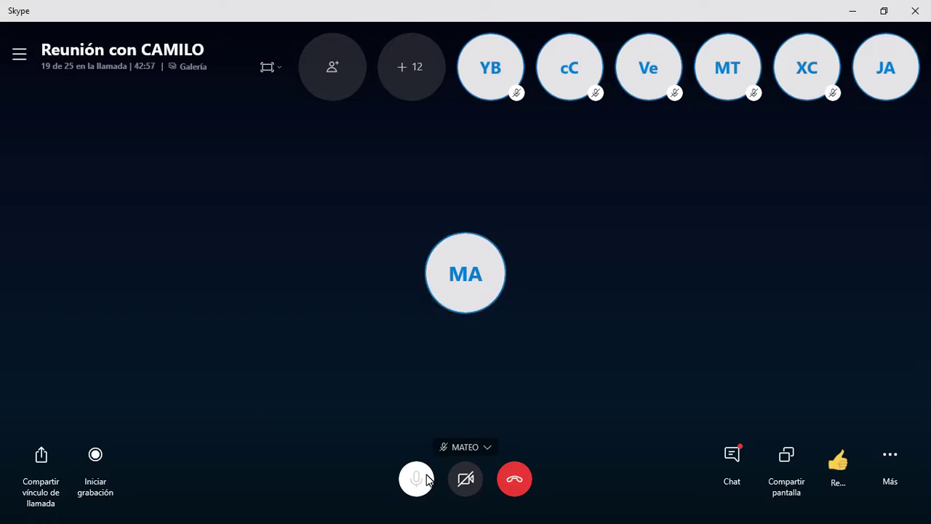
pyautogui.click(427, 480)
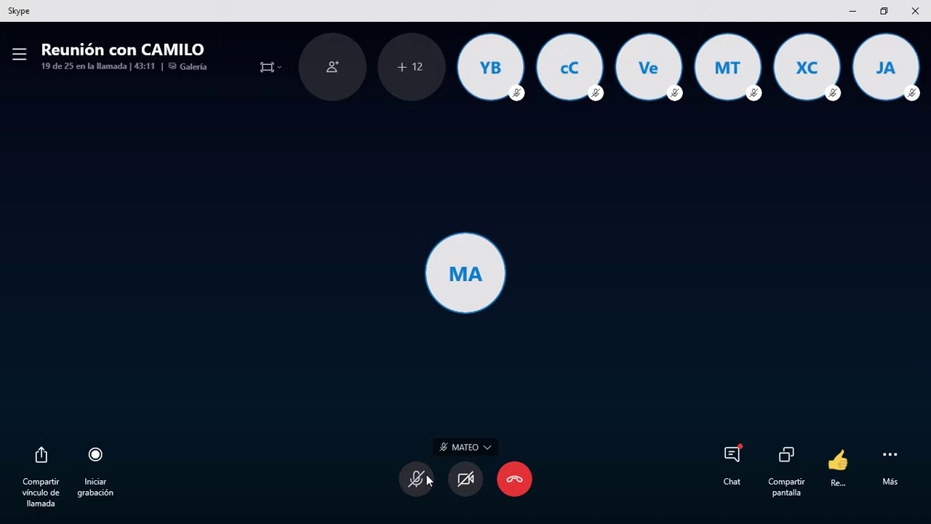
pyautogui.click(428, 478)
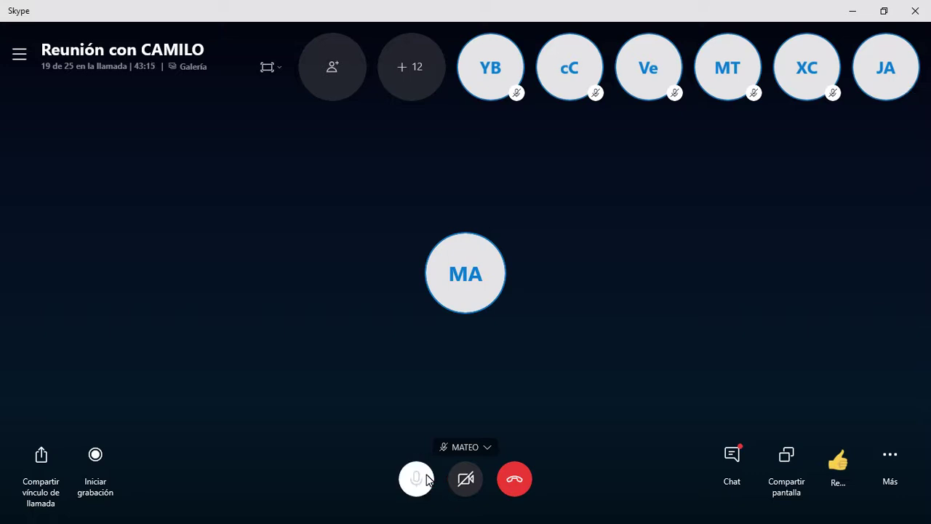
pyautogui.click(428, 479)
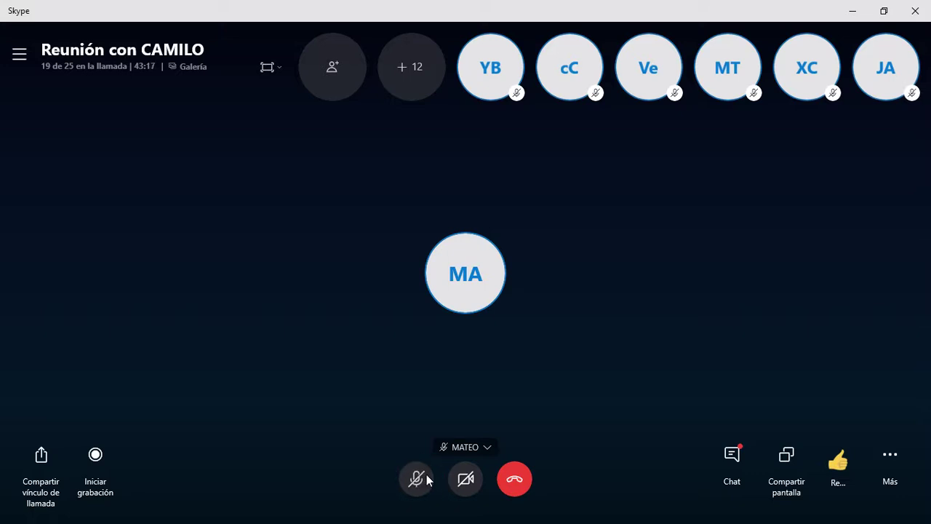
pyautogui.click(429, 479)
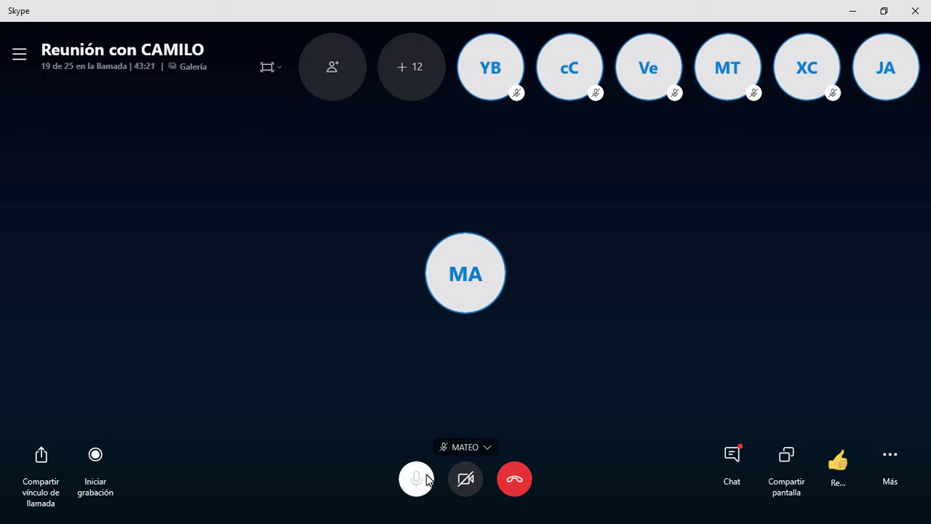
pyautogui.click(428, 478)
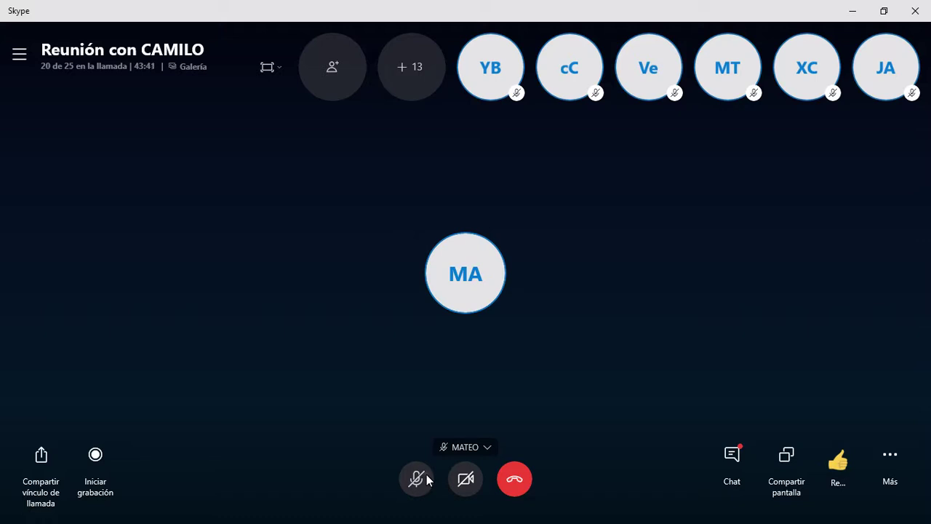
pyautogui.click(427, 477)
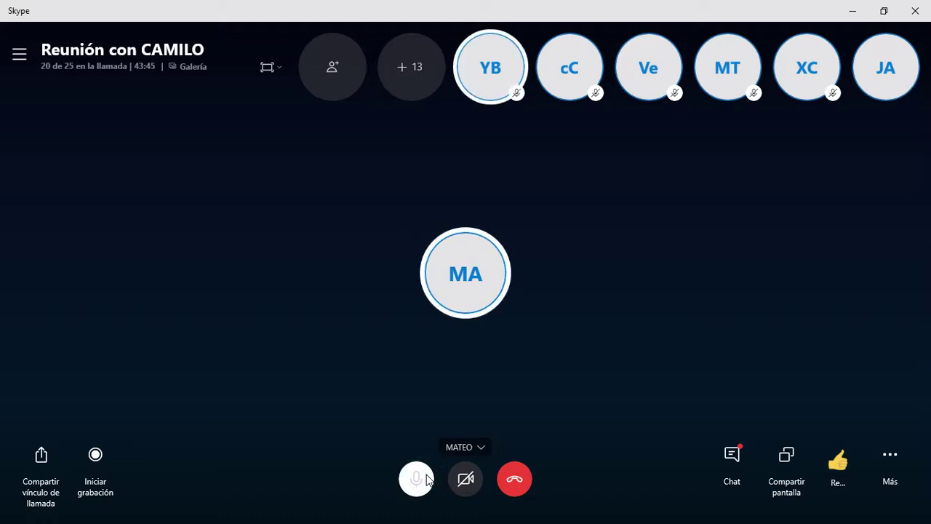
pyautogui.click(427, 477)
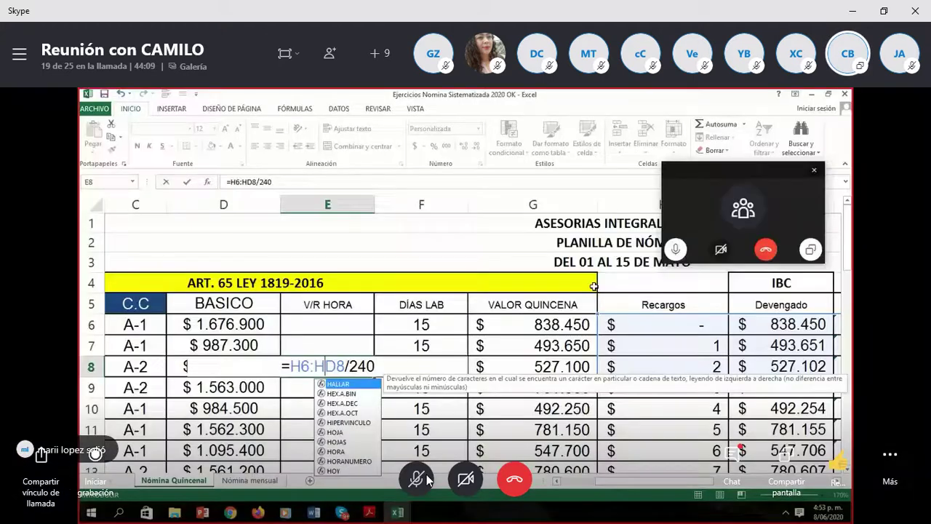
# Step: Unmute the call microphone to comment on the faulty V/R HORA formula in the re-shared payroll sheet, and mute it when finished
pyautogui.click(426, 479)
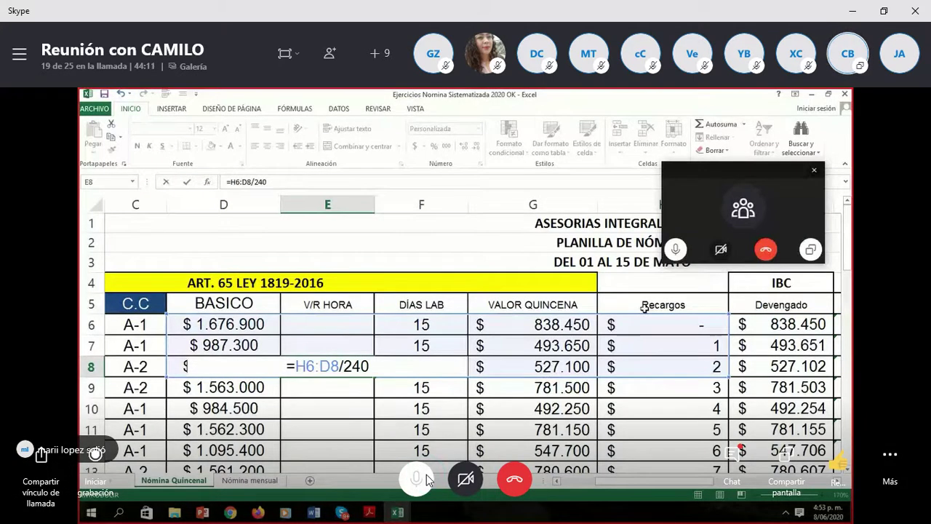
pyautogui.click(426, 479)
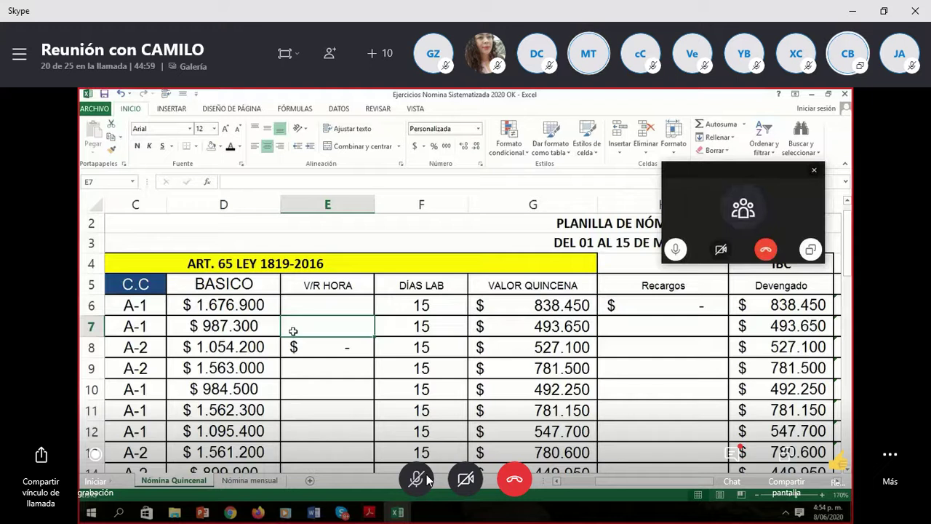
pyautogui.click(427, 477)
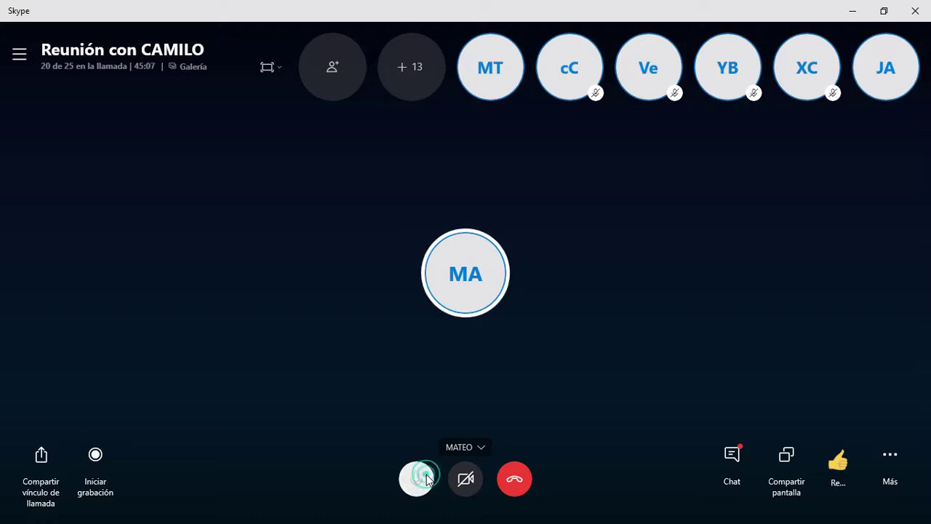
pyautogui.click(427, 477)
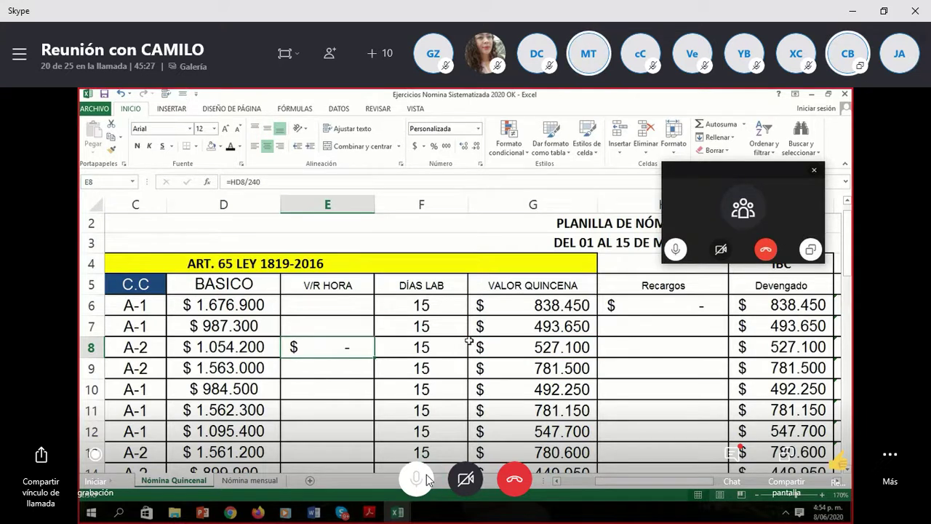
pyautogui.click(426, 477)
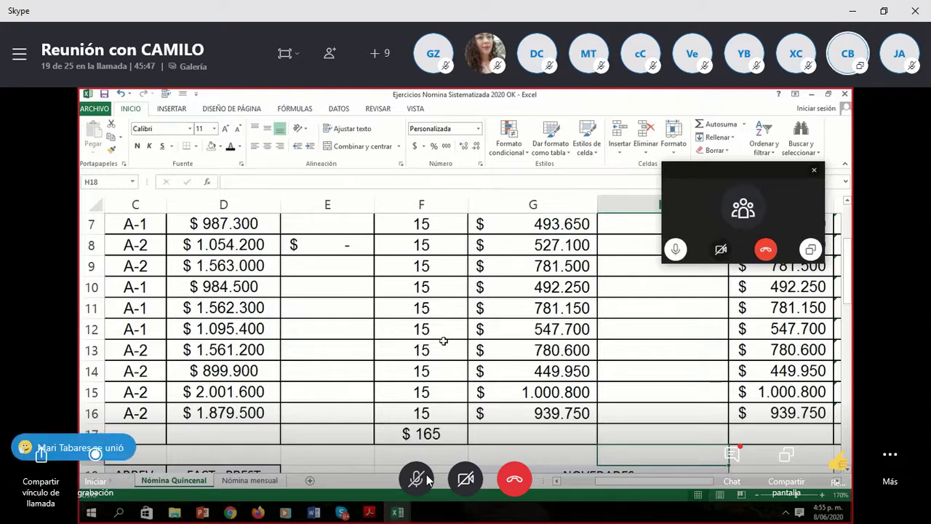
pyautogui.click(427, 474)
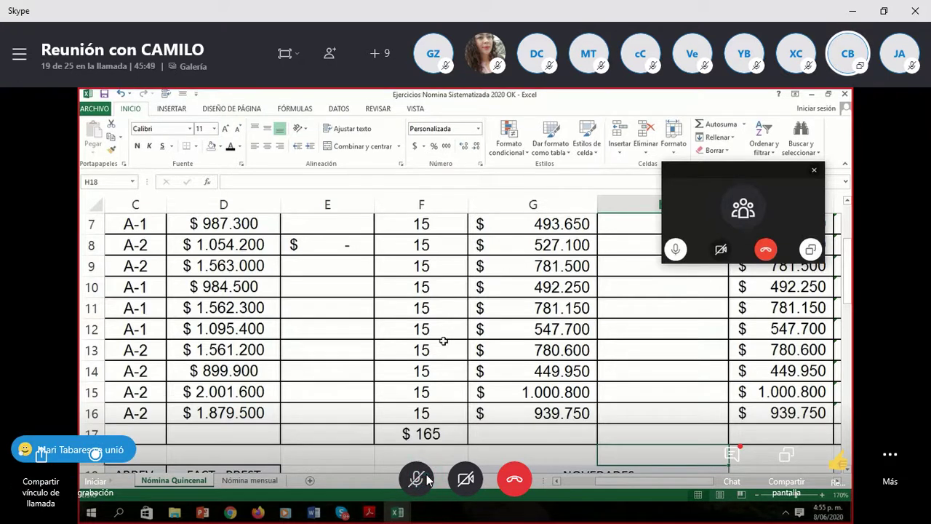
pyautogui.click(426, 474)
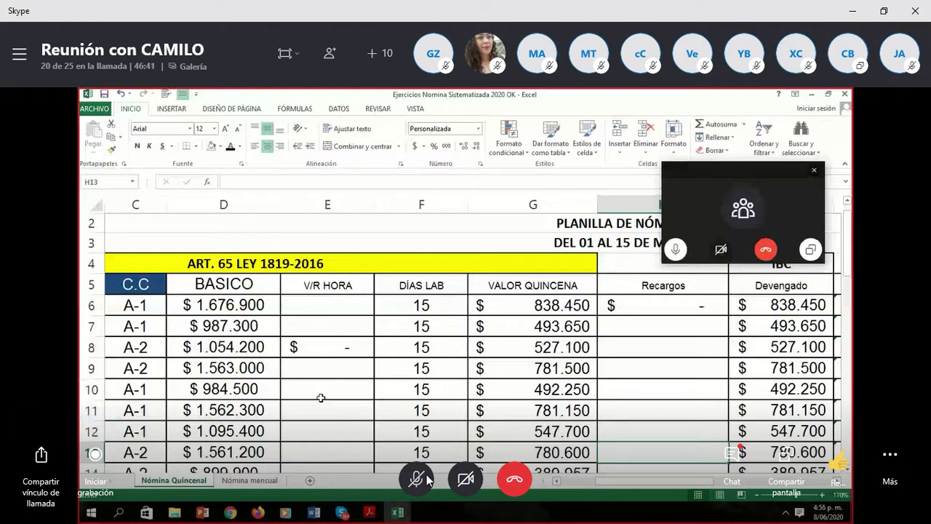
# Step: Start the Recargos formula in H13 with an opening parenthesis and a reference to the V/R HORA cell of row 13
pyautogui.write('=')
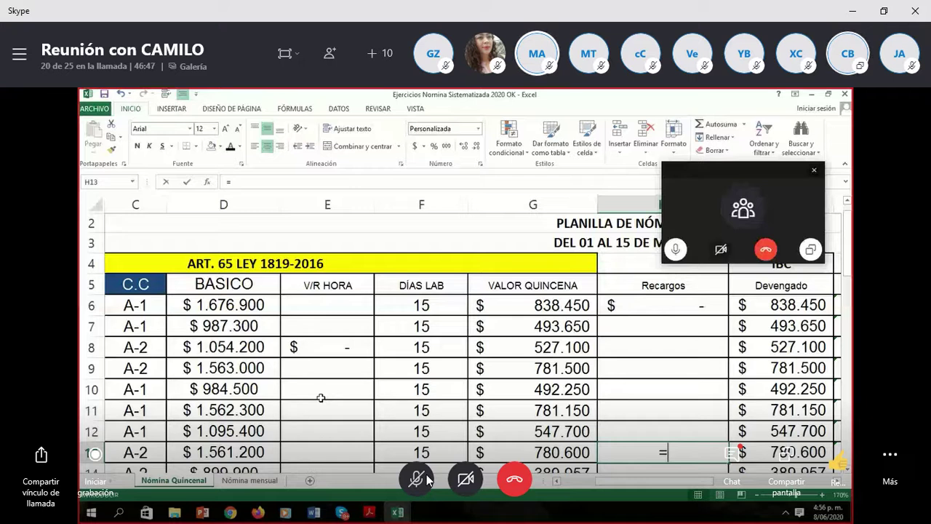
pyautogui.write('(')
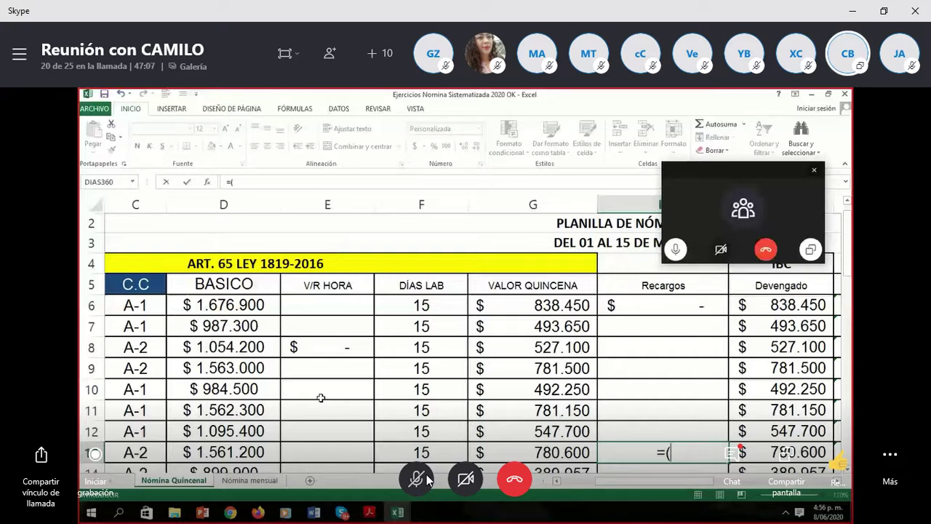
pyautogui.click(362, 445)
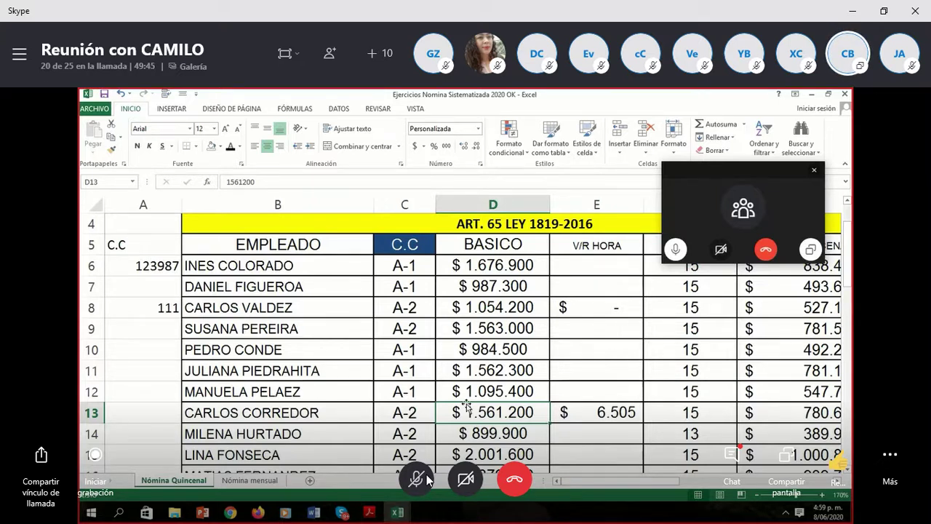
# Step: Examine row 13 from the hourly value formula to the surcharge cell, along with the NOVEDADES table and the contribution cells below the payroll
pyautogui.press('Right')
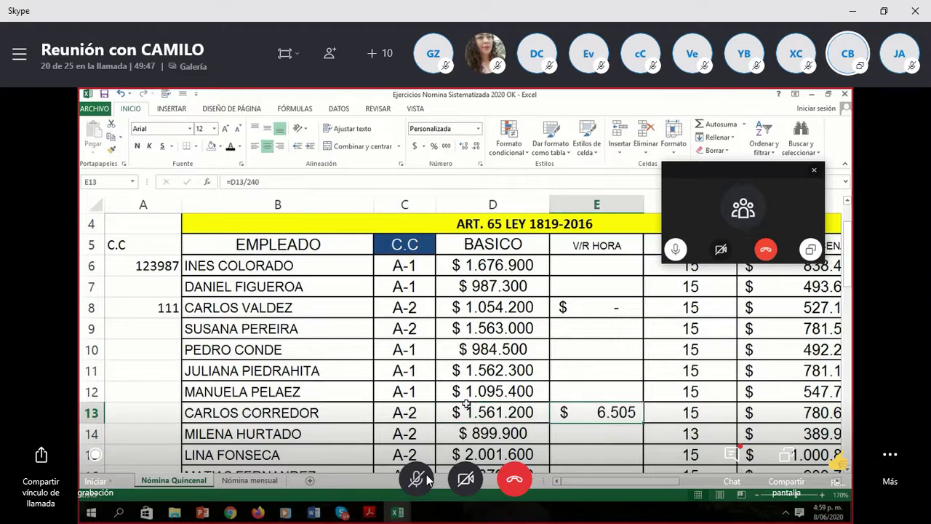
pyautogui.press('Right')
pyautogui.press('Right')
pyautogui.press('Right')
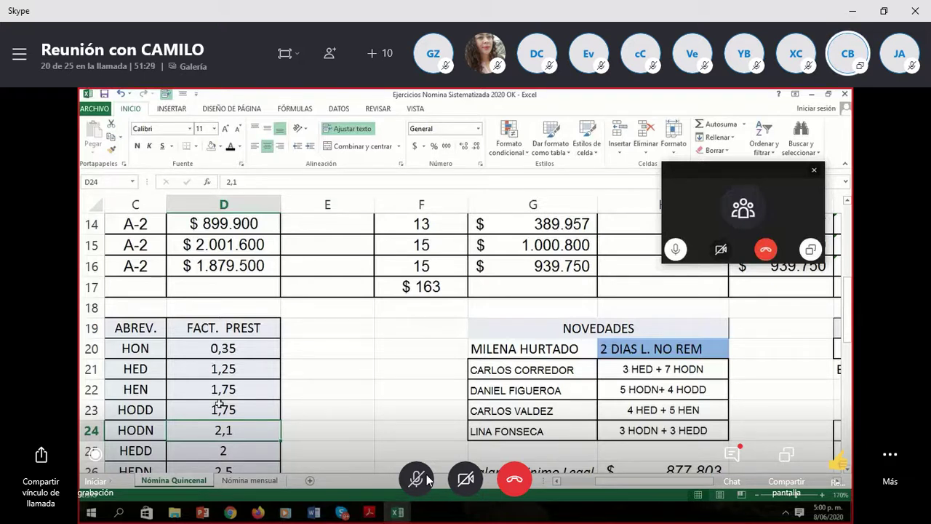
pyautogui.press('Right')
pyautogui.press('Right')
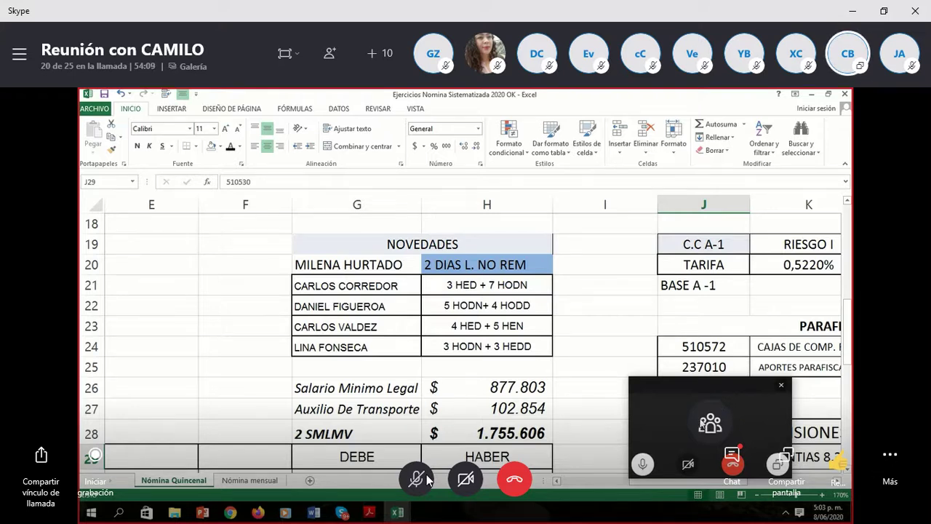
pyautogui.click(793, 347)
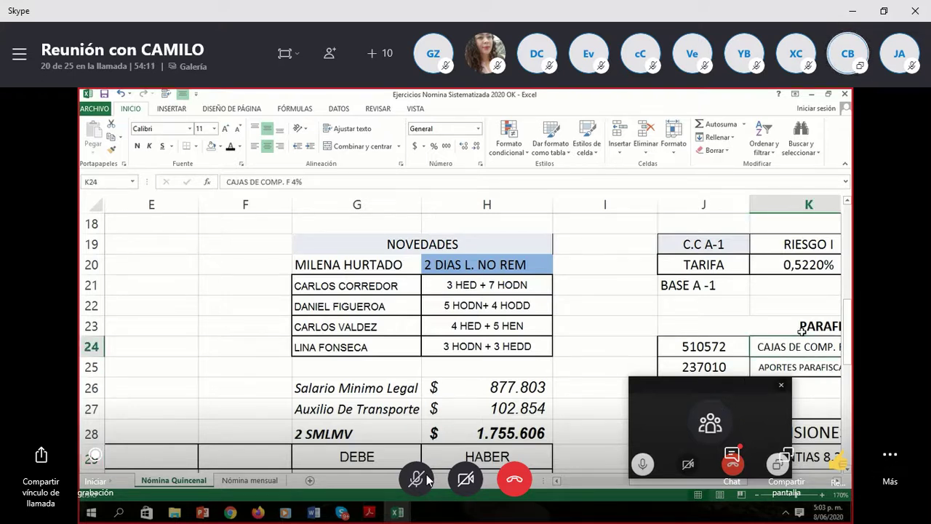
pyautogui.click(443, 288)
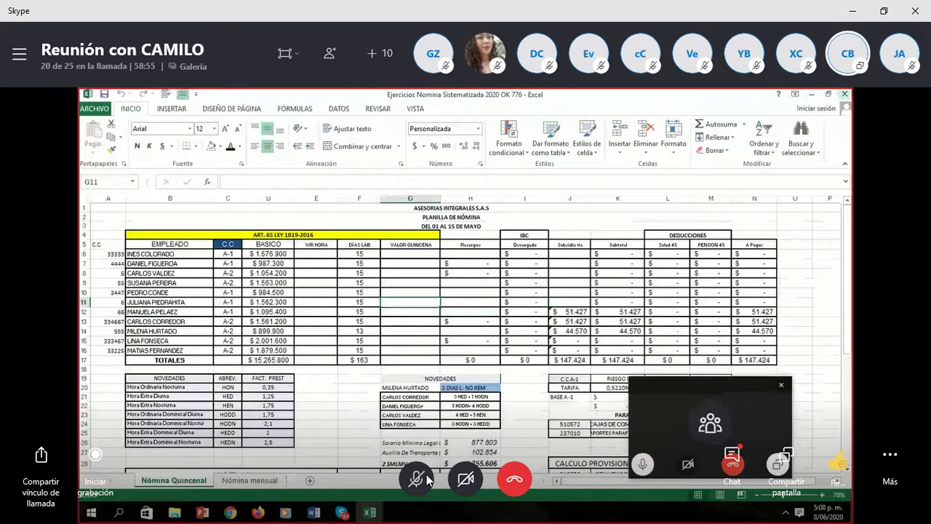
# Step: Switch to the Territorium class page in the browser and download the posted EjerciciosnNominanSistematizadan2020nOK.xlsx workbook
pyautogui.click(854, 14)
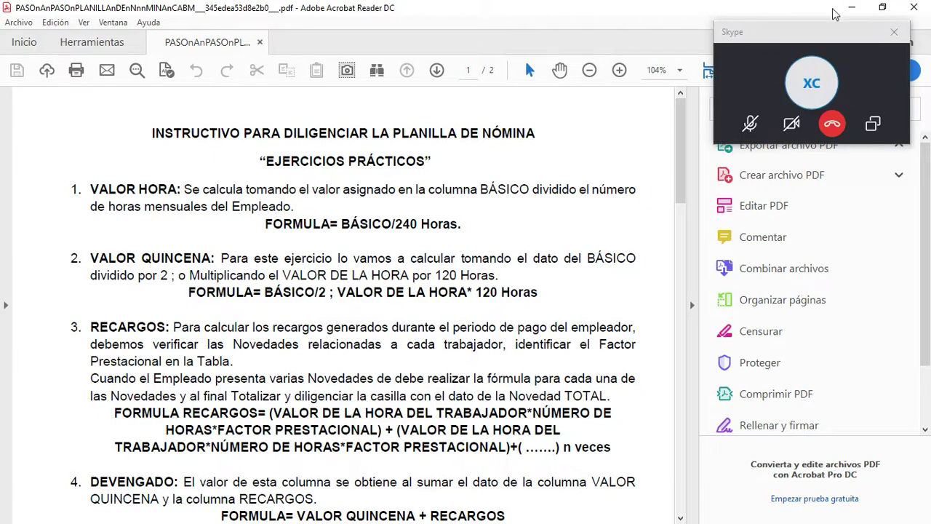
pyautogui.click(852, 7)
pyautogui.moveTo(715, 32); pyautogui.dragTo(717, 191)
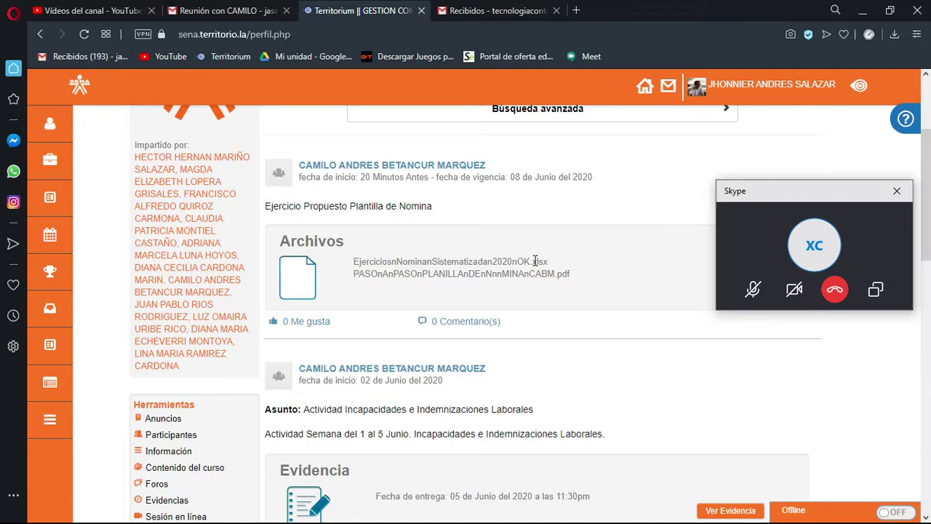
pyautogui.click(896, 35)
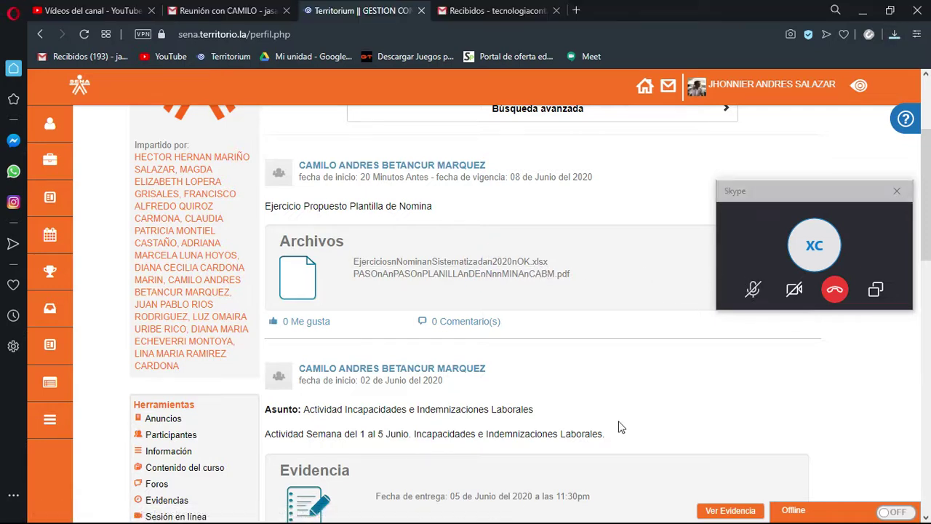
pyautogui.click(524, 262)
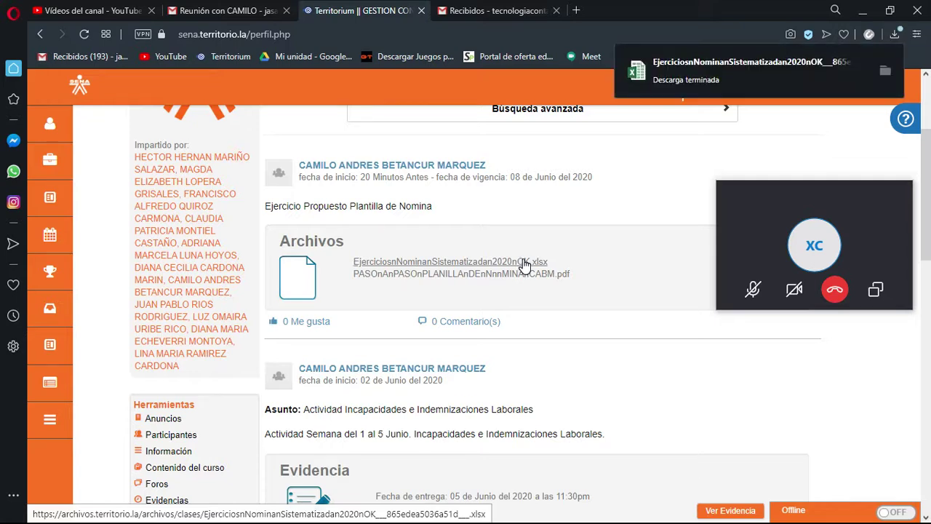
# Step: Open the downloaded payroll workbook in Excel and shift the floating call window slightly aside
pyautogui.click(769, 64)
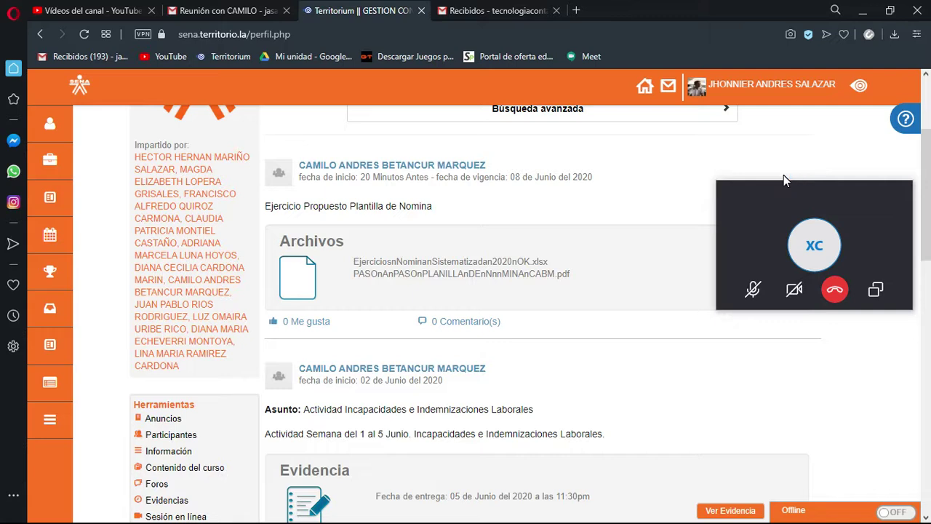
pyautogui.moveTo(781, 211)
pyautogui.click(835, 233)
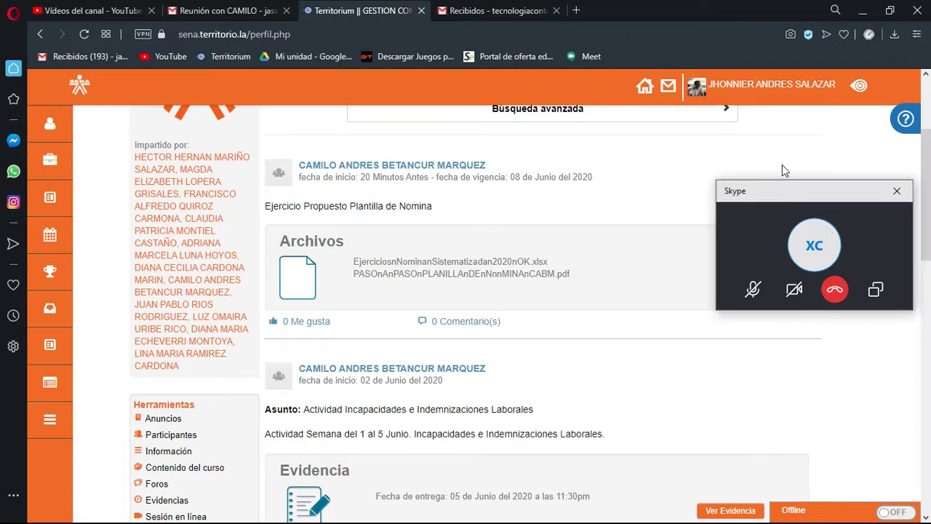
pyautogui.moveTo(776, 192); pyautogui.dragTo(742, 187)
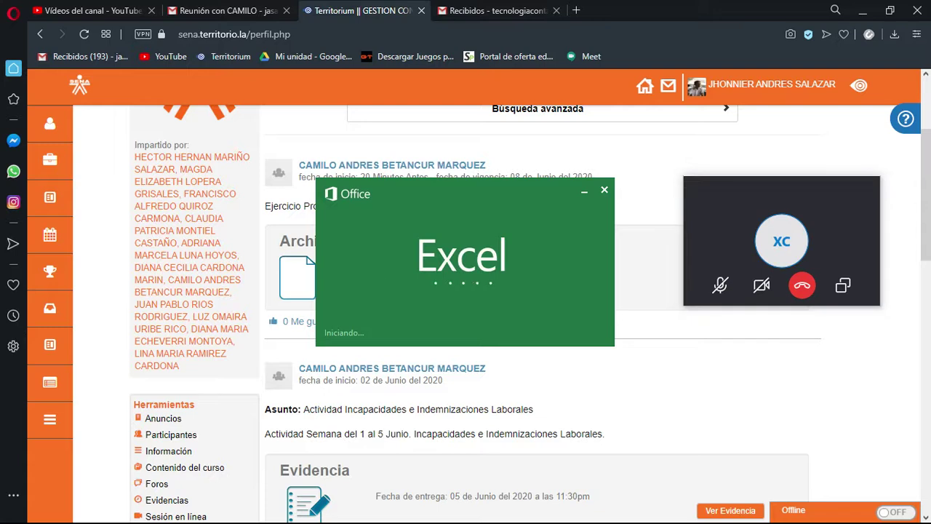
# Step: Return to the Skype call and follow the totals and Devengado column in the shared solved payroll sheet
pyautogui.press('super')
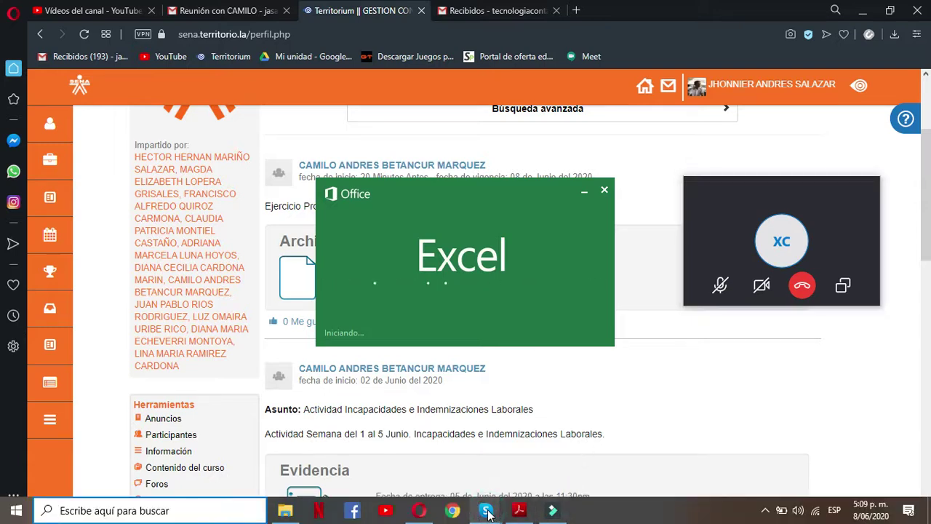
pyautogui.moveTo(488, 512)
pyautogui.click(460, 451)
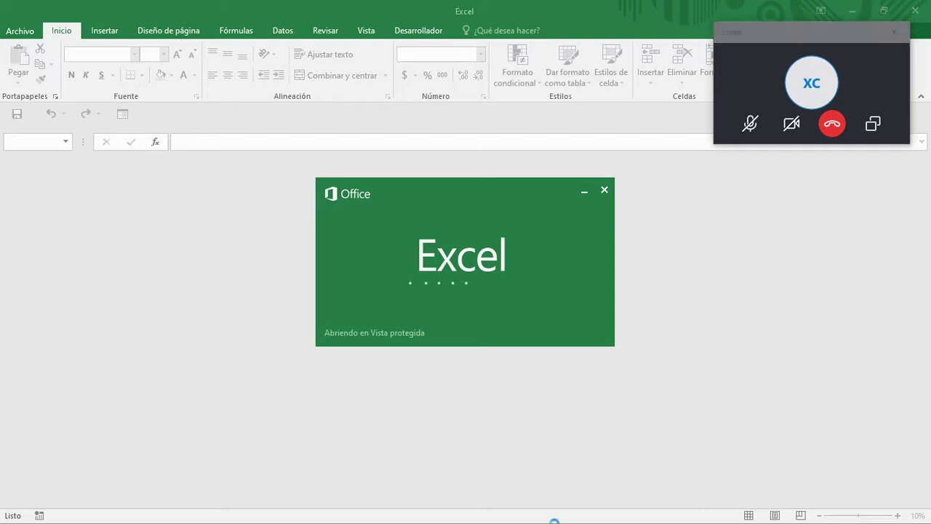
pyautogui.press('super')
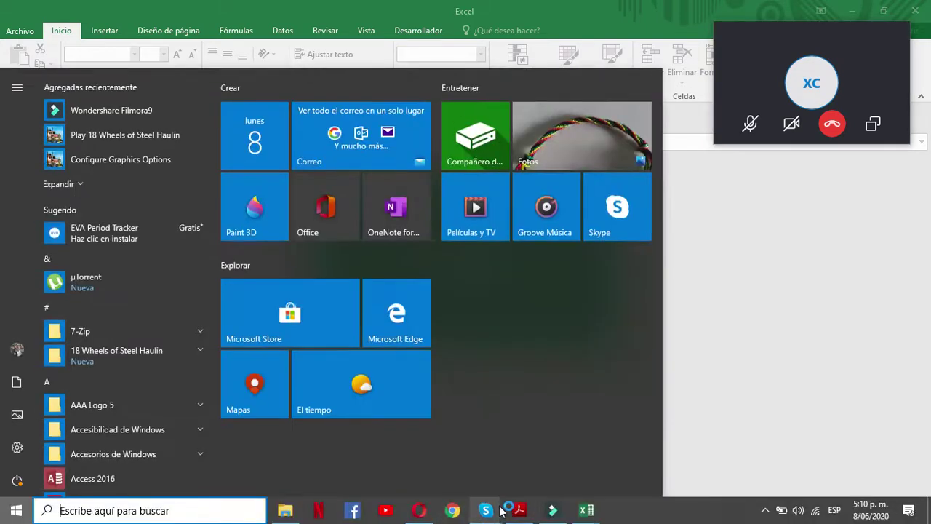
pyautogui.moveTo(488, 510)
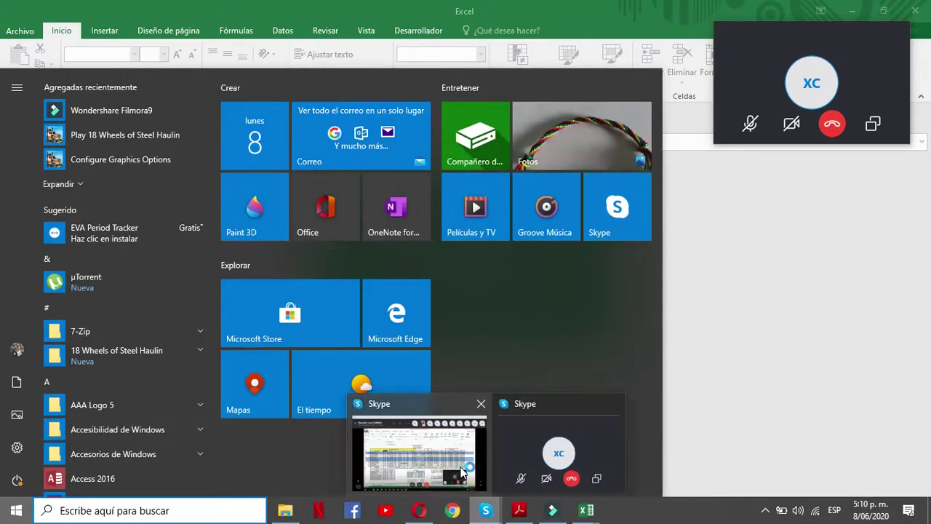
pyautogui.click(462, 473)
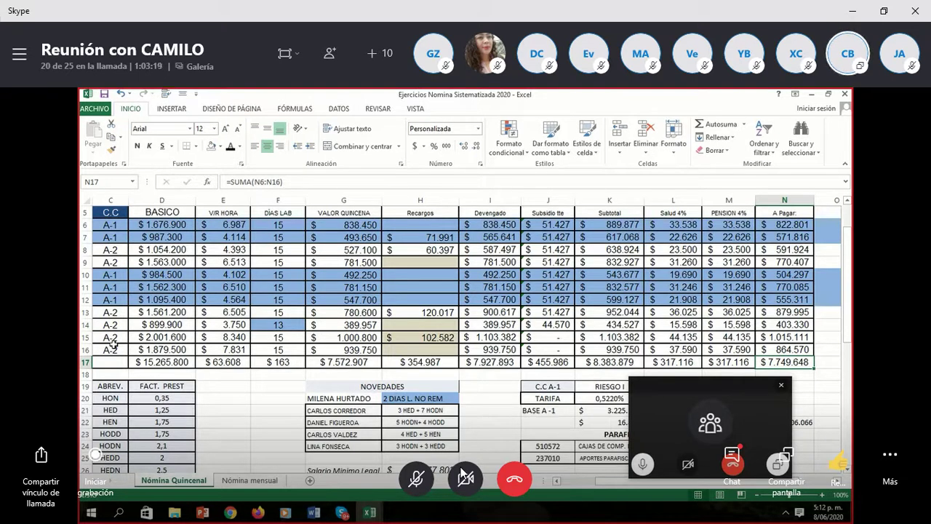
pyautogui.press('Left')
pyautogui.press('Left')
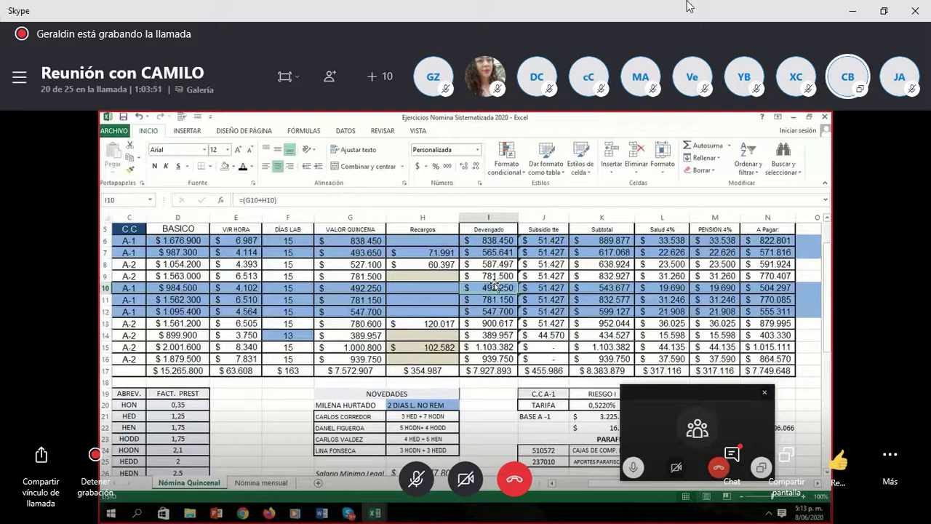
# Step: Switch to the downloaded workbook in Excel and enter the formula =(D6*30)/F6 in V/R HORA cell E6
pyautogui.click(852, 11)
pyautogui.click(590, 79)
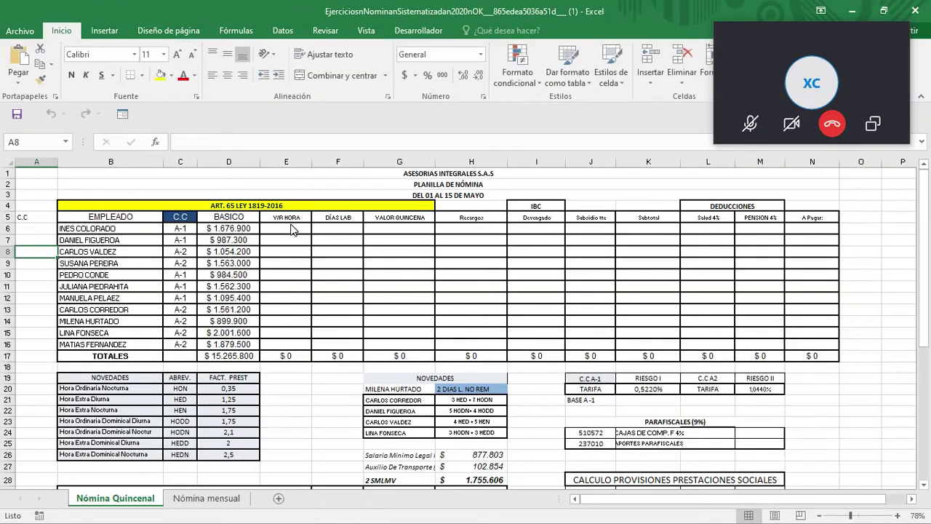
pyautogui.click(291, 228)
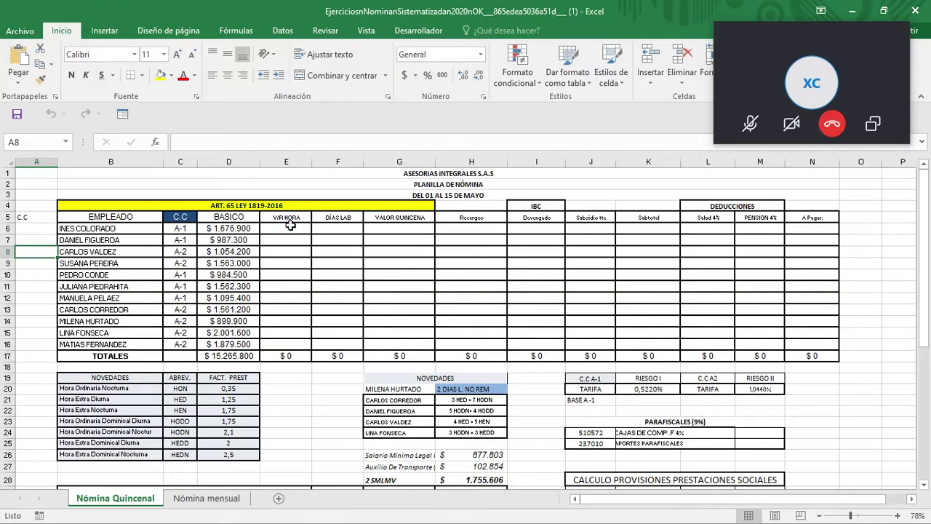
pyautogui.click(268, 146)
pyautogui.write('=')
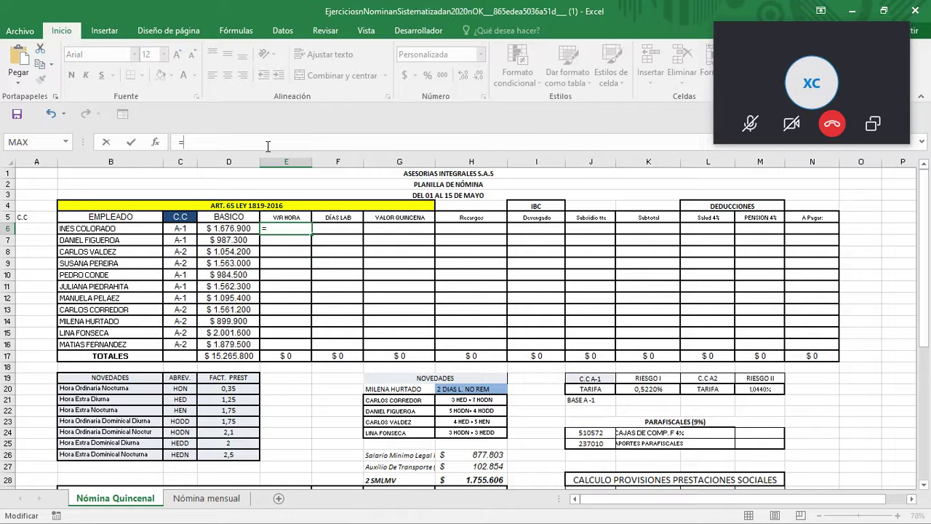
pyautogui.write('(')
pyautogui.click(248, 230)
pyautogui.write('*30')
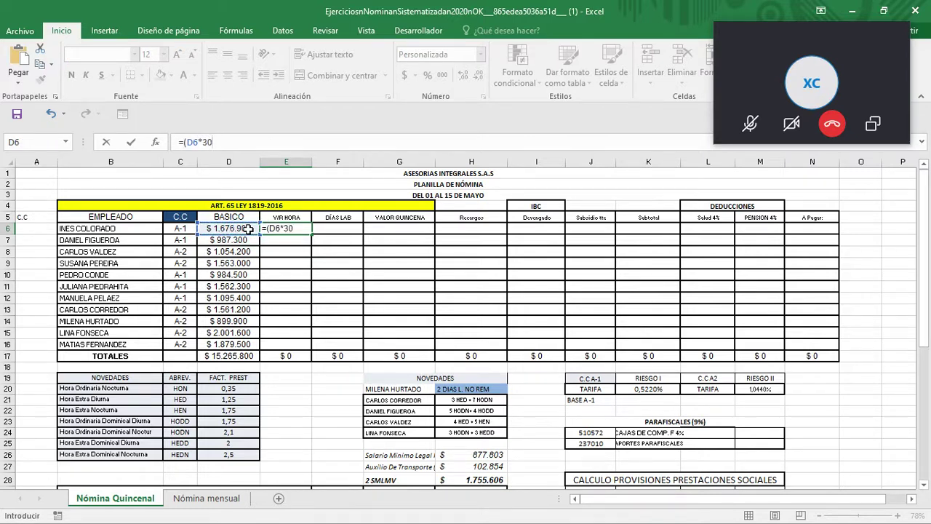
pyautogui.write(')/')
pyautogui.click(336, 230)
pyautogui.press('Return')
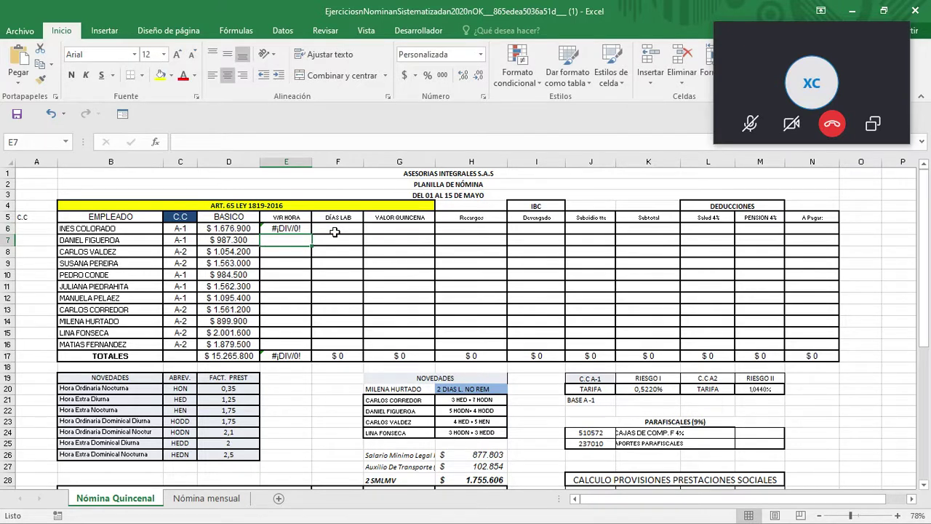
# Step: Set DÍAS LAB in cell F6 to 30 and widen column E to fit the hourly value
pyautogui.click(335, 231)
pyautogui.write('30')
pyautogui.press('Return')
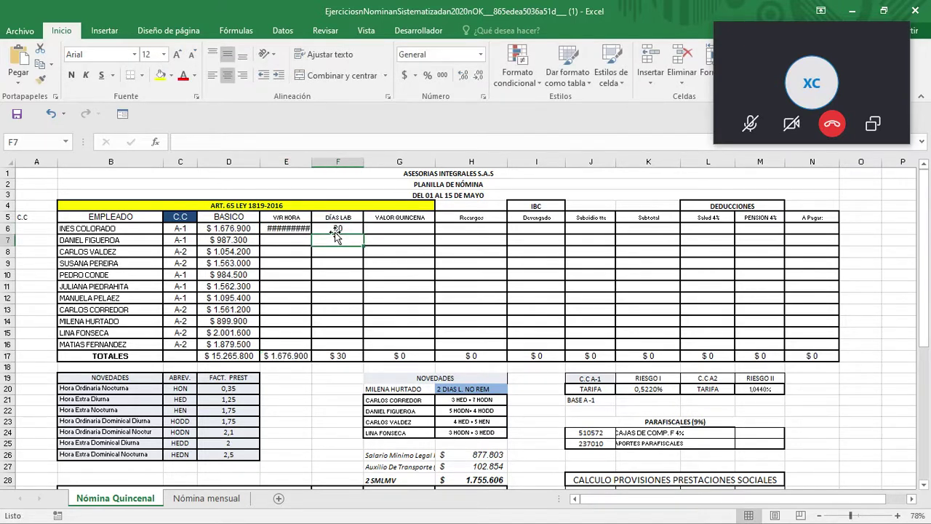
pyautogui.moveTo(308, 160); pyautogui.dragTo(325, 164)
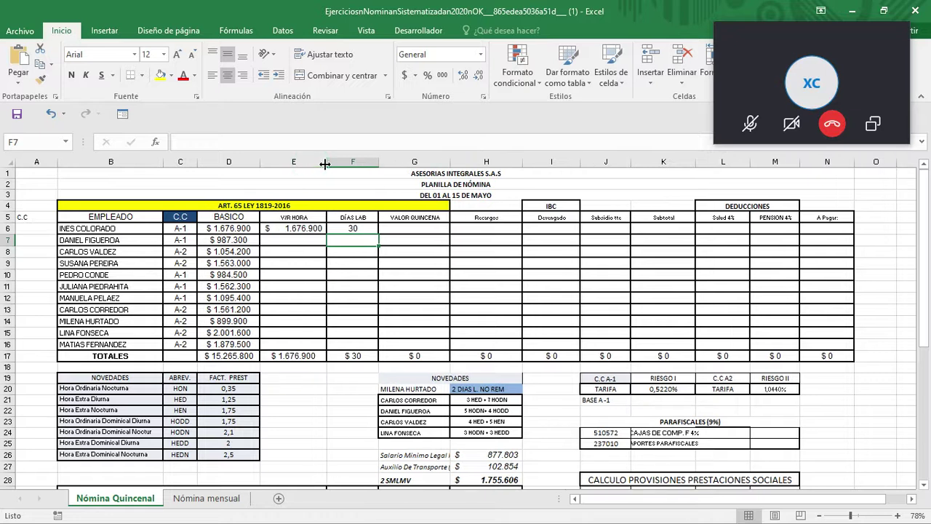
# Step: Change the V/R HORA formula in cell E6 to =(D6/30)*F6
pyautogui.click(317, 230)
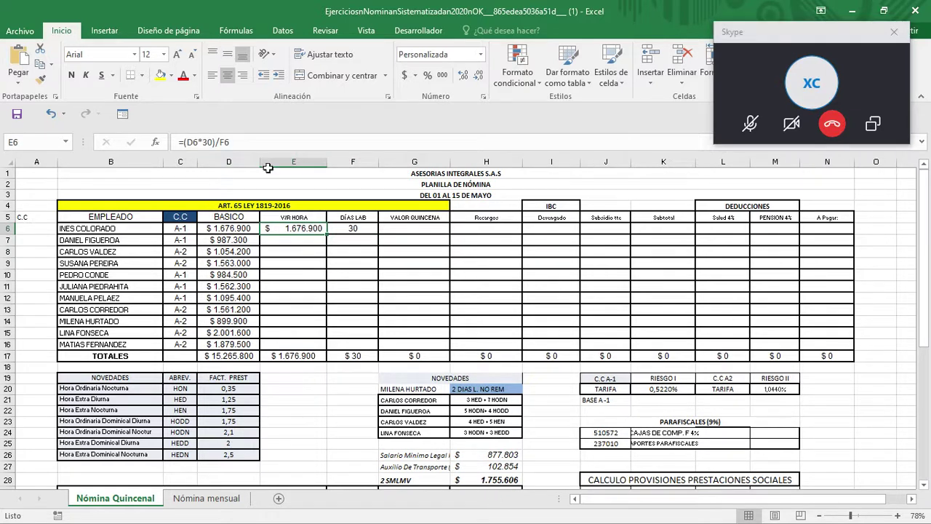
pyautogui.click(209, 141)
pyautogui.press('BackSpace')
pyautogui.write('/')
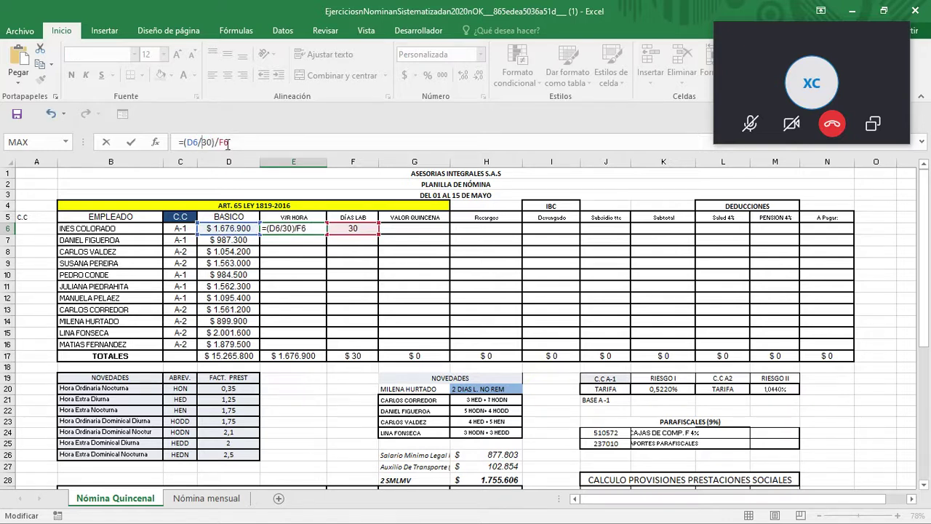
pyautogui.click(224, 141)
pyautogui.press('BackSpace')
pyautogui.write('*')
pyautogui.press('Return')
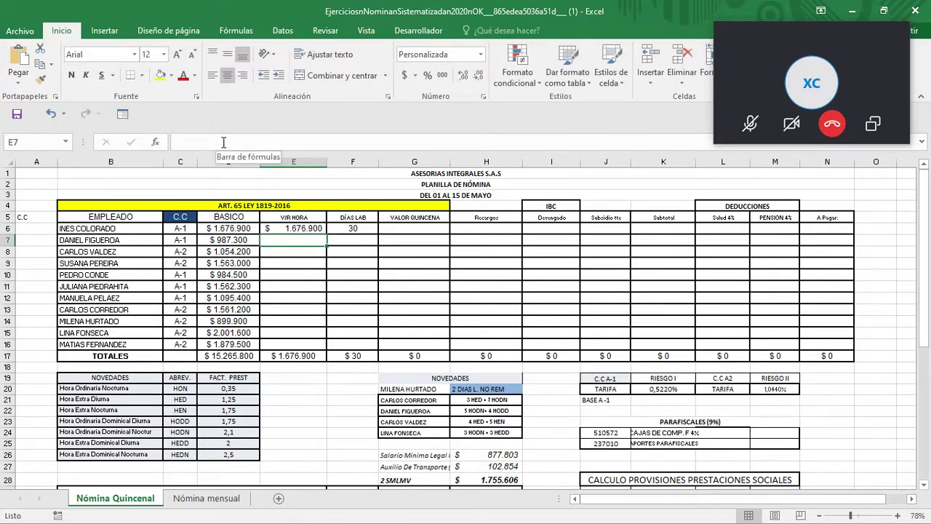
# Step: Delete the whole formula from V/R HORA cell E6
pyautogui.click(304, 225)
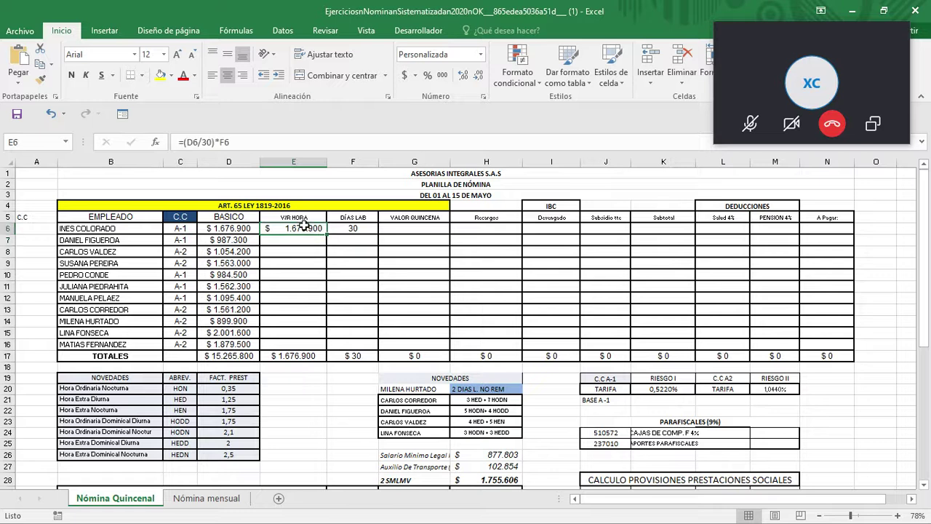
pyautogui.click(268, 142)
pyautogui.press('BackSpace')
pyautogui.press('BackSpace')
pyautogui.press('BackSpace')
pyautogui.press('BackSpace')
pyautogui.press('BackSpace')
pyautogui.press('BackSpace')
pyautogui.press('BackSpace')
pyautogui.press('BackSpace')
pyautogui.press('BackSpace')
pyautogui.press('BackSpace')
pyautogui.press('BackSpace')
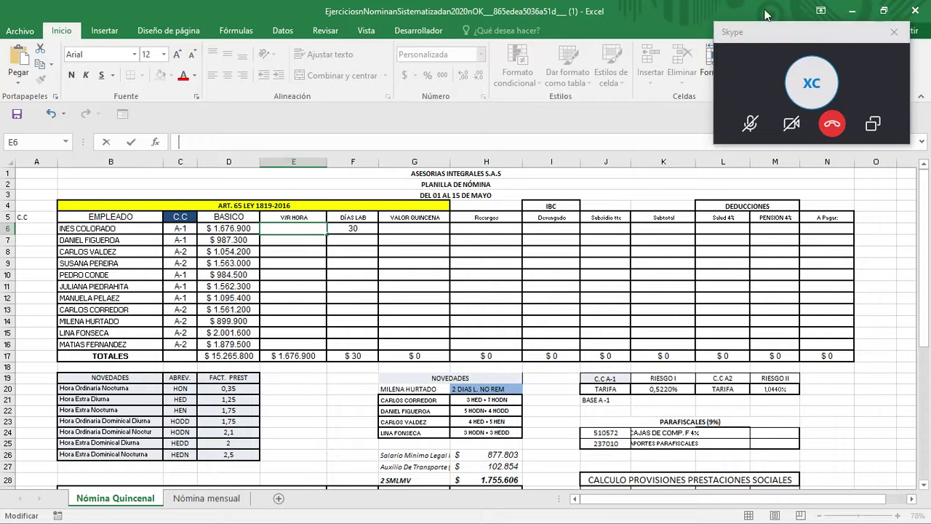
# Step: Switch to the Filmora9 window
pyautogui.press('super')
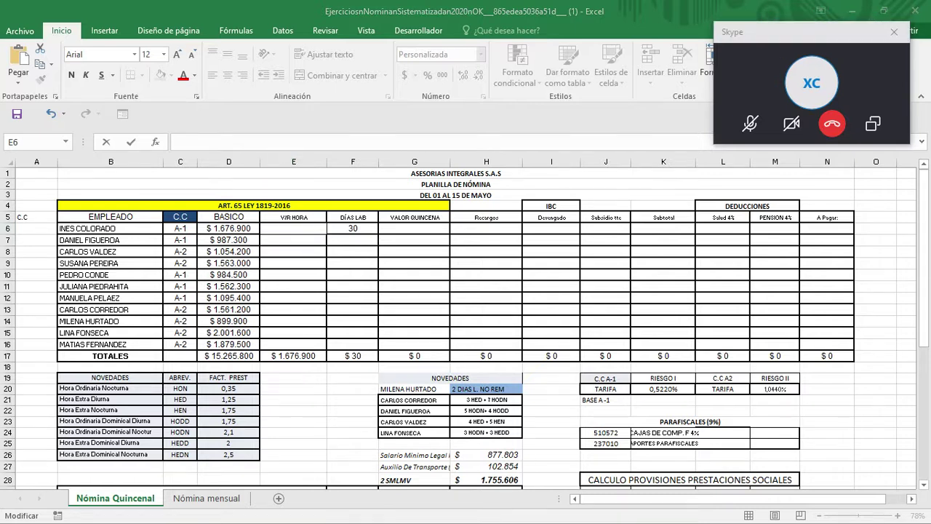
pyautogui.click(552, 510)
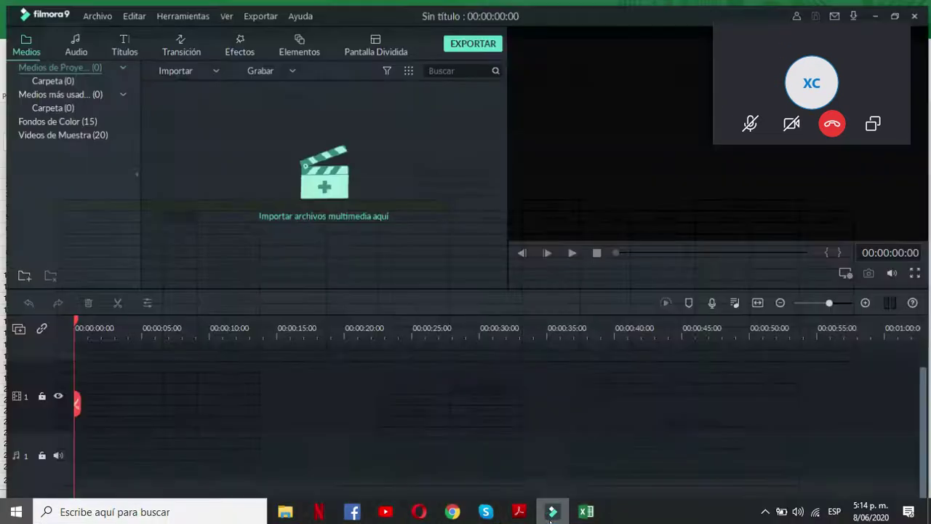
# Step: Switch from Filmora9 to the Skype meeting and follow the shared payroll sheet's Devengado calculation, returning to Excel
pyautogui.click(877, 10)
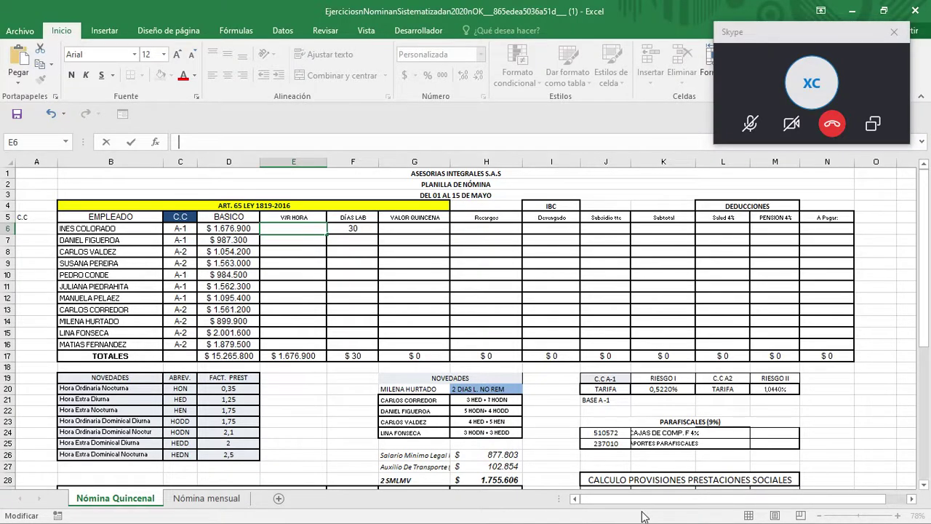
pyautogui.press('super')
pyautogui.moveTo(488, 513)
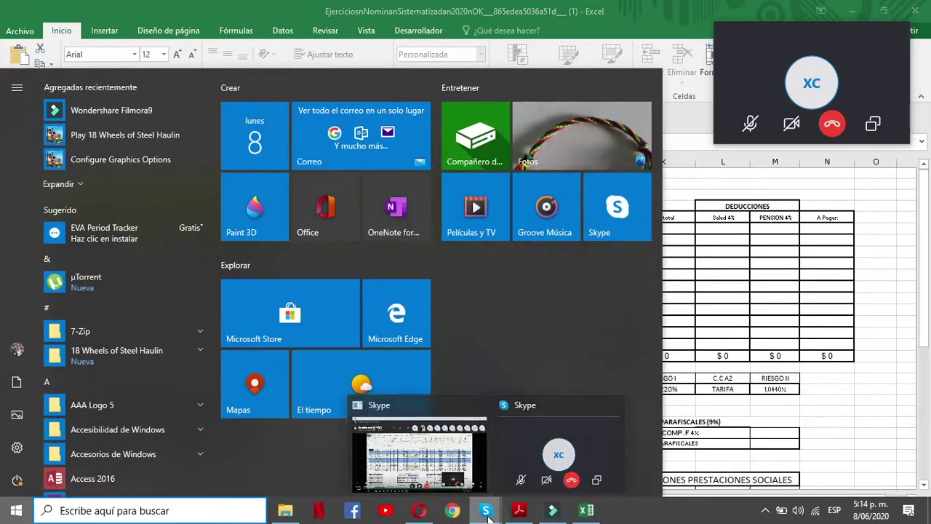
pyautogui.click(447, 451)
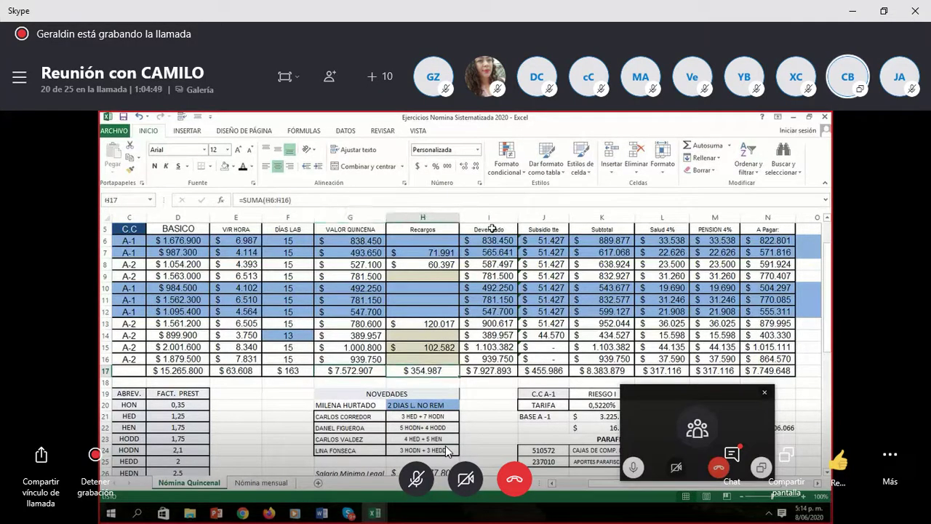
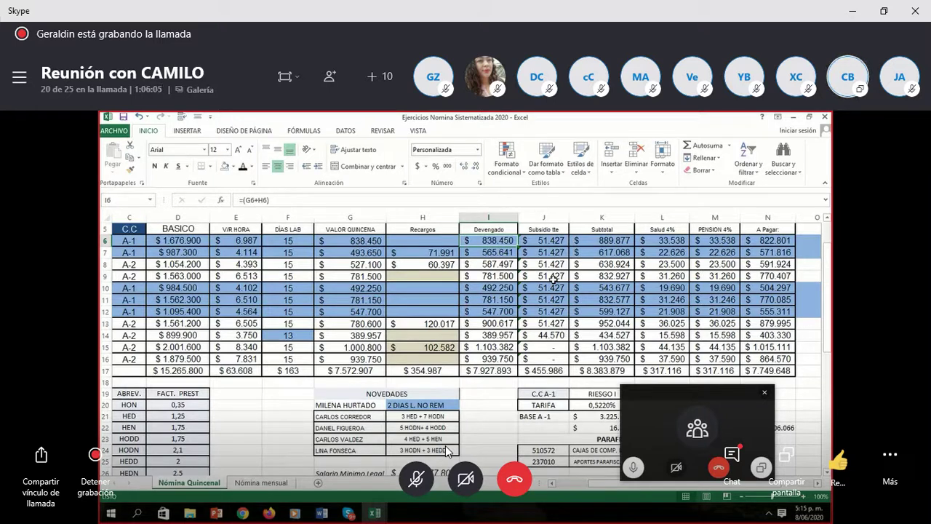
pyautogui.click(853, 15)
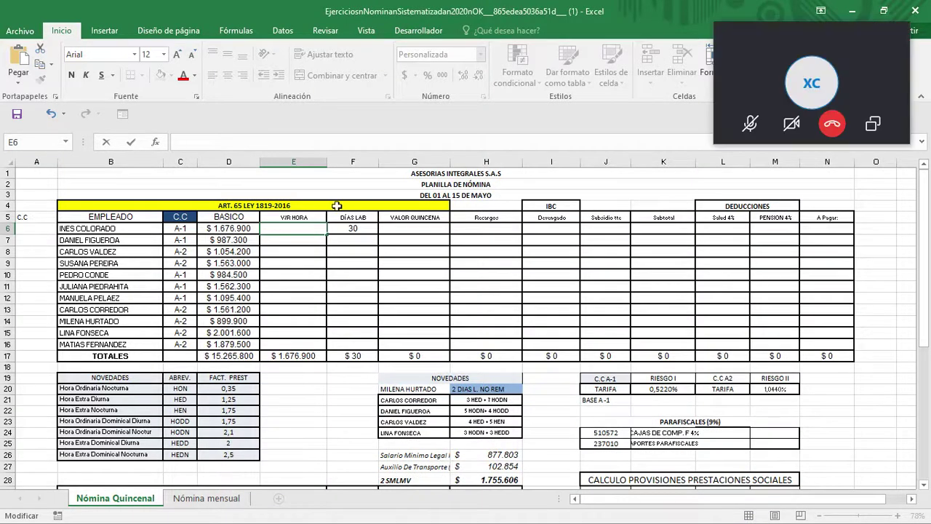
# Step: Enter the V/R HORA formula =D6/F6 in cell E6
pyautogui.write('=')
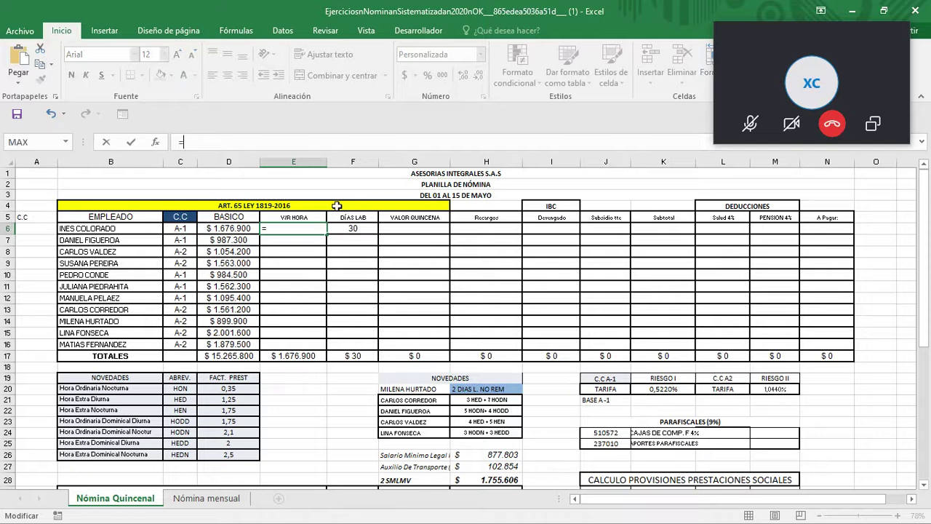
pyautogui.click(225, 229)
pyautogui.write('/')
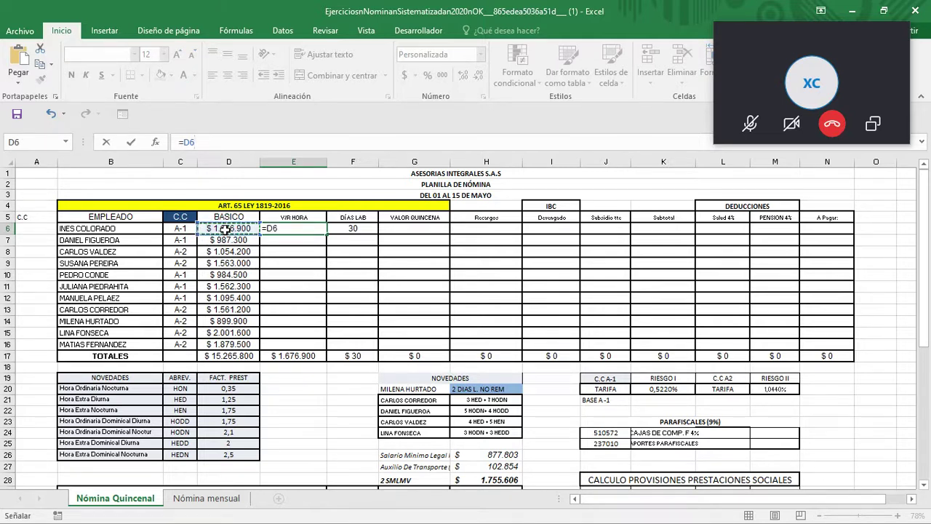
pyautogui.click(353, 228)
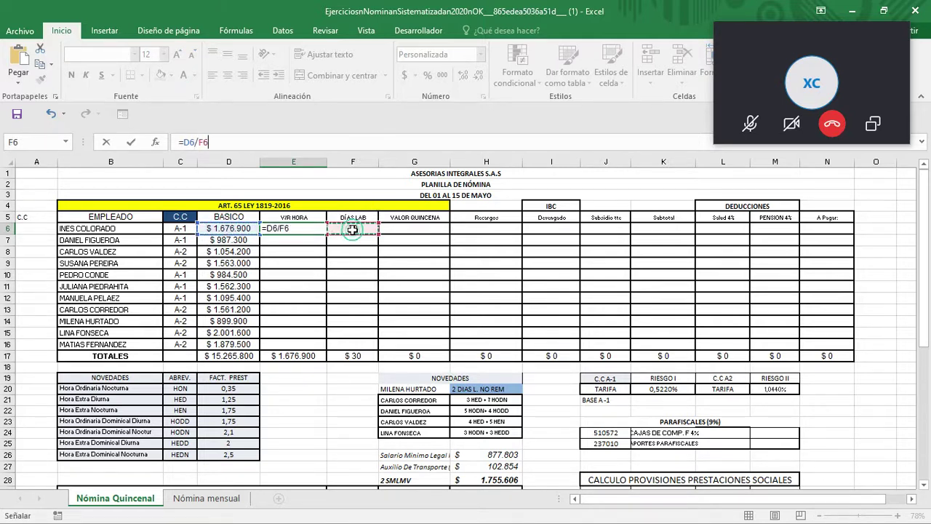
pyautogui.press('Return')
pyautogui.press('Up')
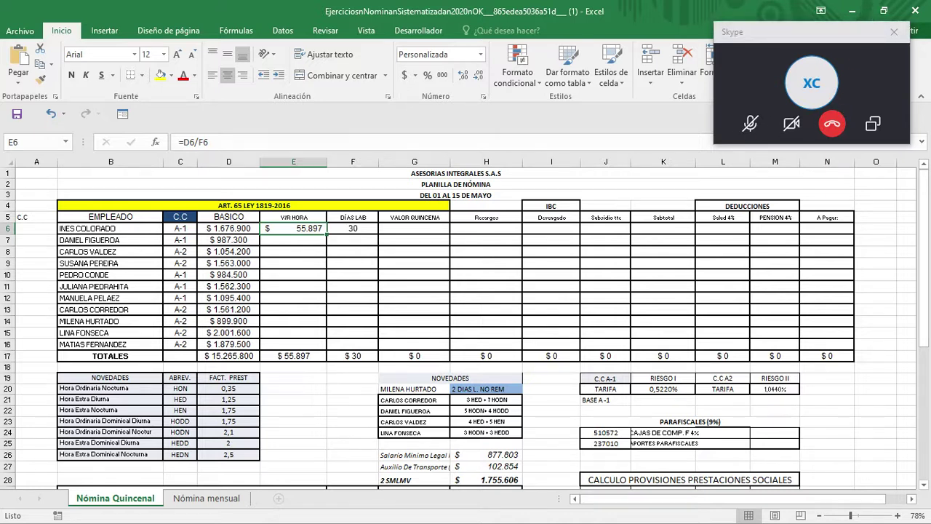
# Step: Check the V/R HORA and DÍAS LAB columns of the payroll sheet shared in the Skype meeting
pyautogui.press('super')
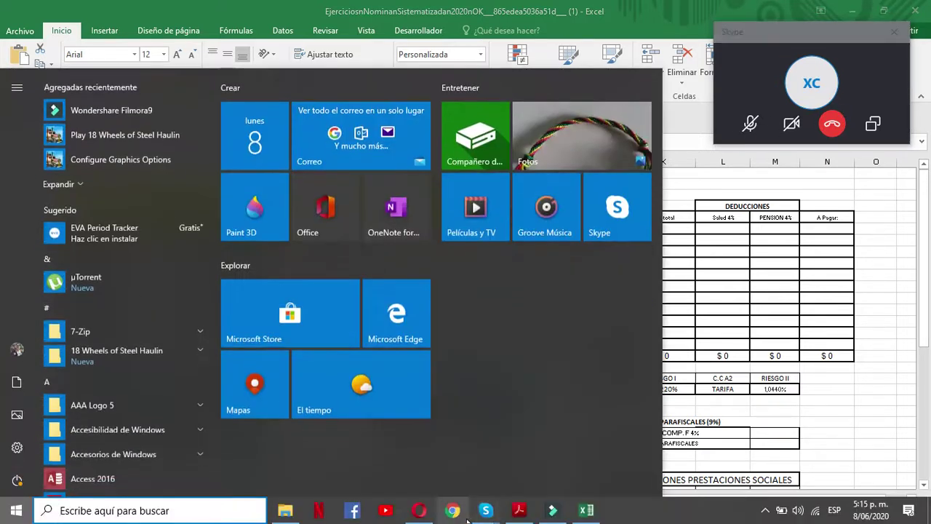
pyautogui.moveTo(494, 516)
pyautogui.click(438, 461)
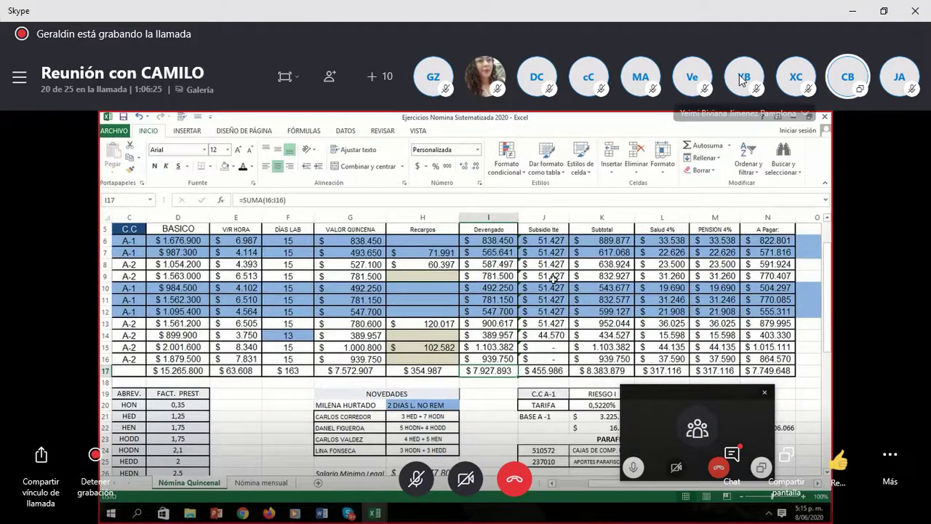
pyautogui.click(855, 16)
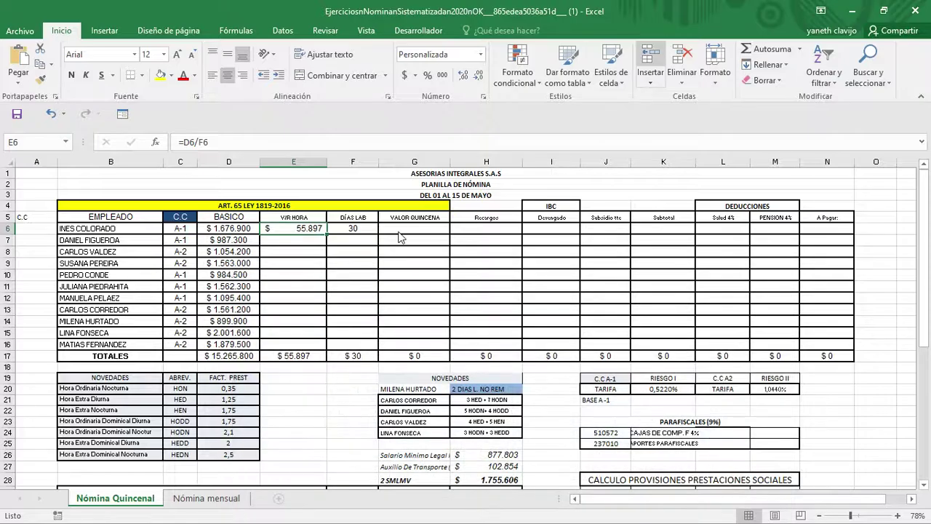
# Step: Set DÍAS LAB in cell F6 to 15
pyautogui.click(233, 137)
pyautogui.press('BackSpace')
pyautogui.press('BackSpace')
pyautogui.write('15')
pyautogui.press('Return')
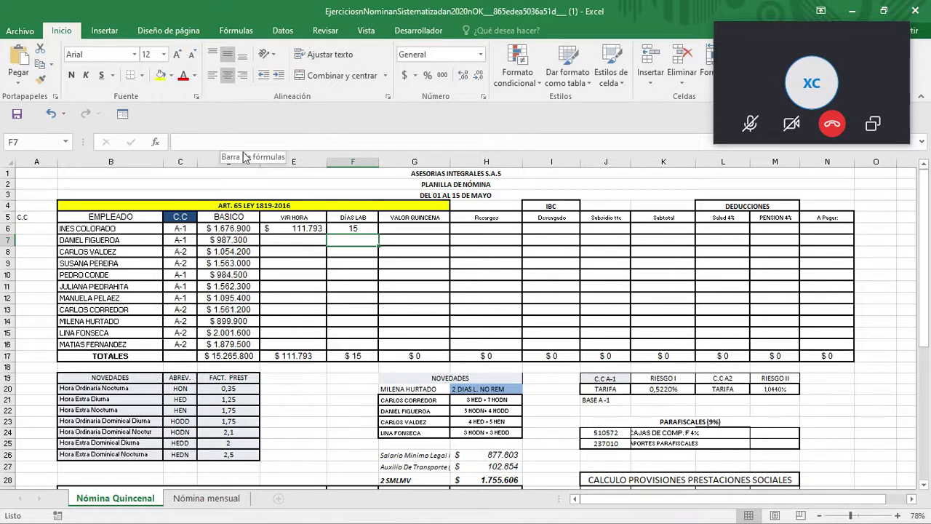
# Step: Replace the V/R HORA formula in cell E6 with =(D6*30)/F6
pyautogui.click(306, 227)
pyautogui.click(230, 142)
pyautogui.press('BackSpace')
pyautogui.press('BackSpace')
pyautogui.press('BackSpace')
pyautogui.press('BackSpace')
pyautogui.press('BackSpace')
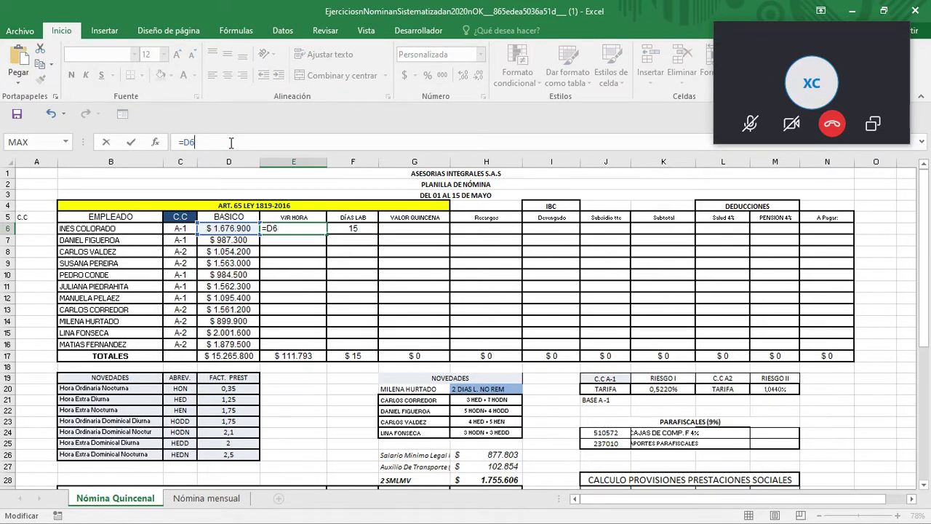
pyautogui.write('(')
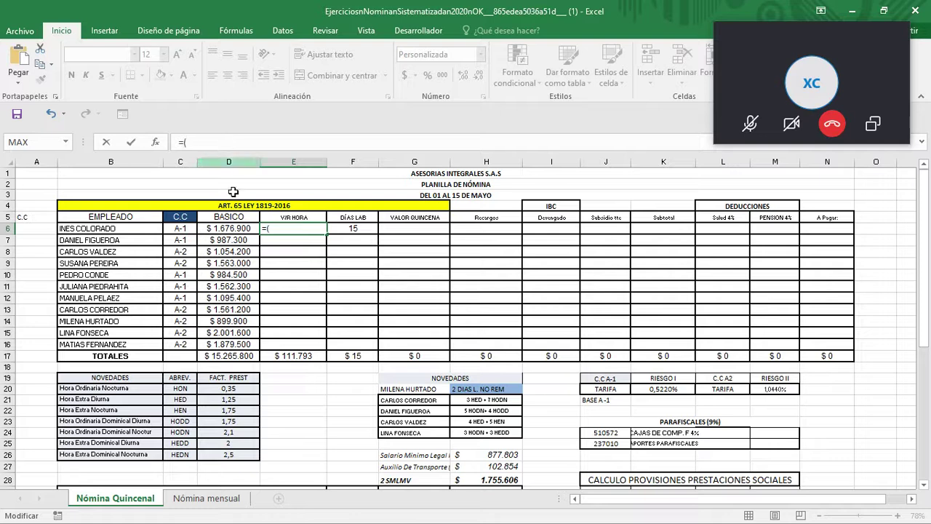
pyautogui.click(246, 228)
pyautogui.write('*30)/')
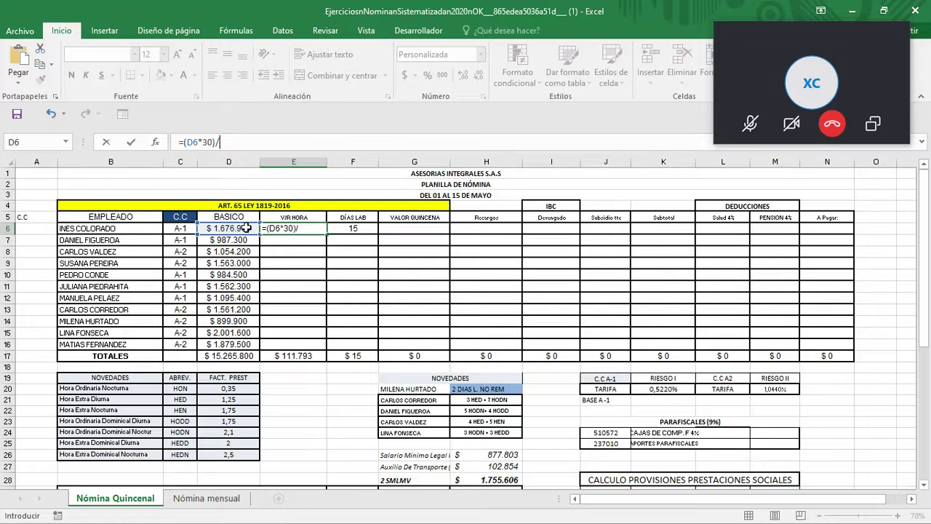
pyautogui.click(362, 229)
pyautogui.press('Return')
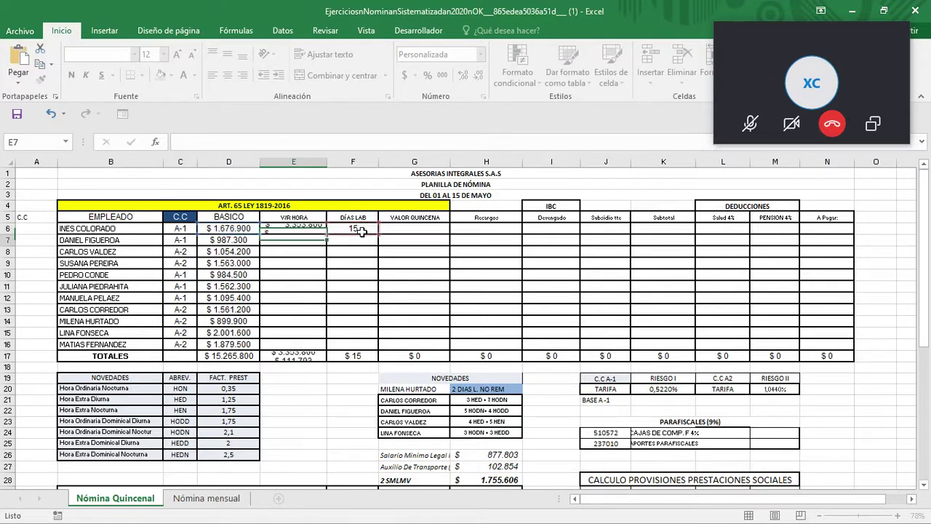
# Step: Clear the V/R HORA formula from cell E6
pyautogui.click(275, 142)
pyautogui.press('BackSpace')
pyautogui.press('BackSpace')
pyautogui.press('BackSpace')
pyautogui.press('BackSpace')
pyautogui.press('BackSpace')
pyautogui.press('BackSpace')
pyautogui.press('BackSpace')
pyautogui.press('BackSpace')
pyautogui.press('BackSpace')
pyautogui.press('BackSpace')
pyautogui.press('BackSpace')
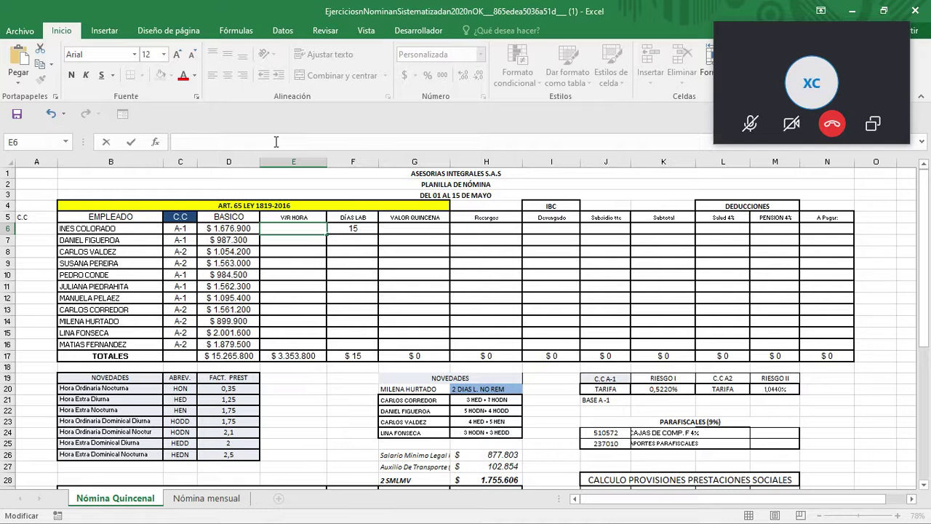
pyautogui.write('=')
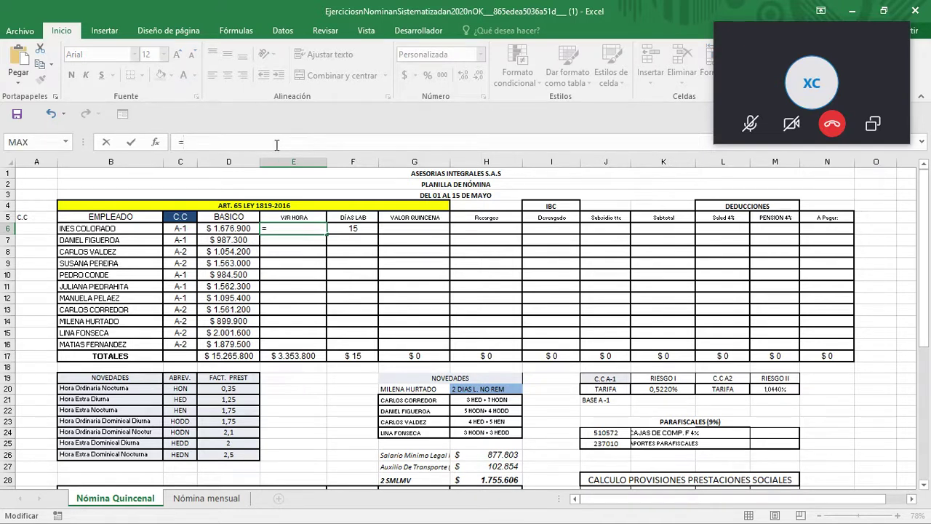
pyautogui.press('Escape')
pyautogui.click(615, 402)
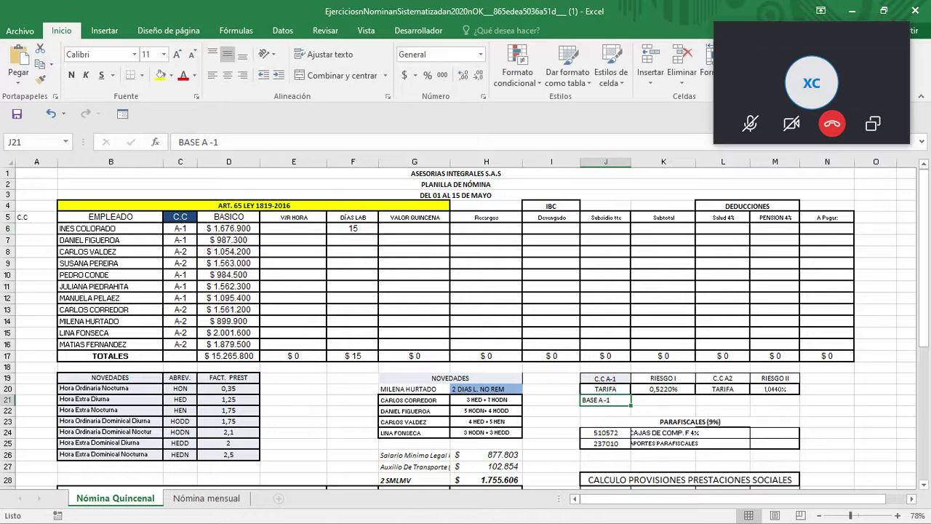
# Step: Switch to the Skype meeting and review the VALOR QUINCENA formulas in the shared payroll sheet, returning to Excel
pyautogui.press('super')
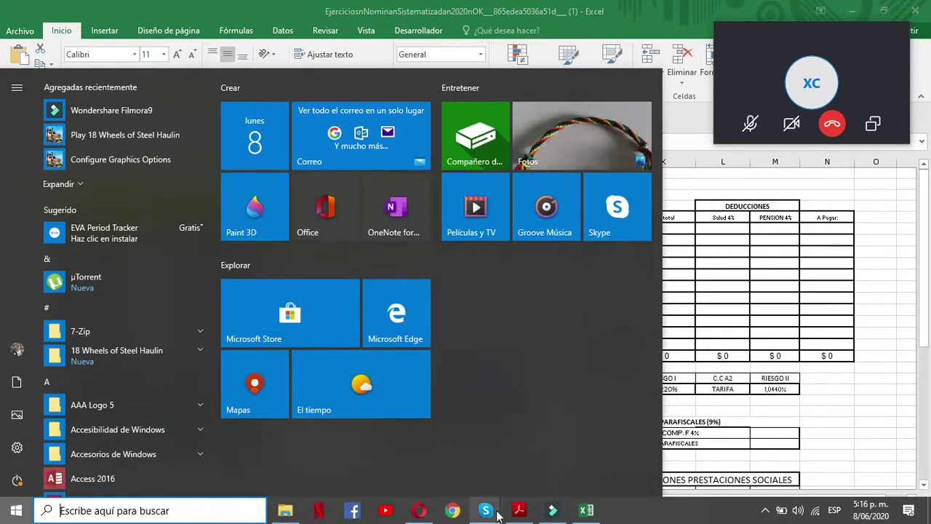
pyautogui.moveTo(488, 513)
pyautogui.click(462, 466)
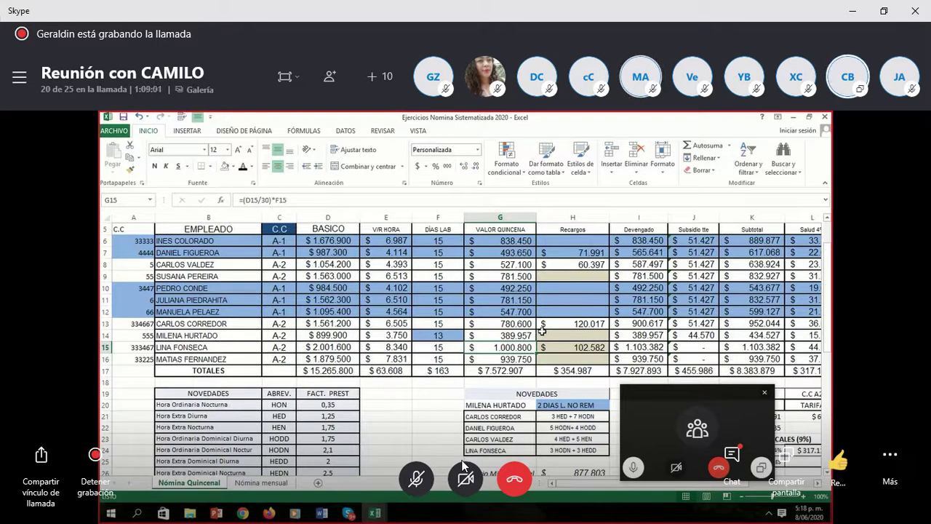
pyautogui.click(483, 317)
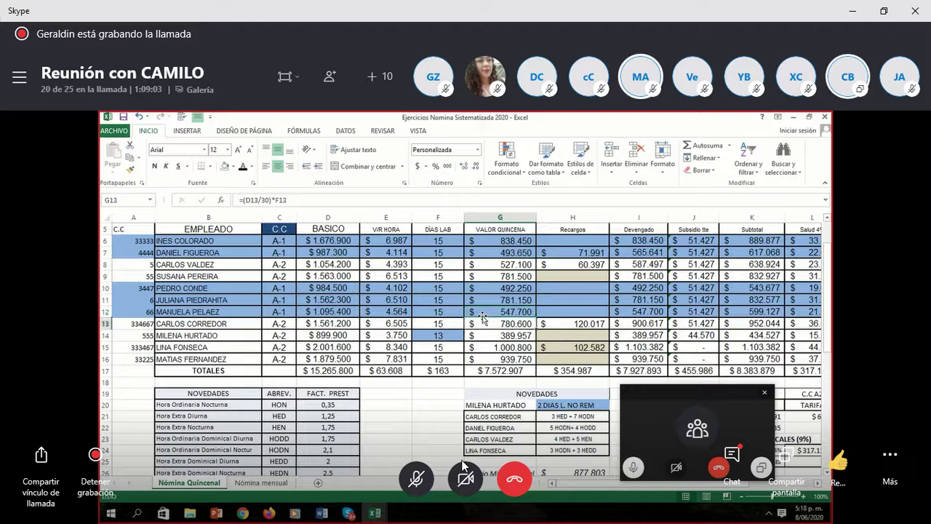
pyautogui.press('Down')
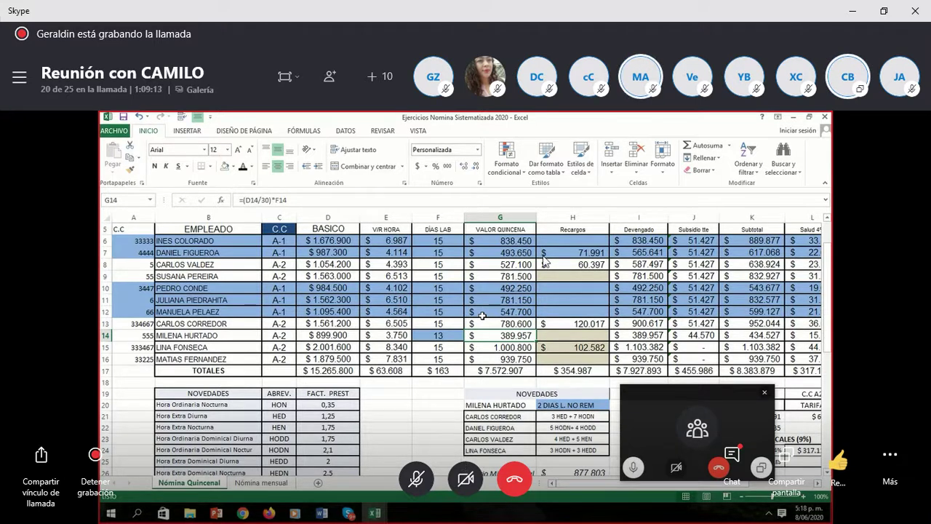
pyautogui.click(852, 12)
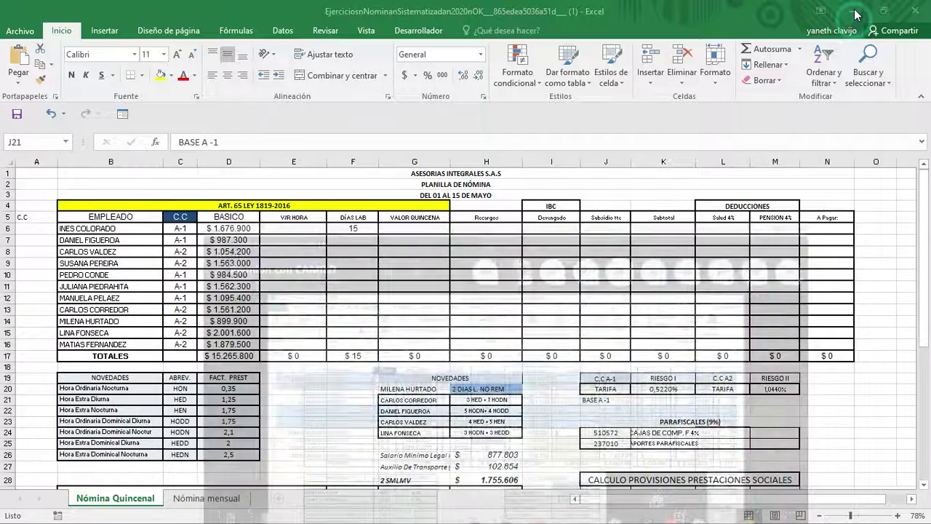
# Step: Calculate V/R HORA in cell E6 with the formula =D6/240
pyautogui.click(304, 228)
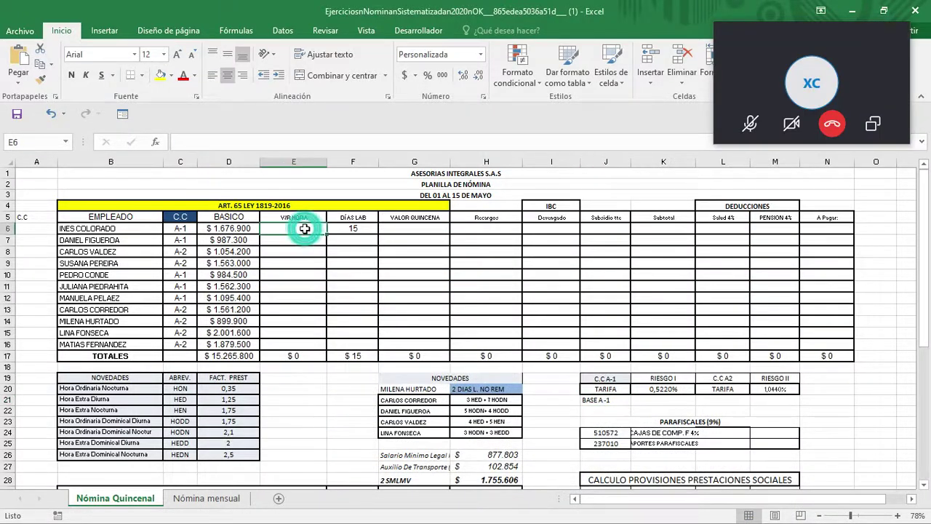
pyautogui.write('=')
pyautogui.click(241, 228)
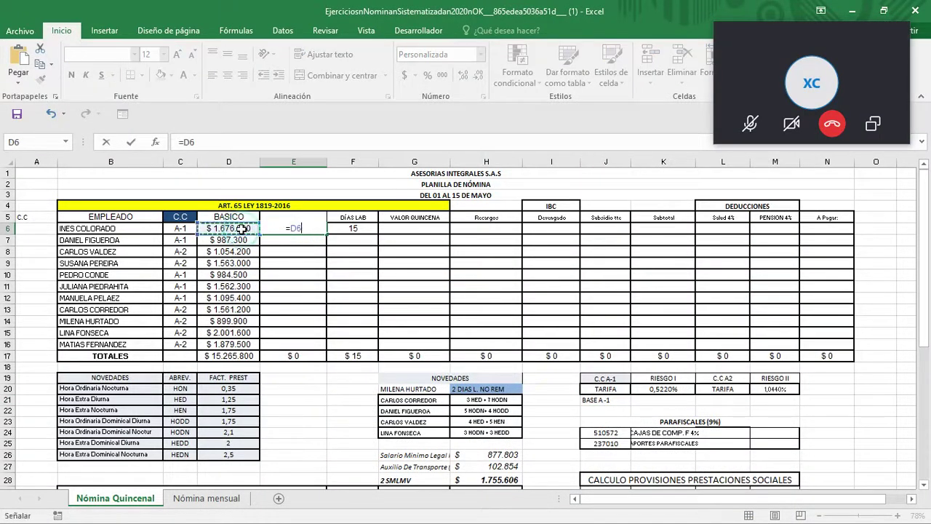
pyautogui.write('/240')
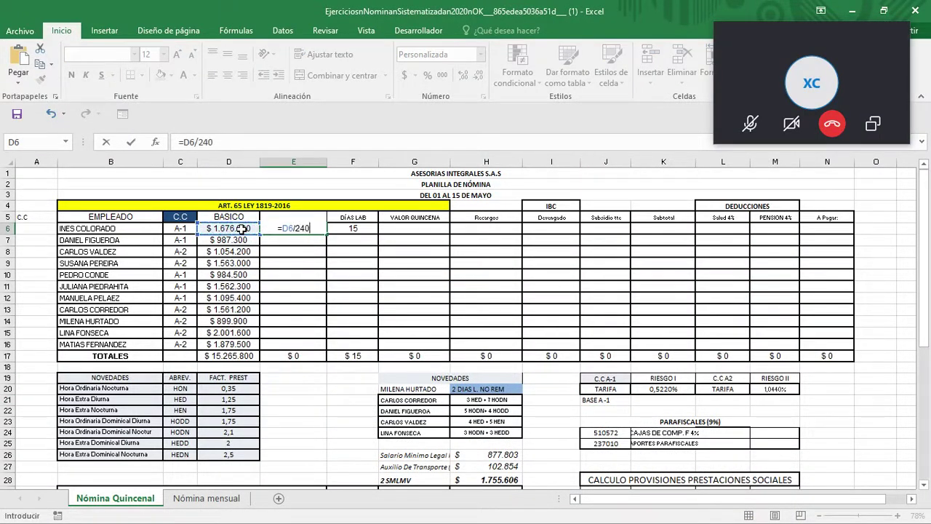
pyautogui.press('Tab')
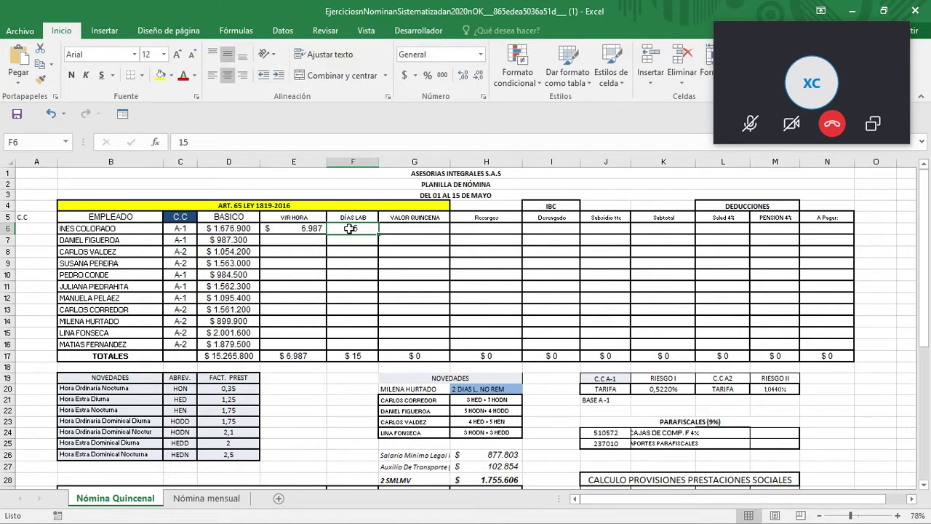
# Step: Calculate VALOR QUINCENA in cell G6 with the formula =(D6/30)*F6
pyautogui.click(414, 228)
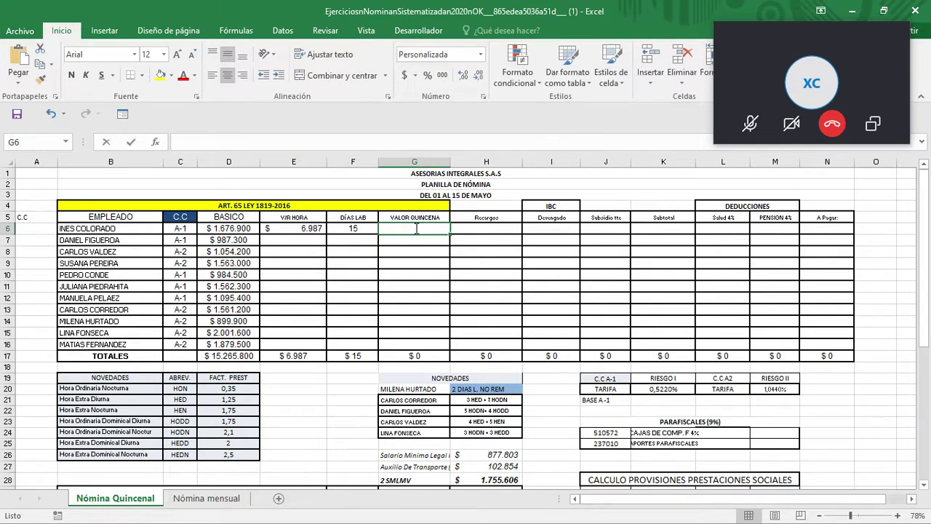
pyautogui.write('=')
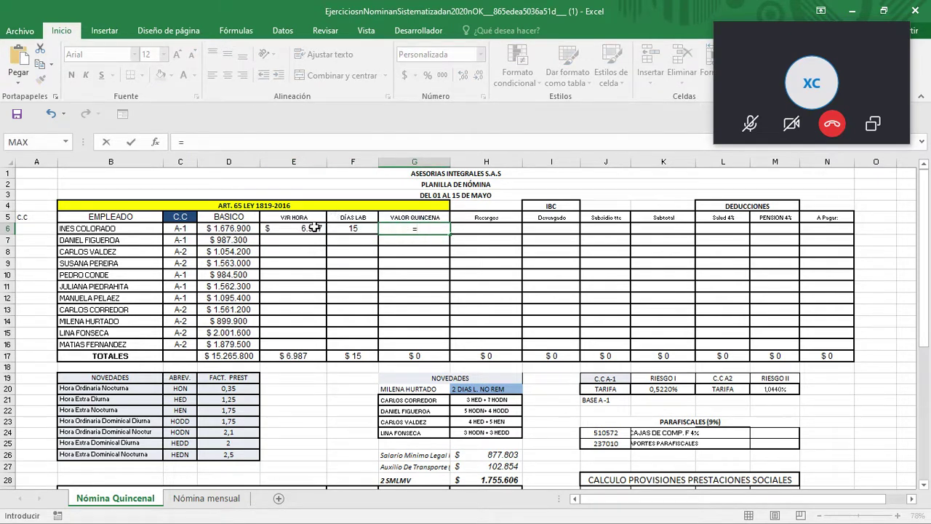
pyautogui.click(249, 227)
pyautogui.press('BackSpace')
pyautogui.press('BackSpace')
pyautogui.write('(')
pyautogui.click(249, 228)
pyautogui.write('/30/')
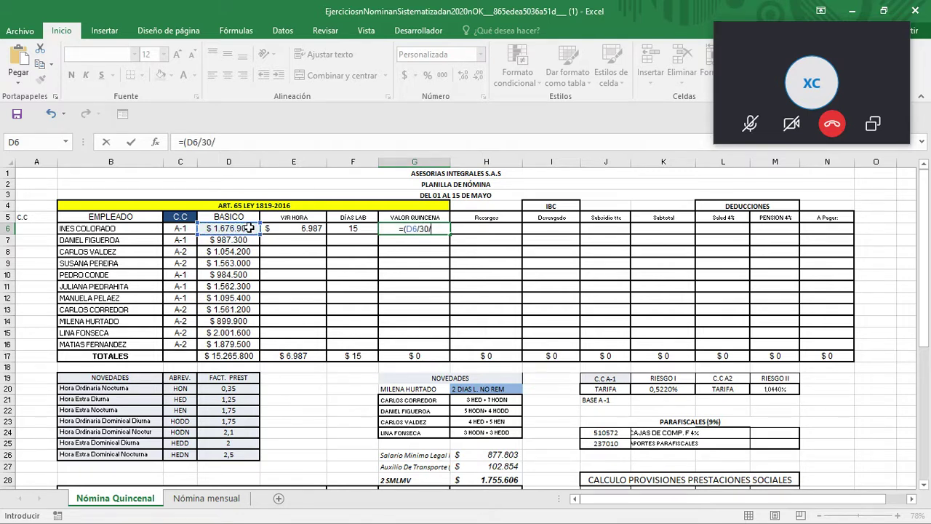
pyautogui.press('BackSpace')
pyautogui.press('BackSpace')
pyautogui.press('BackSpace')
pyautogui.write('30')
pyautogui.write('(')
pyautogui.press('BackSpace')
pyautogui.write(')*')
pyautogui.click(347, 229)
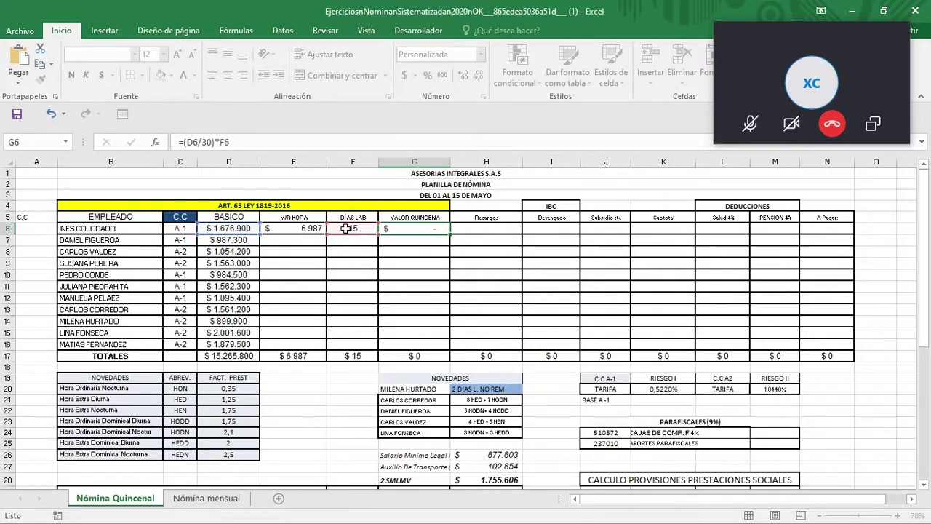
pyautogui.press('Return')
pyautogui.press('Up')
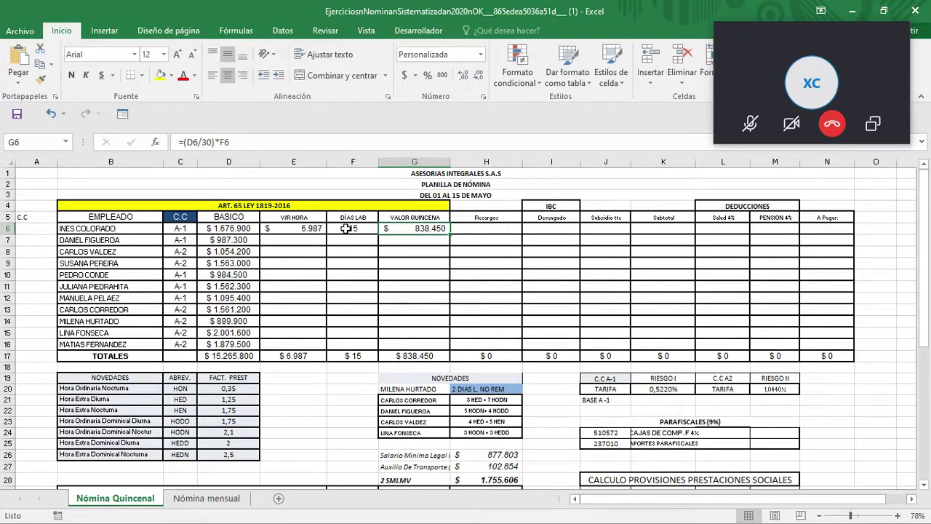
# Step: Calculate Devengado in cell I6 with the formula =G6+H6
pyautogui.click(462, 229)
pyautogui.click(542, 229)
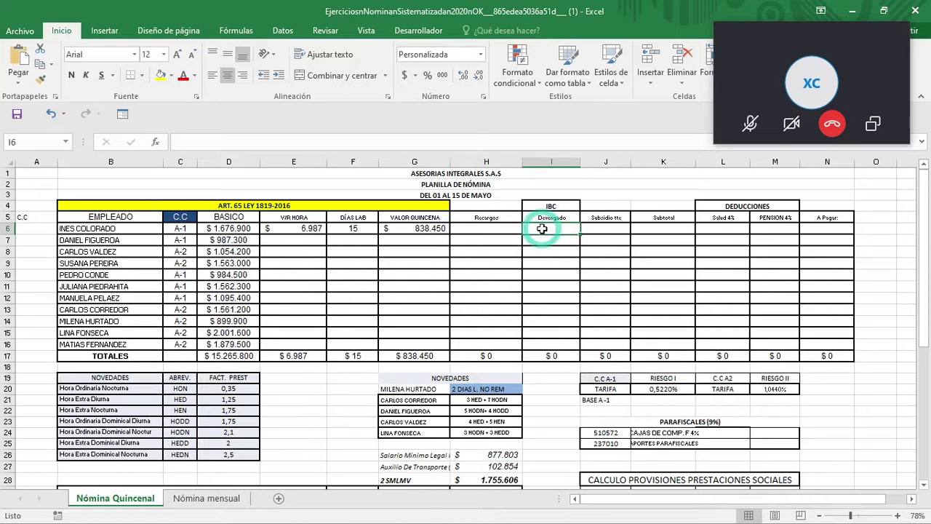
pyautogui.write('=')
pyautogui.click(439, 228)
pyautogui.write('+')
pyautogui.click(470, 228)
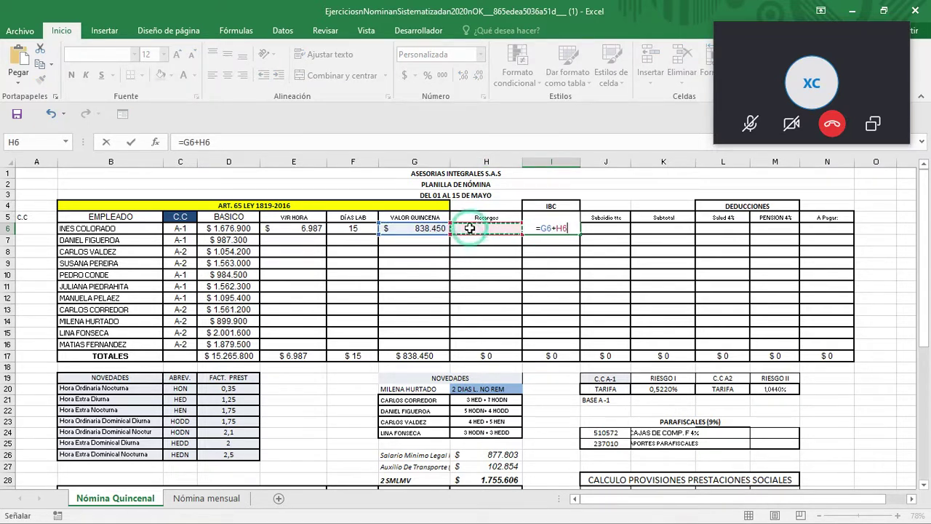
pyautogui.press('Tab')
# Step: Begin a SI function on the BASICO value D6 in the Subsidio tte cell J6 and open its function arguments
pyautogui.write('=')
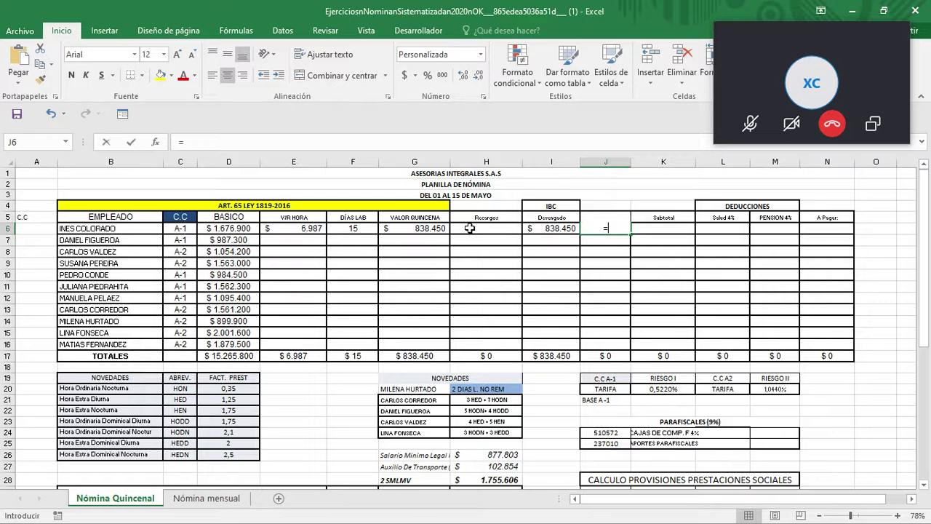
pyautogui.write('si(')
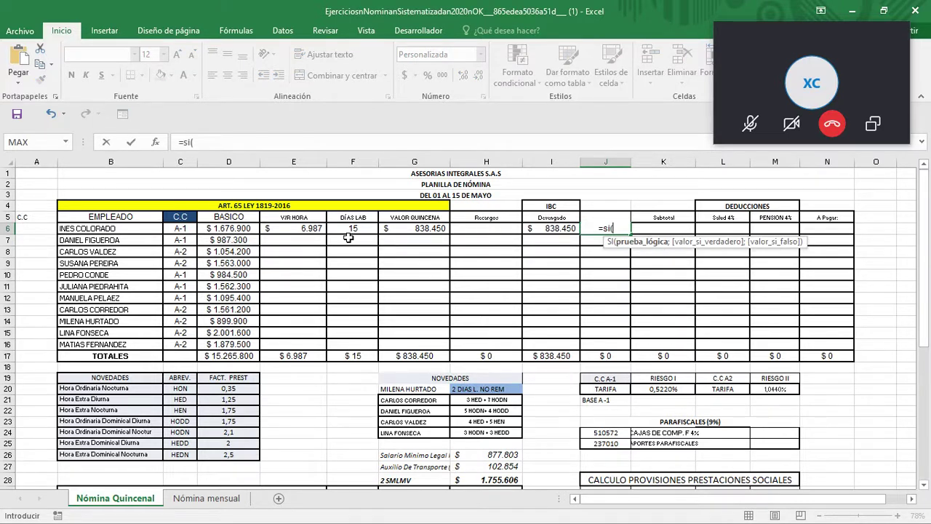
pyautogui.click(219, 227)
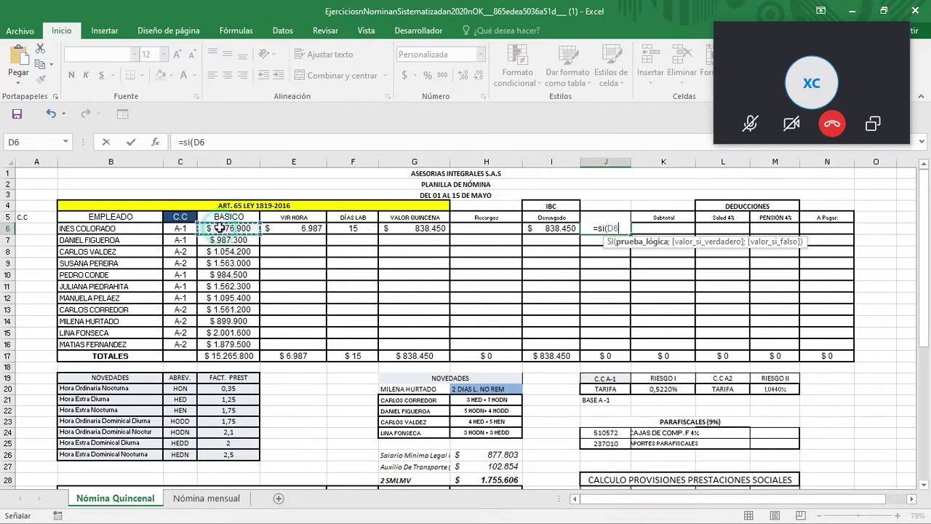
pyautogui.click(155, 141)
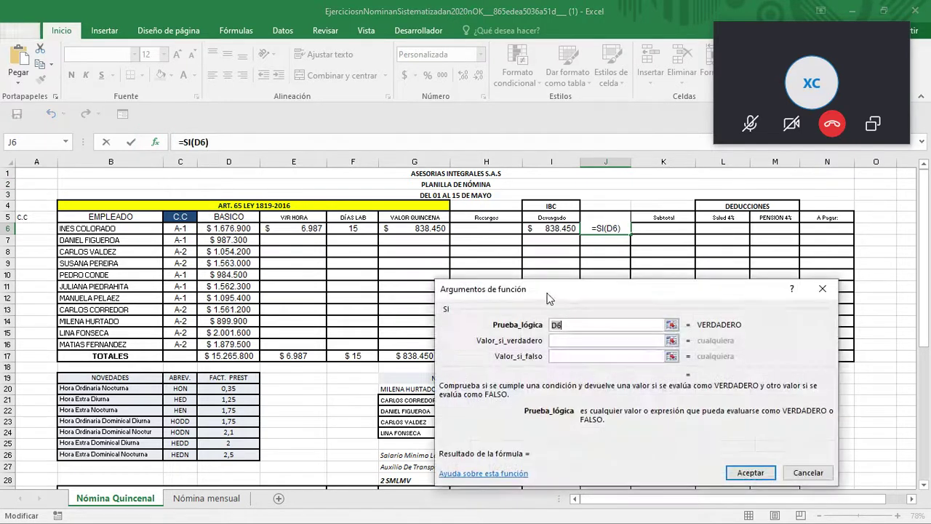
# Step: Set the SI function's logical test to D6>=H28, comparing the basic salary with the 2 SMLMV value
pyautogui.click(618, 342)
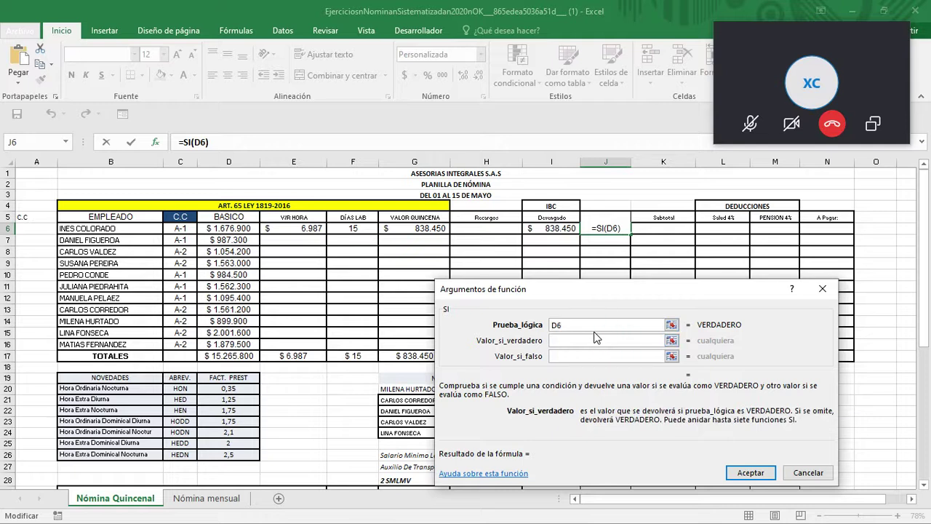
pyautogui.click(592, 322)
pyautogui.write('<')
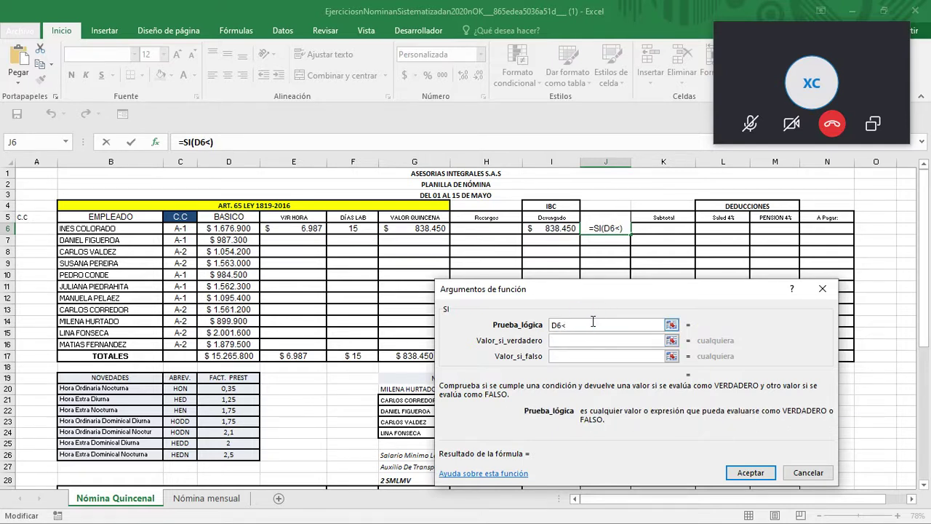
pyautogui.press('BackSpace')
pyautogui.write('<')
pyautogui.press('BackSpace')
pyautogui.write('>=')
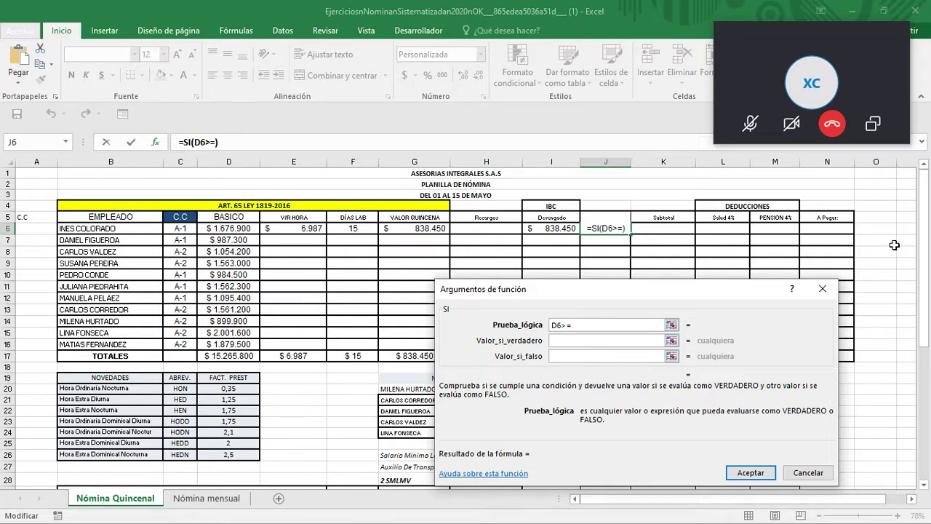
pyautogui.scroll(-3, 925, 262)
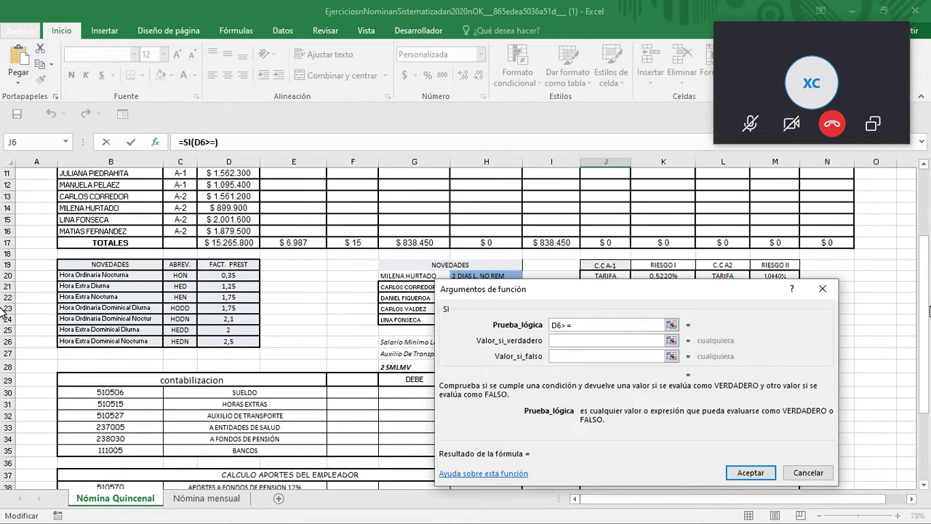
pyautogui.moveTo(574, 293); pyautogui.dragTo(231, 31)
pyautogui.click(468, 366)
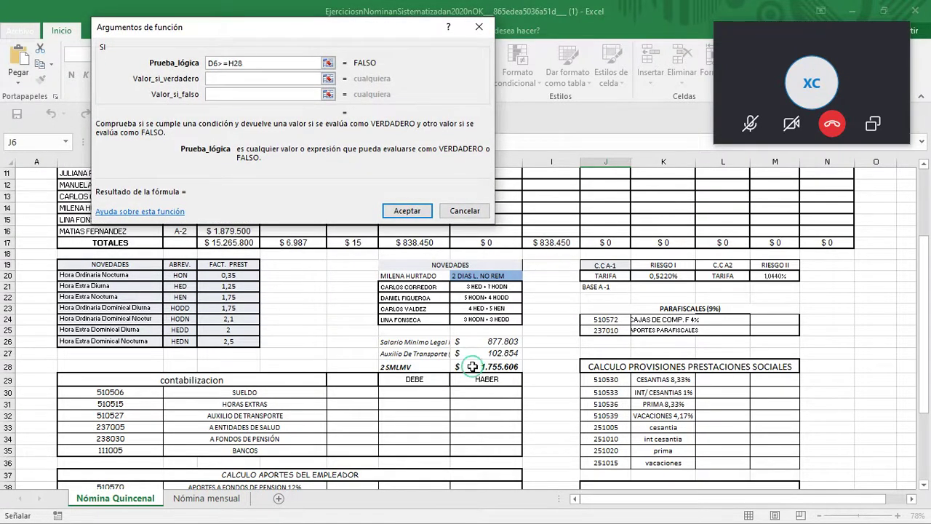
# Step: Set the SI function's value if true to 0 and its value if false to the transport allowance cell H27
pyautogui.click(234, 78)
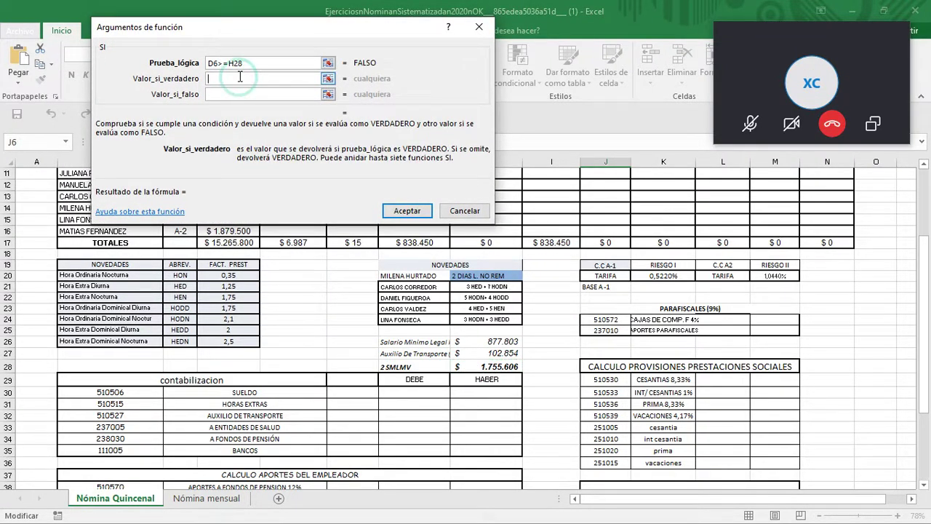
pyautogui.moveTo(252, 31); pyautogui.dragTo(528, 204)
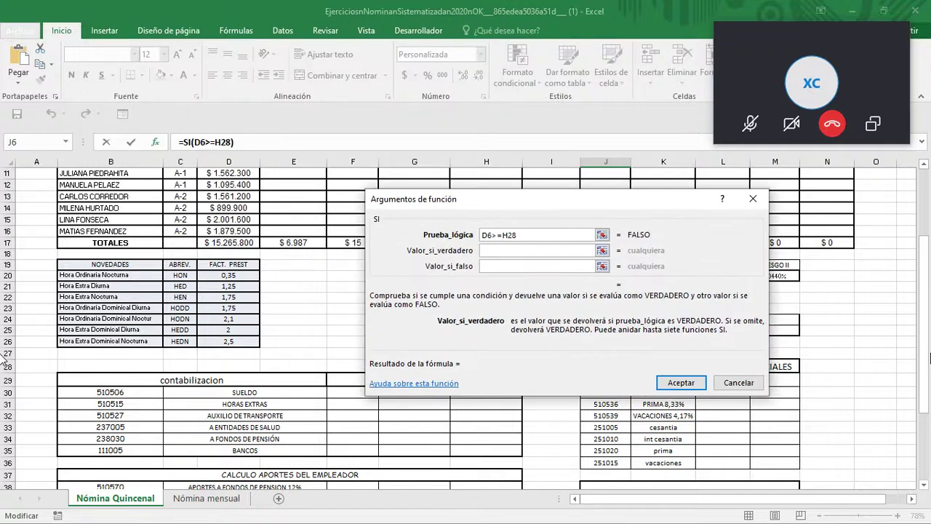
pyautogui.moveTo(927, 260); pyautogui.dragTo(927, 190)
pyautogui.write('0')
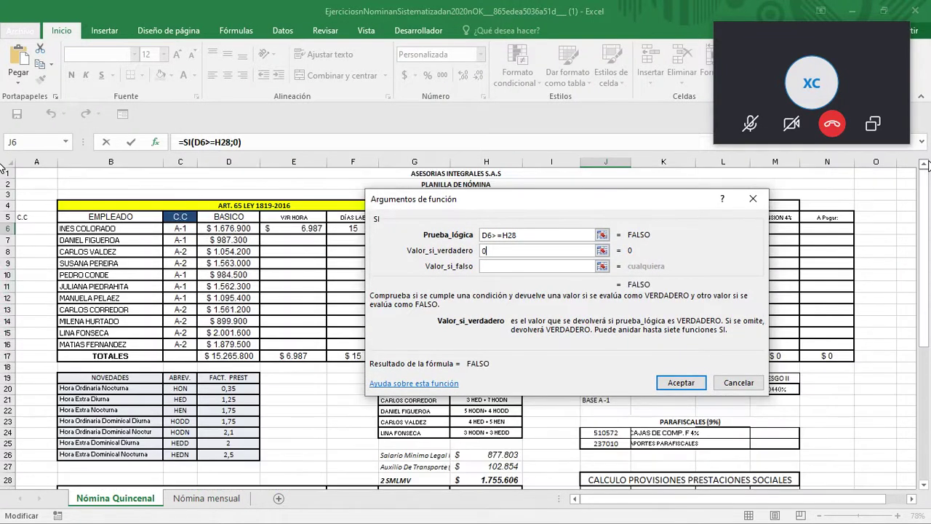
pyautogui.click(579, 265)
pyautogui.moveTo(540, 206); pyautogui.dragTo(466, 80)
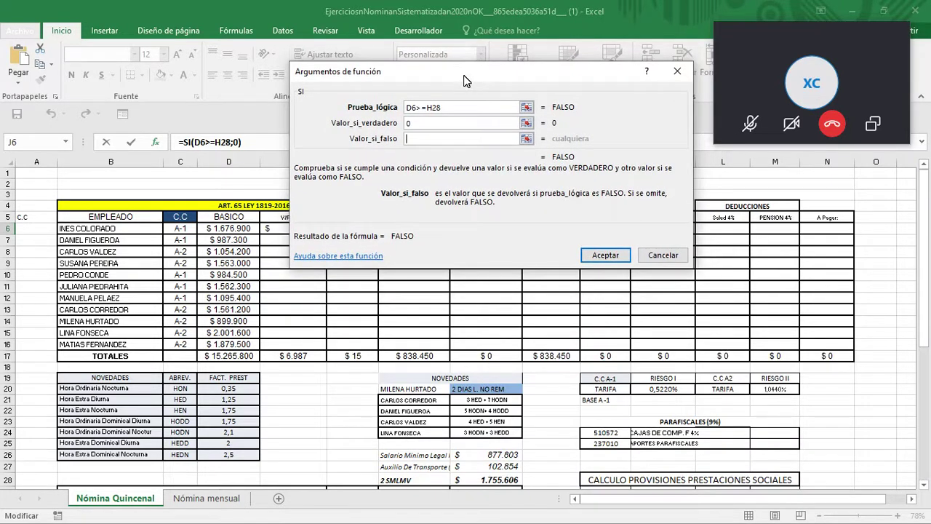
pyautogui.moveTo(466, 80); pyautogui.dragTo(653, 167)
pyautogui.click(511, 470)
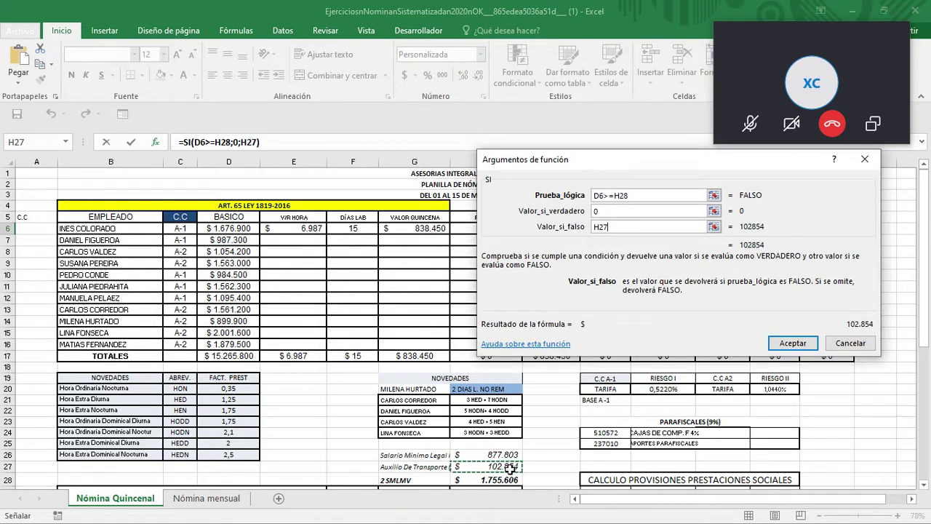
pyautogui.write('/')
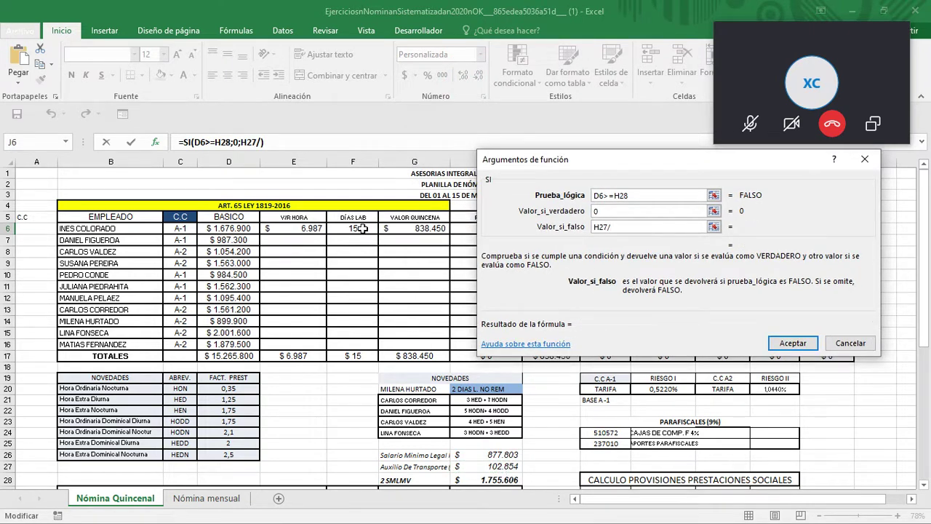
pyautogui.click(362, 228)
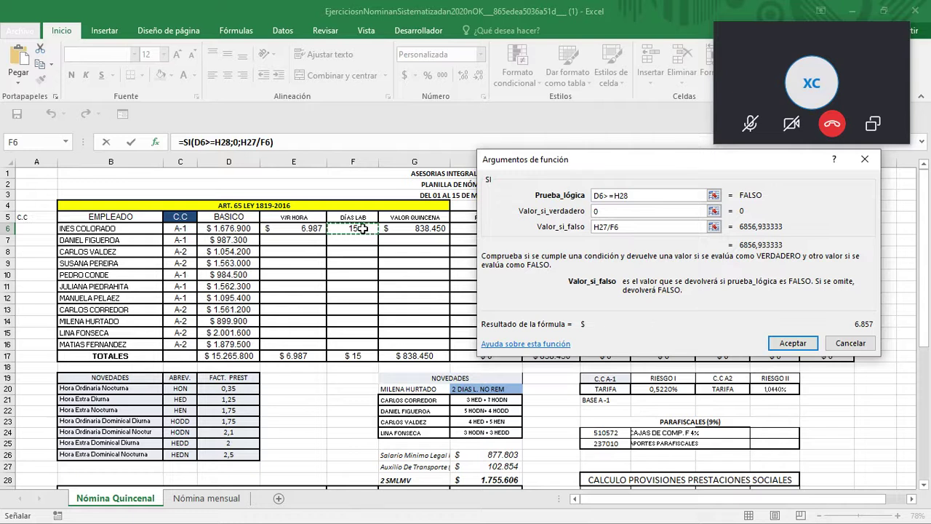
pyautogui.press('BackSpace')
pyautogui.press('BackSpace')
pyautogui.press('BackSpace')
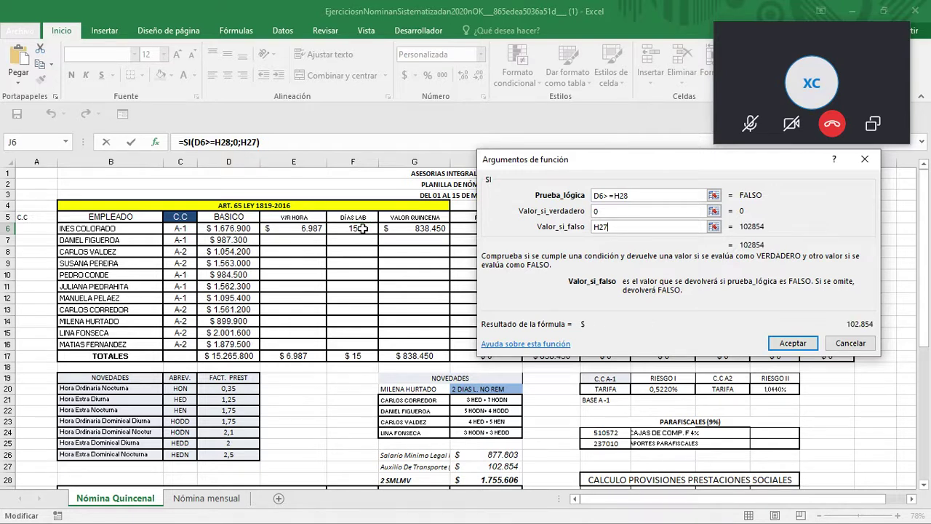
# Step: Extend the SI function's value if false to (H27*30)/15
pyautogui.write('*39')
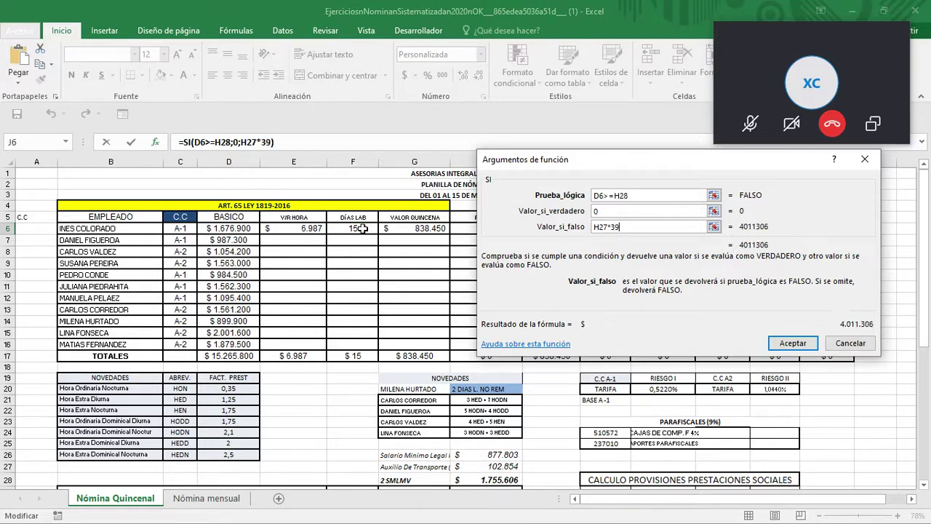
pyautogui.press('BackSpace')
pyautogui.write('0/1')
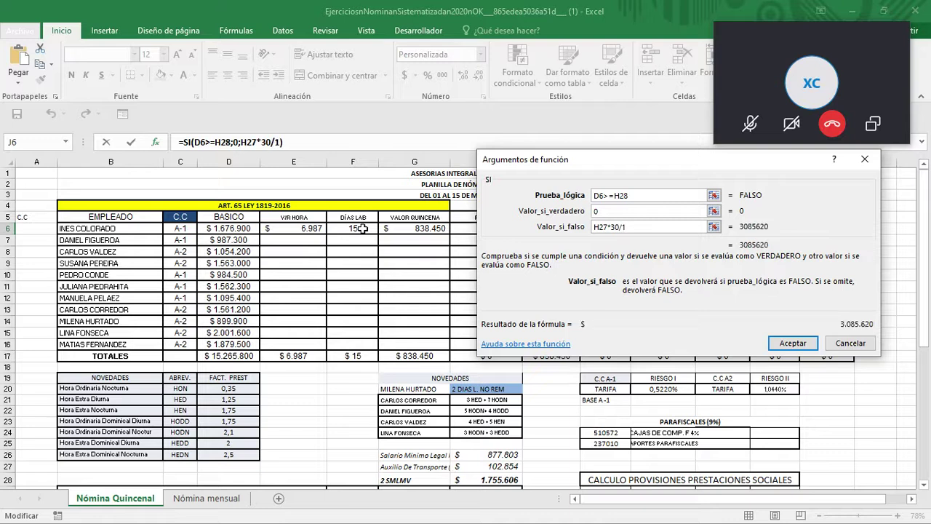
pyautogui.write('5')
pyautogui.press('Left')
pyautogui.press('Left')
pyautogui.write(')')
pyautogui.press('Home')
pyautogui.write('(')
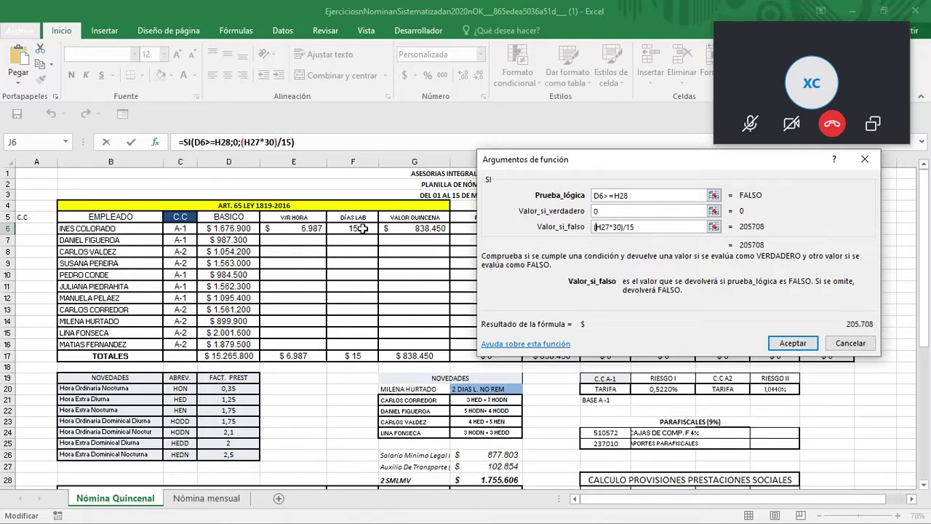
# Step: Change the value if false to (H27*15)/30 and accept the SI function in cell J6
pyautogui.press('End')
pyautogui.press('Left')
pyautogui.press('BackSpace')
pyautogui.press('BackSpace')
pyautogui.write('15')
pyautogui.press('End')
pyautogui.press('BackSpace')
pyautogui.press('BackSpace')
pyautogui.write('30')
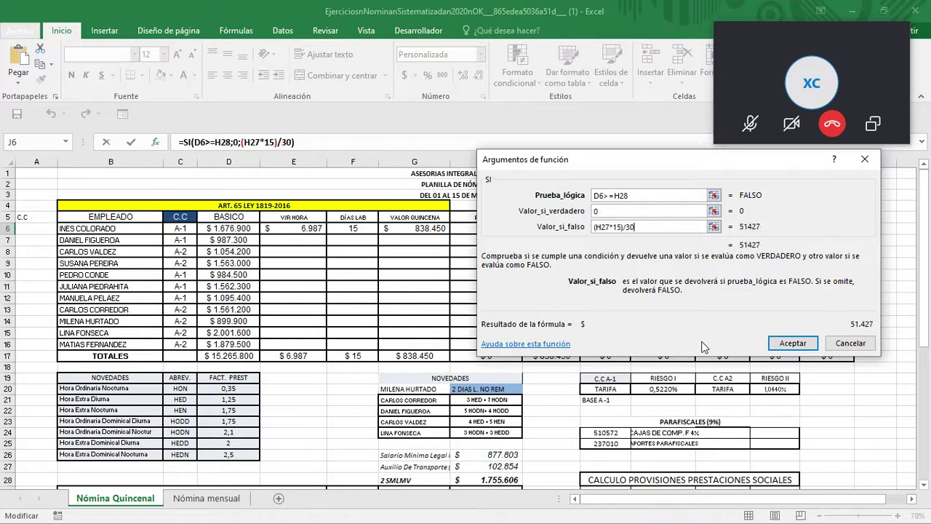
pyautogui.click(791, 344)
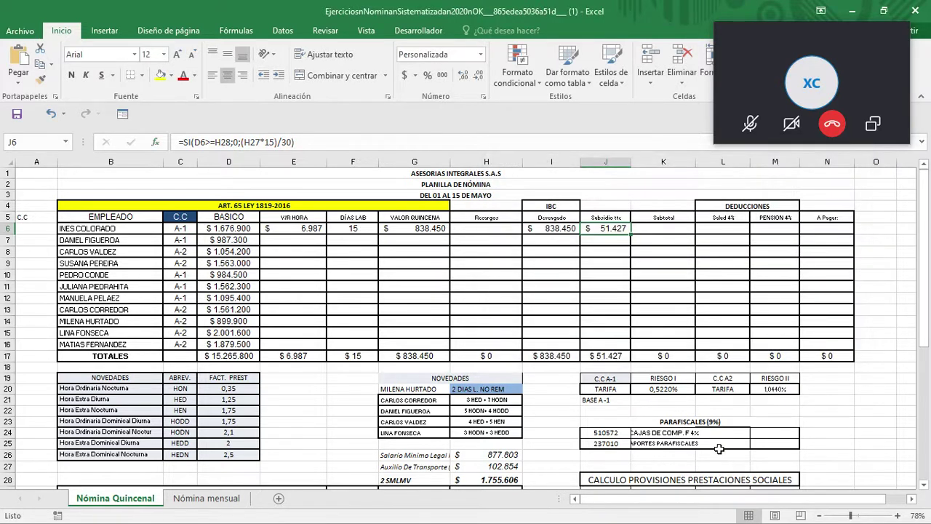
# Step: Calculate Subtotal in cell K6 with the formula =I6+J6
pyautogui.click(563, 522)
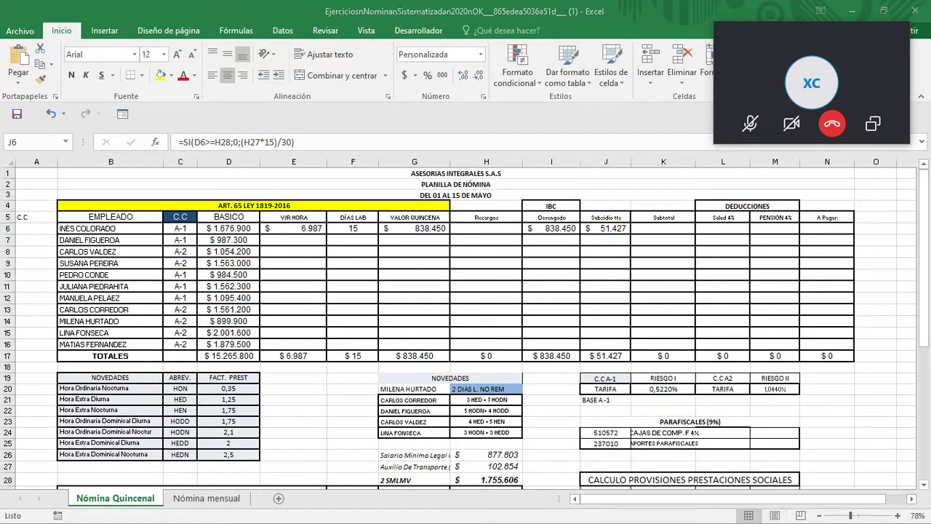
pyautogui.press('super')
pyautogui.click(686, 246)
pyautogui.click(672, 228)
pyautogui.write('=')
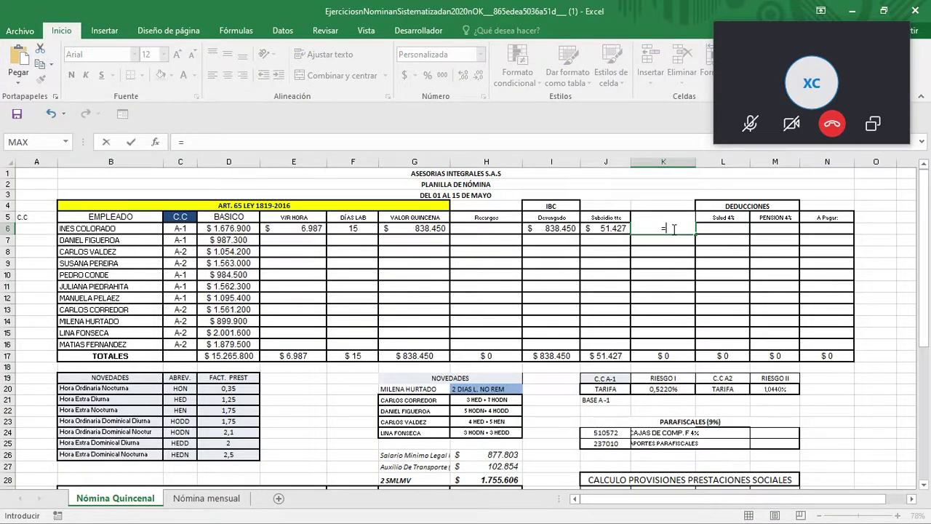
pyautogui.click(540, 226)
pyautogui.write('+')
pyautogui.click(596, 227)
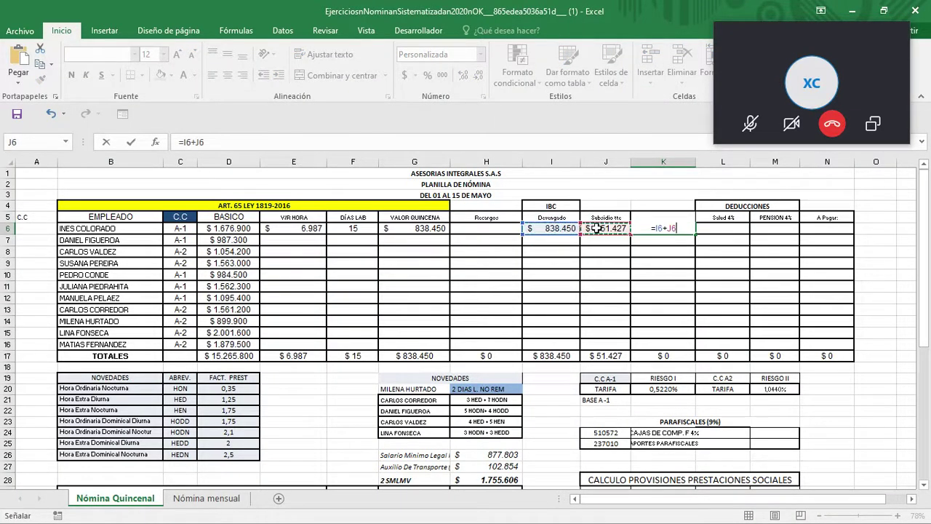
pyautogui.press('Tab')
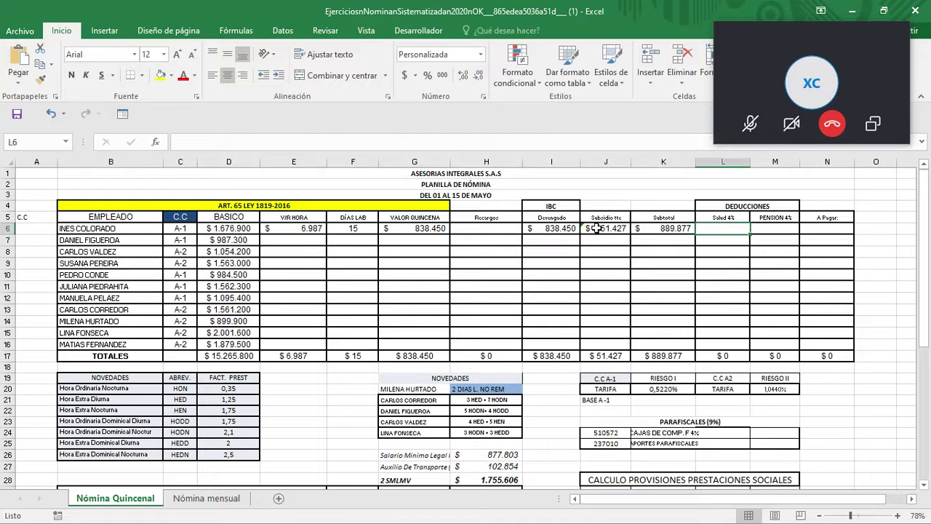
# Step: Calculate the Salud 4% deduction in cell L6 with the formula =I6*4% and recheck the formula
pyautogui.write('=')
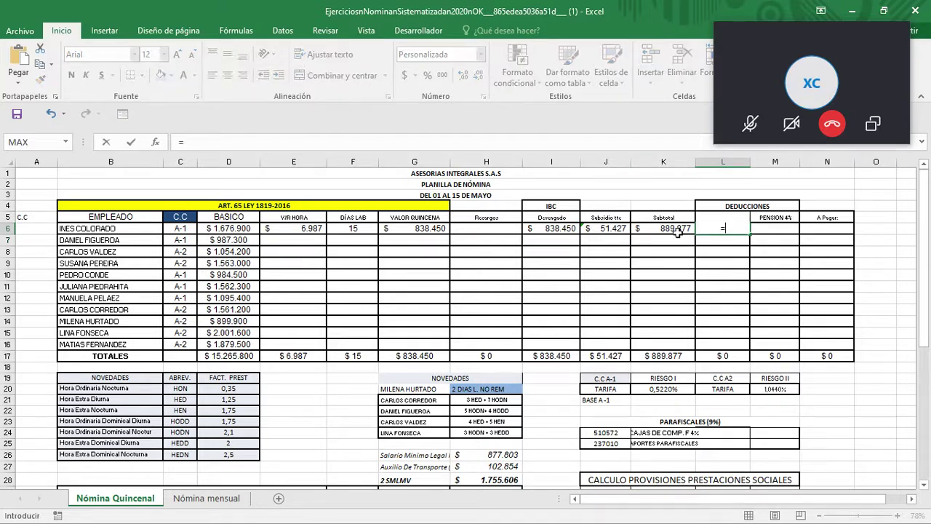
pyautogui.click(562, 229)
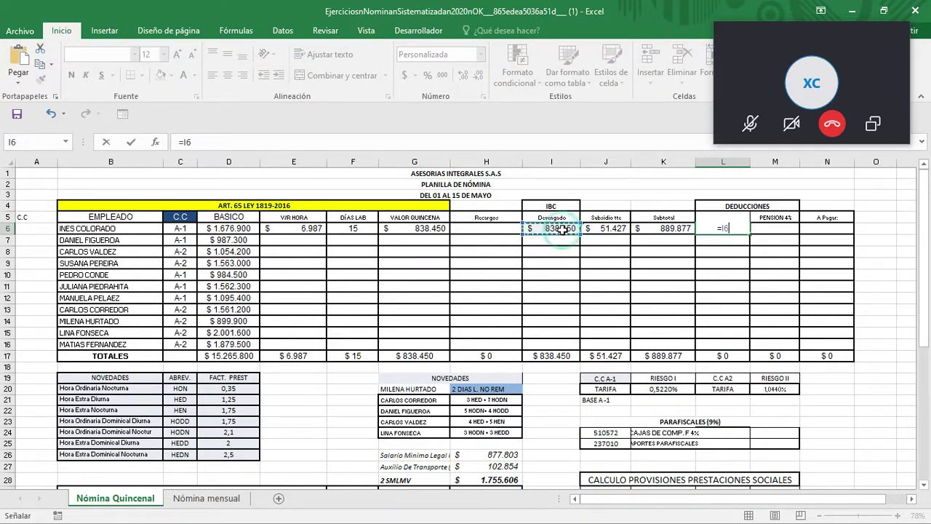
pyautogui.write('*4')
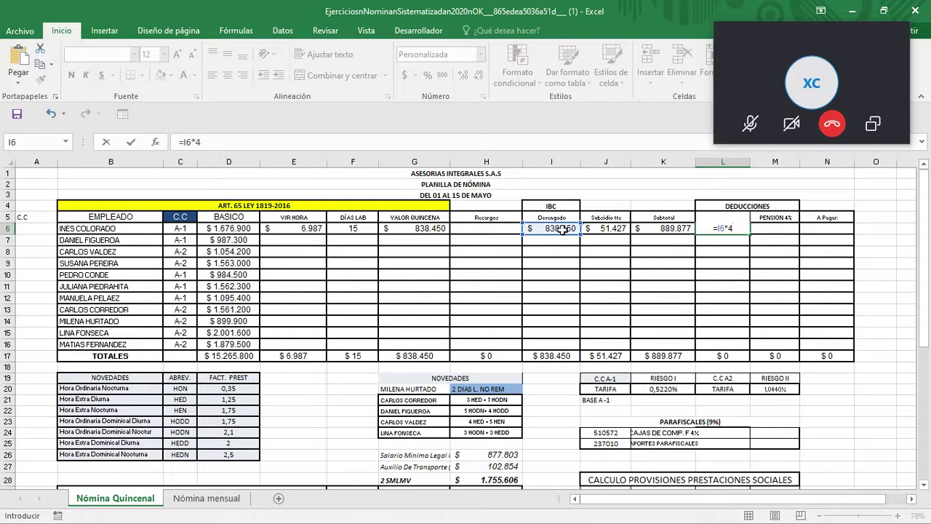
pyautogui.write('%')
pyautogui.press('Return')
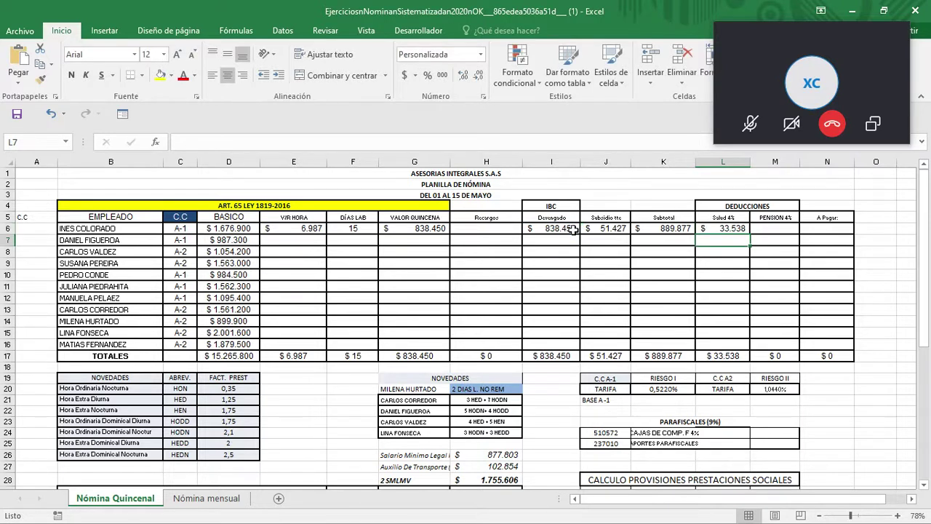
pyautogui.click(726, 231)
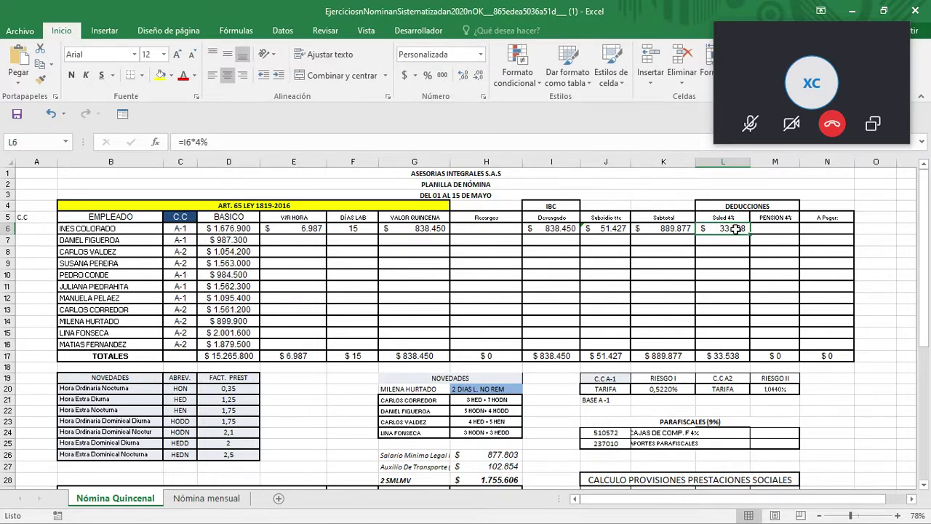
pyautogui.click(194, 142)
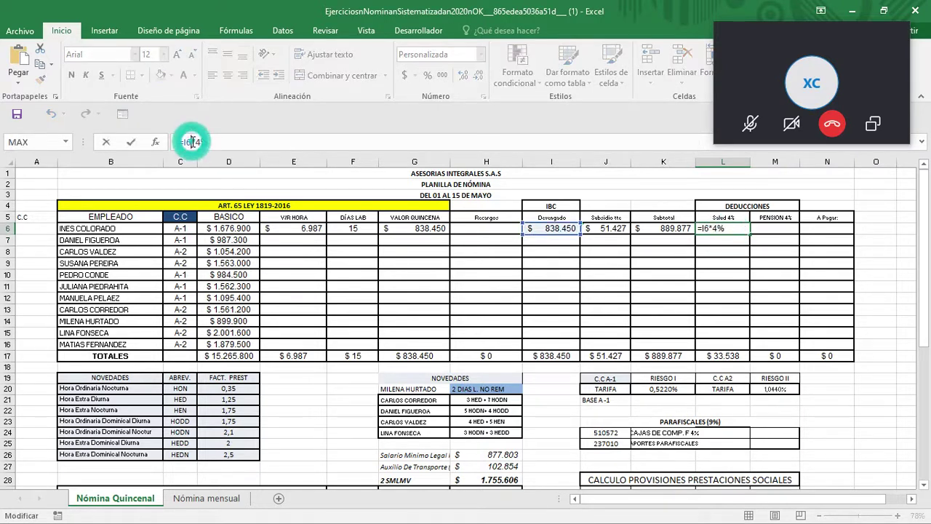
pyautogui.press('Return')
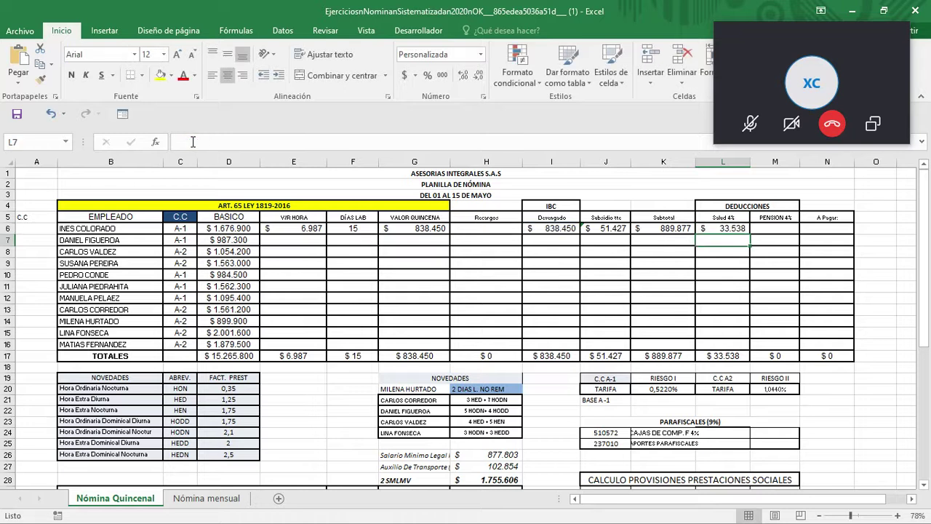
# Step: Copy the Salud 4% deduction into PENSION 4% cell M6 and calculate A Pagar in cell N6 with the formula =K6-L6-M6
pyautogui.click(726, 226)
pyautogui.moveTo(750, 234); pyautogui.dragTo(833, 232)
pyautogui.click(832, 232)
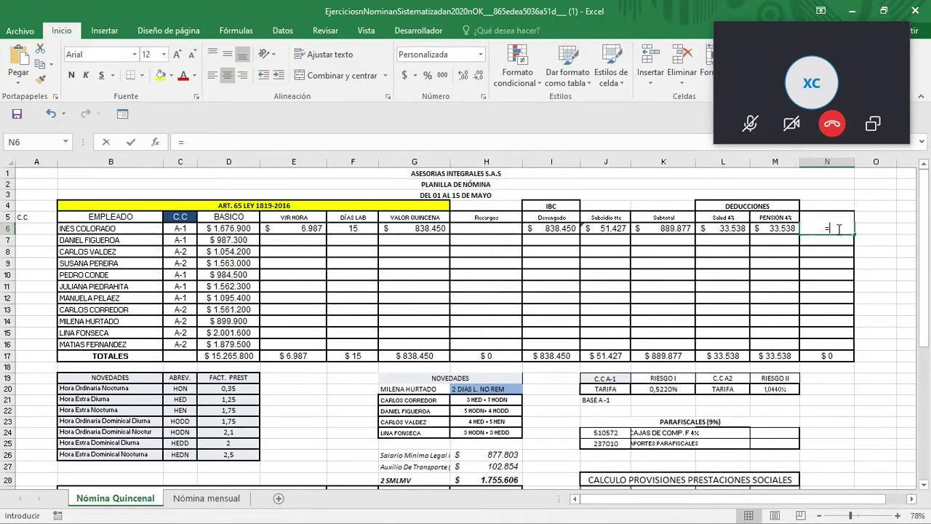
pyautogui.write('=')
pyautogui.click(669, 226)
pyautogui.write('-')
pyautogui.click(710, 229)
pyautogui.write('-')
pyautogui.click(765, 231)
pyautogui.press('Return')
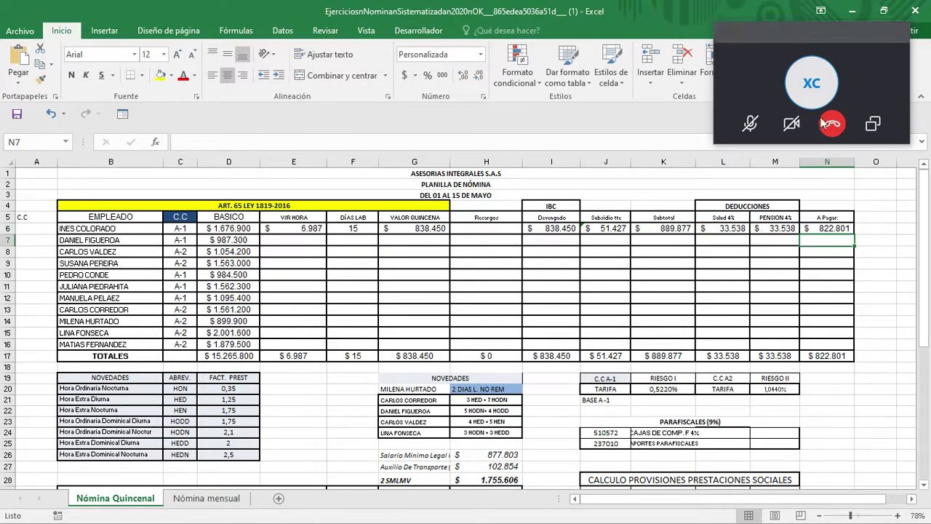
# Step: Switch from Excel to the Skype class call showing the shared payroll workbook
pyautogui.press('super')
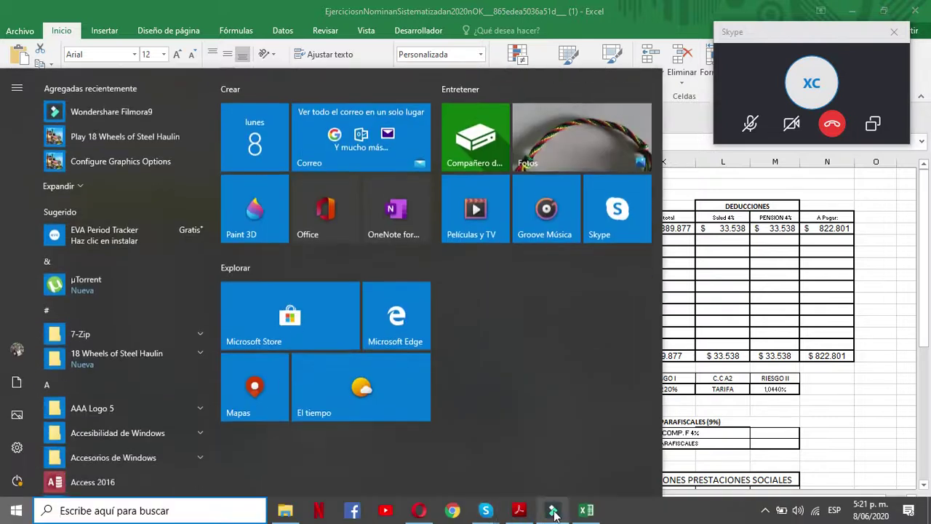
pyautogui.click(590, 513)
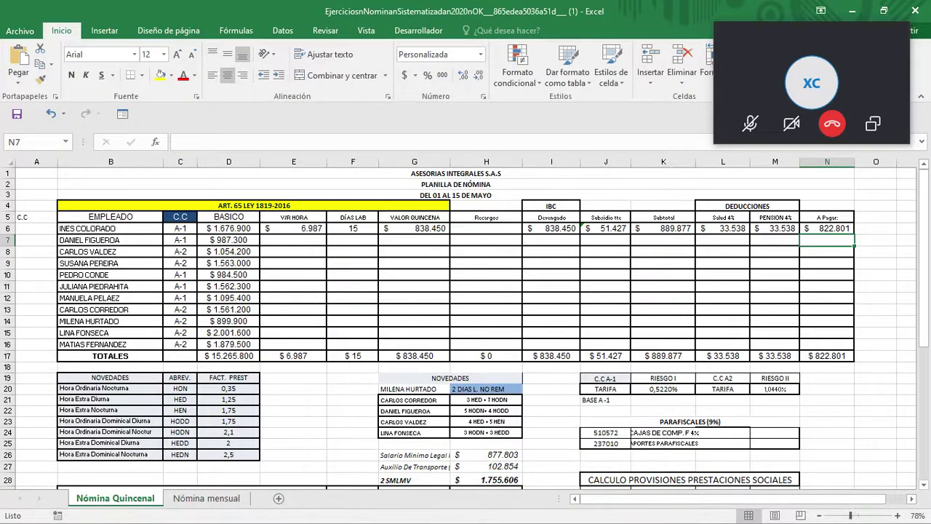
pyautogui.press('super')
pyautogui.moveTo(482, 507)
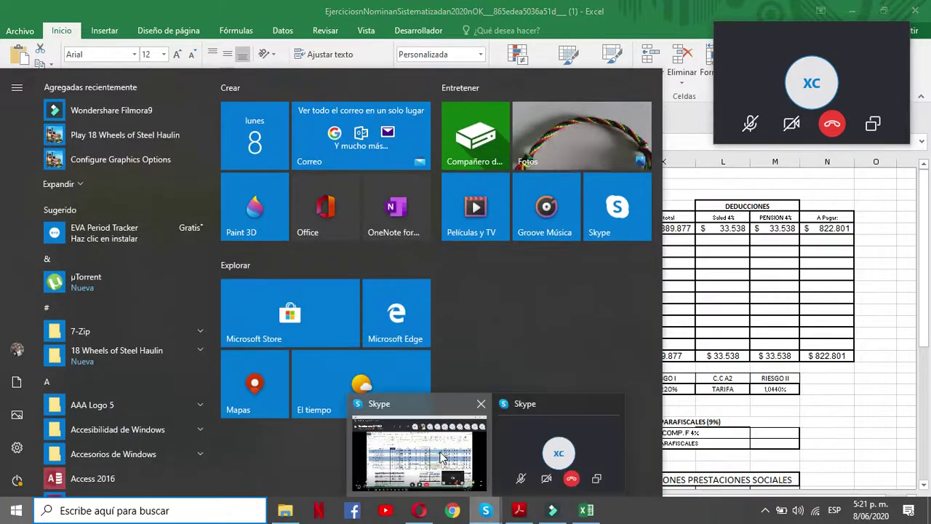
pyautogui.click(440, 457)
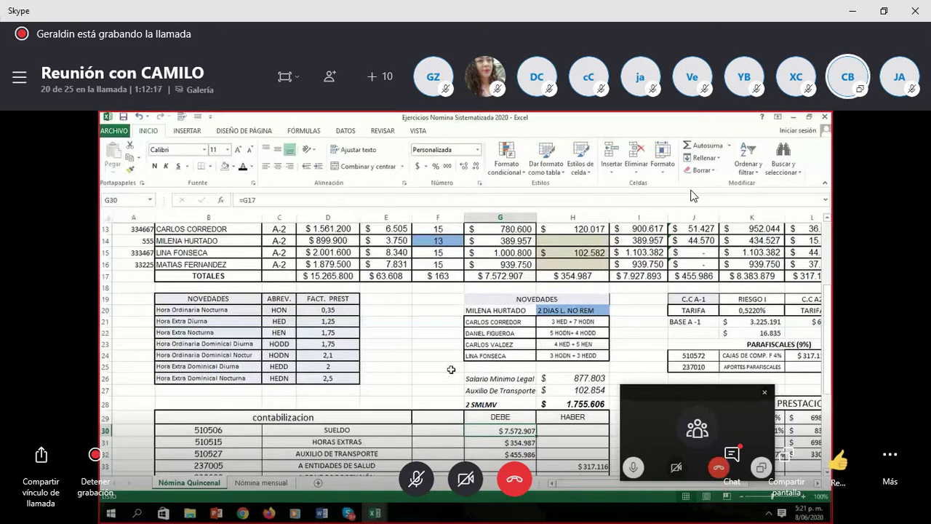
# Step: Examine the formulas of the contabilizacion entries in the shared workbook, from SUELDO through BANCOS
pyautogui.press('Left')
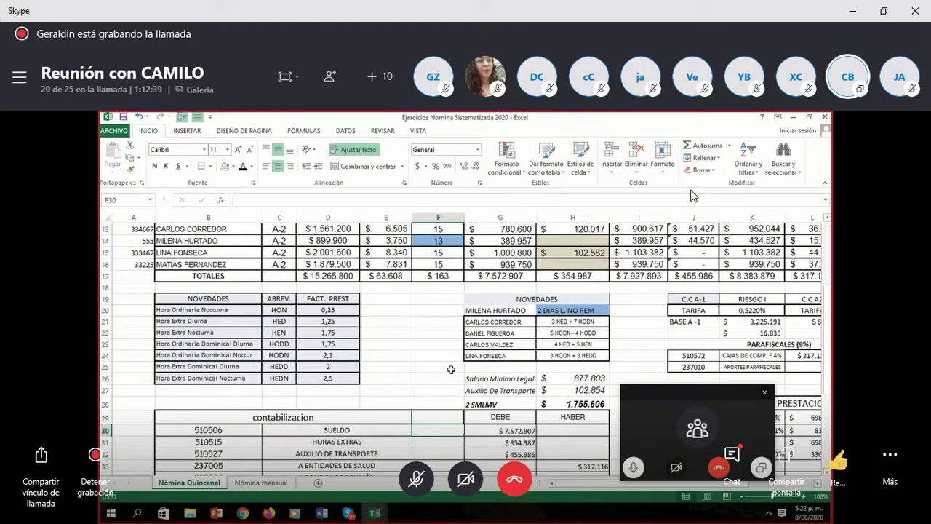
pyautogui.press('Down')
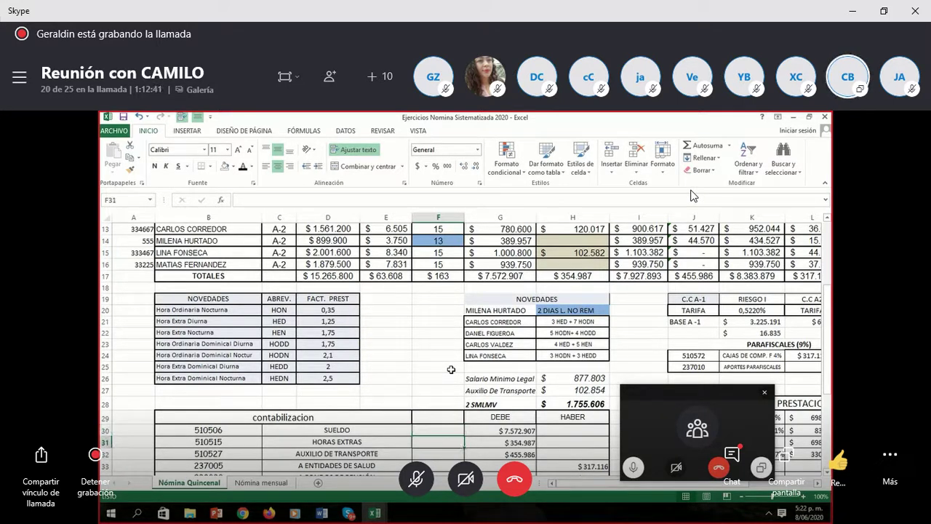
pyautogui.press('Right')
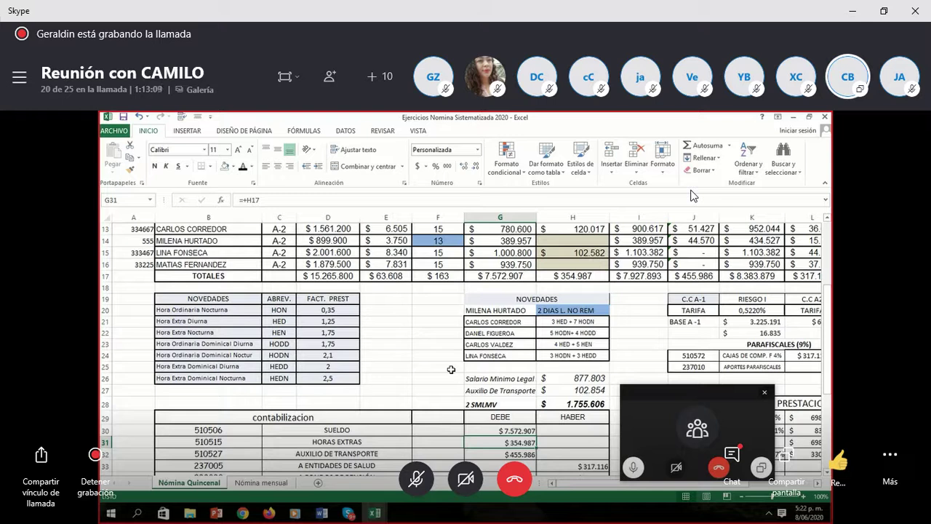
pyautogui.press('Down')
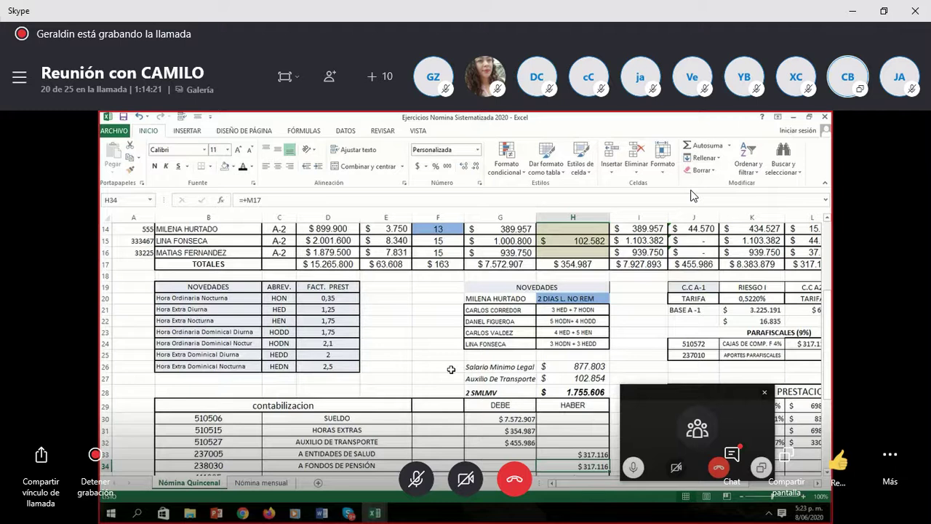
pyautogui.press('Down')
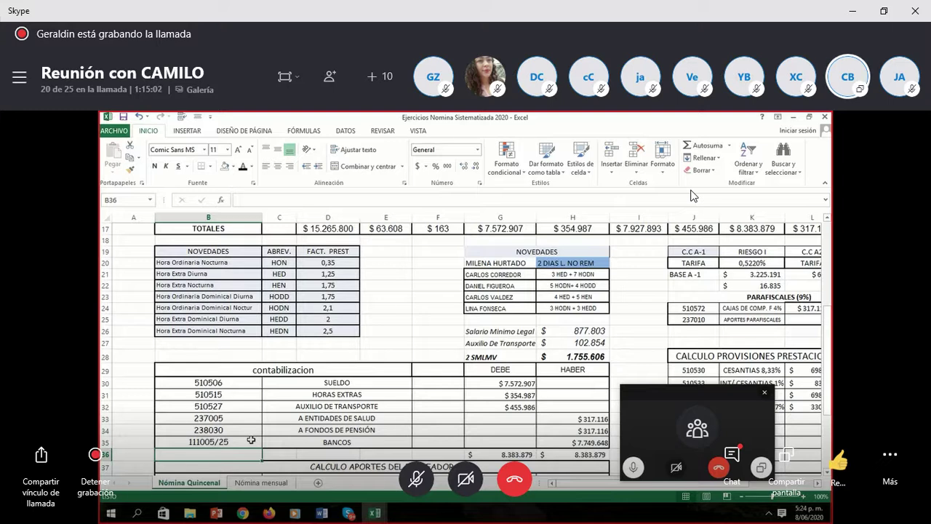
pyautogui.rightClick(557, 393)
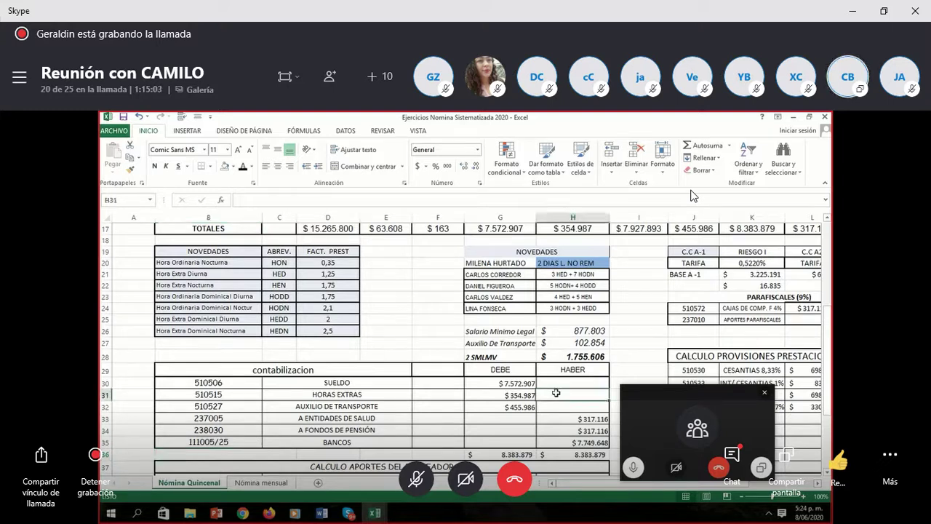
pyautogui.press('Escape')
pyautogui.click(456, 443)
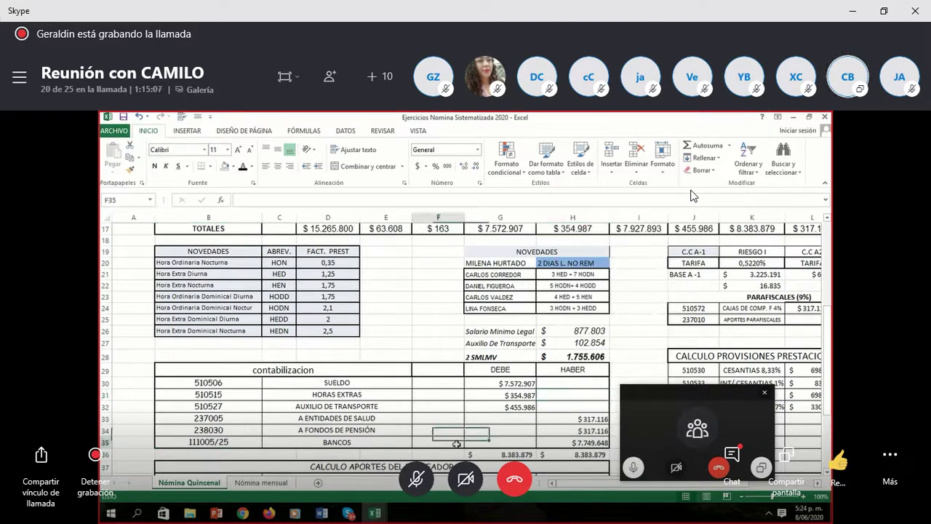
pyautogui.press('Right')
pyautogui.press('Right')
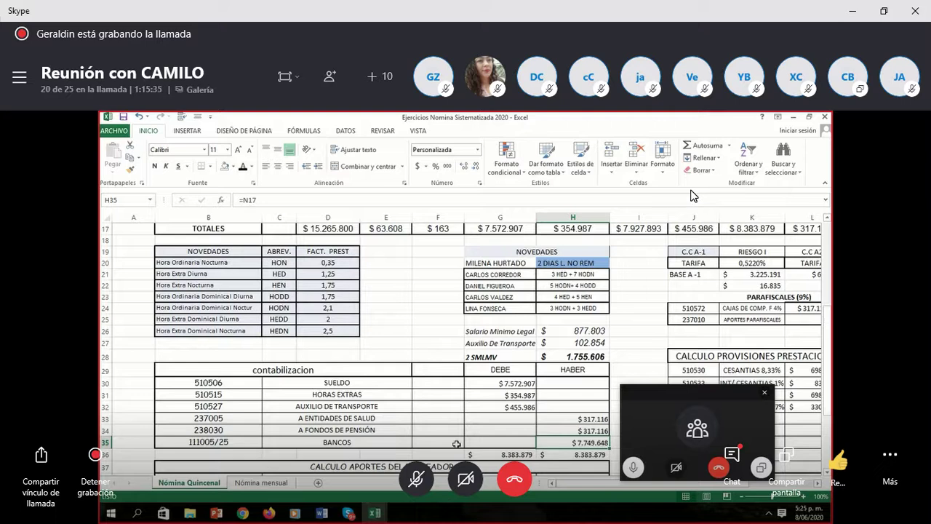
# Step: Paste the copied screenshot as a picture at cell A47, below the employer contribution tables, and deselect it
pyautogui.click(456, 444)
pyautogui.press('Down')
pyautogui.press('Down')
pyautogui.press('Down')
pyautogui.press('Down')
pyautogui.press('Down')
pyautogui.press('Down')
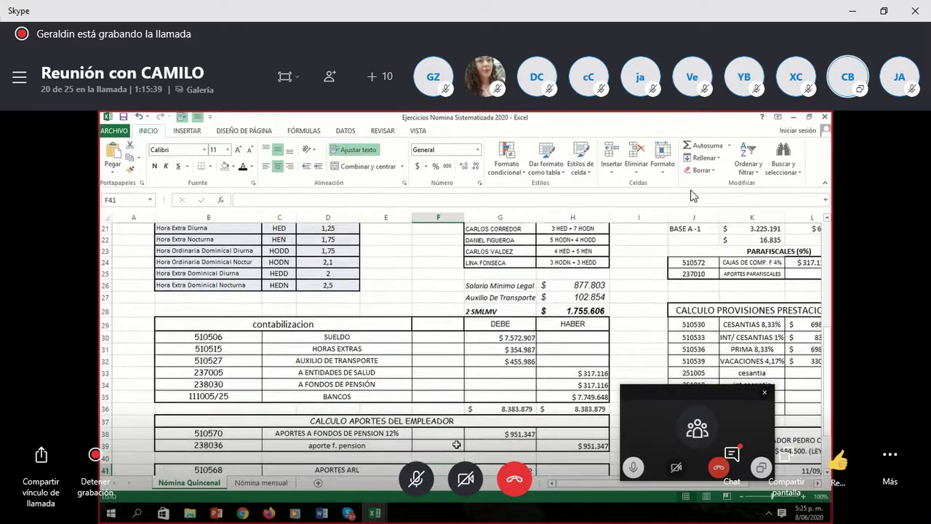
pyautogui.scroll(-4, 456, 444)
pyautogui.click(148, 382)
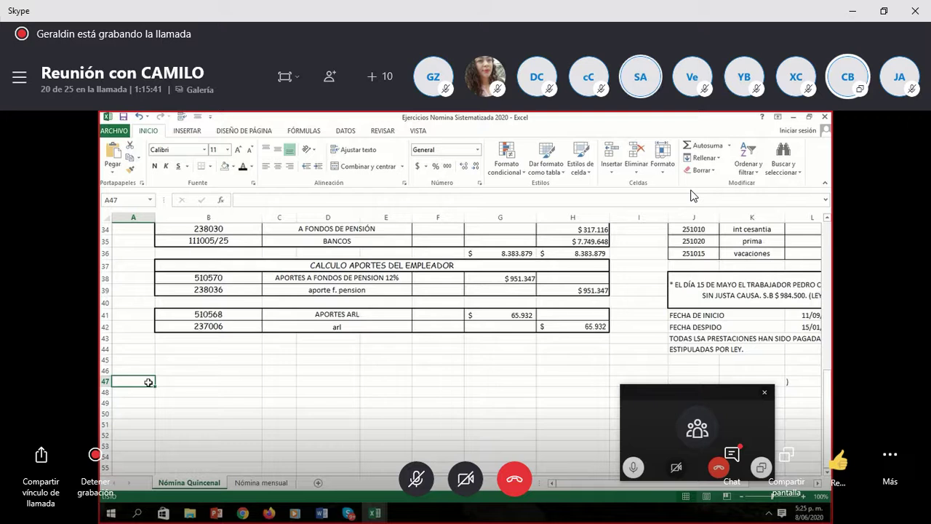
pyautogui.rightClick(147, 382)
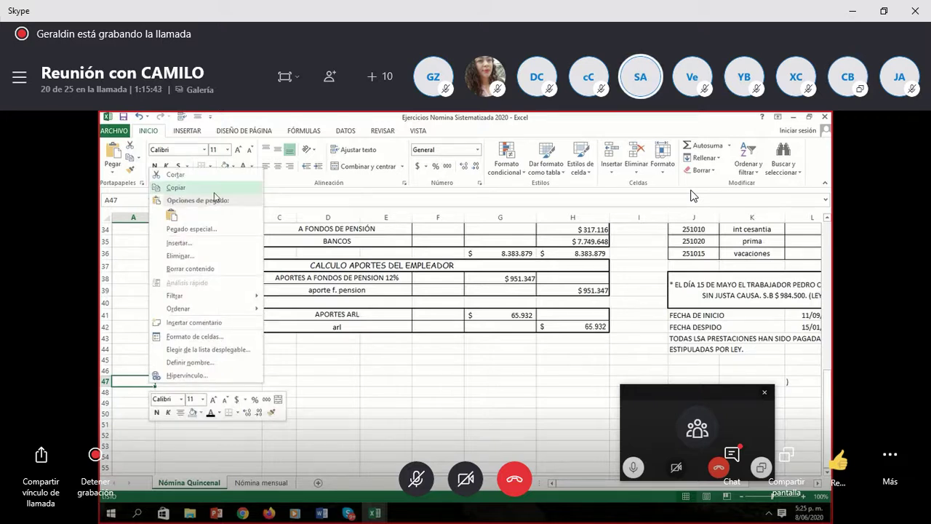
pyautogui.click(172, 216)
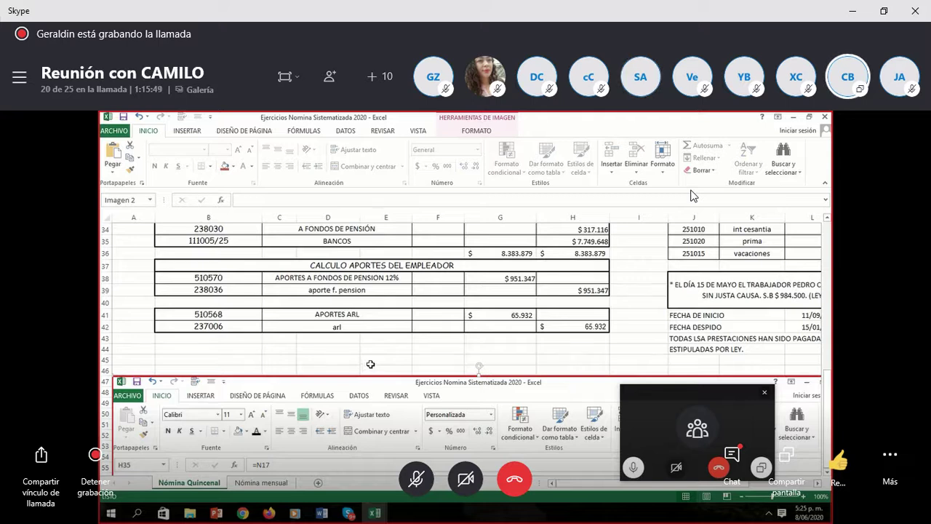
pyautogui.click(367, 365)
pyautogui.click(721, 269)
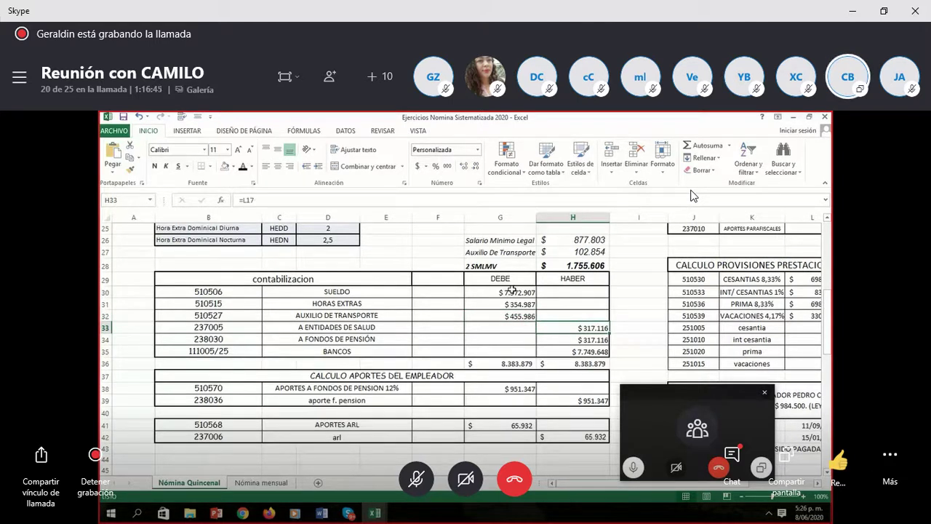
# Step: Review the formulas for the pension fund and BANCOS credits, the DEBE total and the employer's 12% pension contribution, dismissing the battery warning
pyautogui.press('Down')
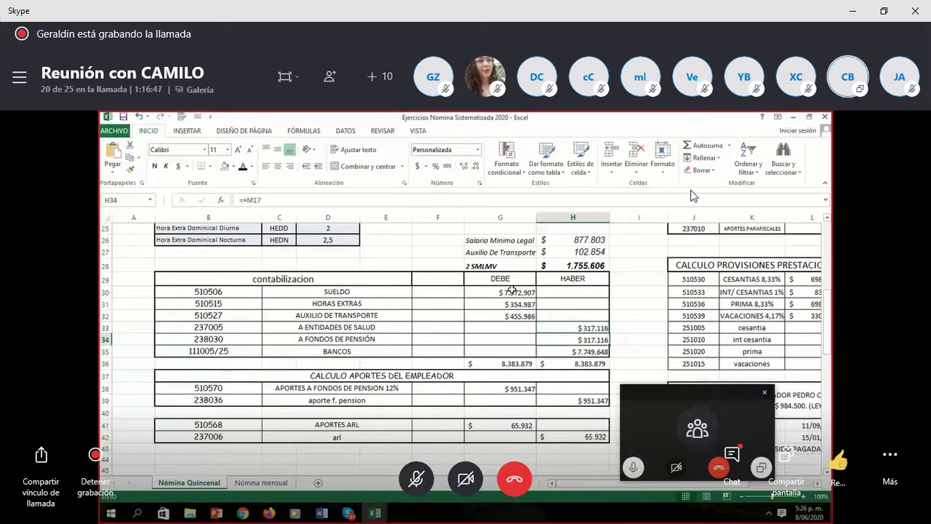
pyautogui.press('Down')
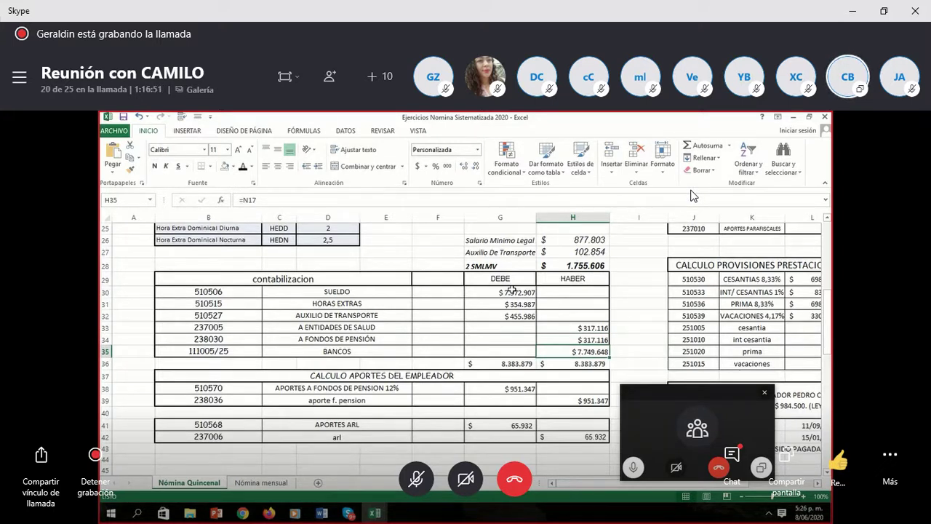
pyautogui.press('Down')
pyautogui.press('Left')
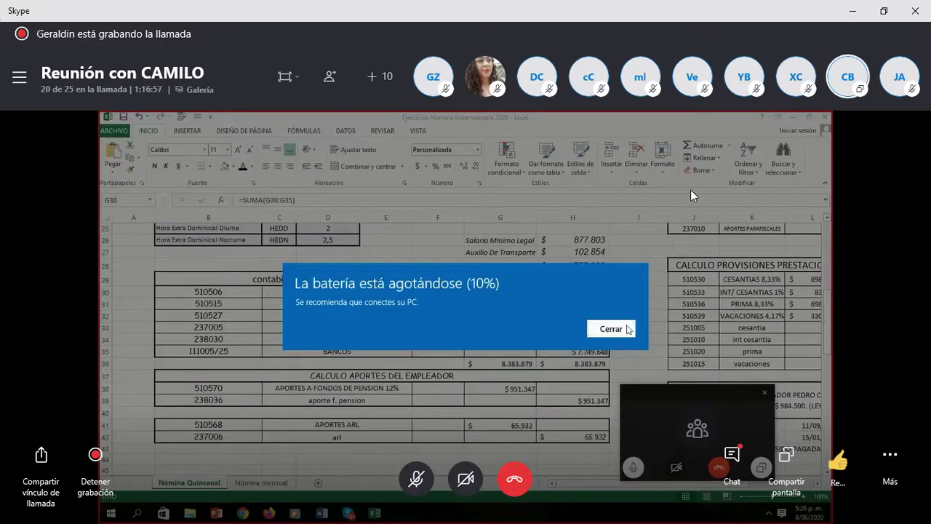
pyautogui.click(624, 328)
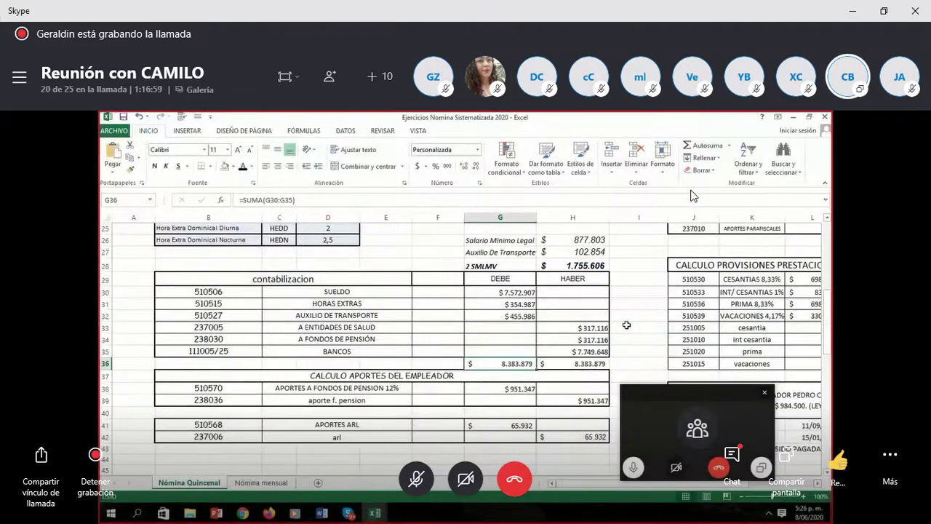
pyautogui.press('Down')
pyautogui.press('Down')
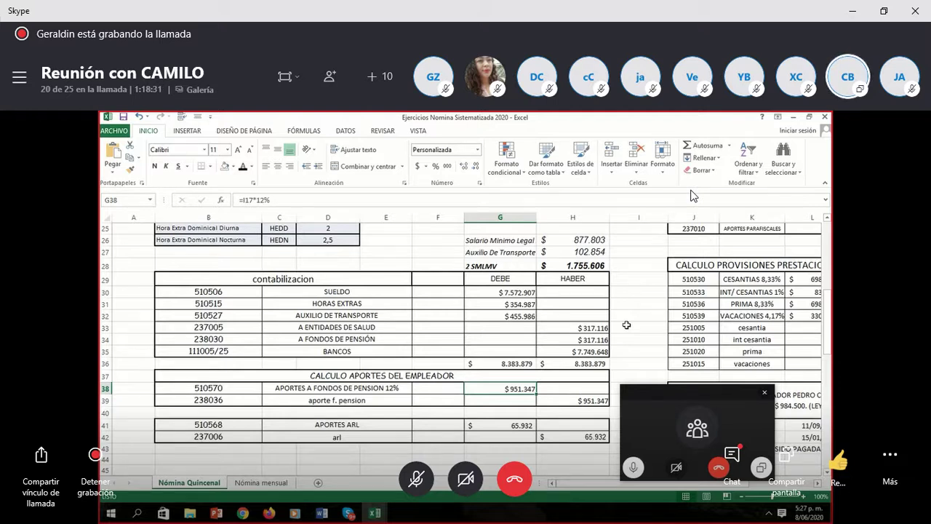
pyautogui.press('Down')
pyautogui.press('Down')
pyautogui.press('Down')
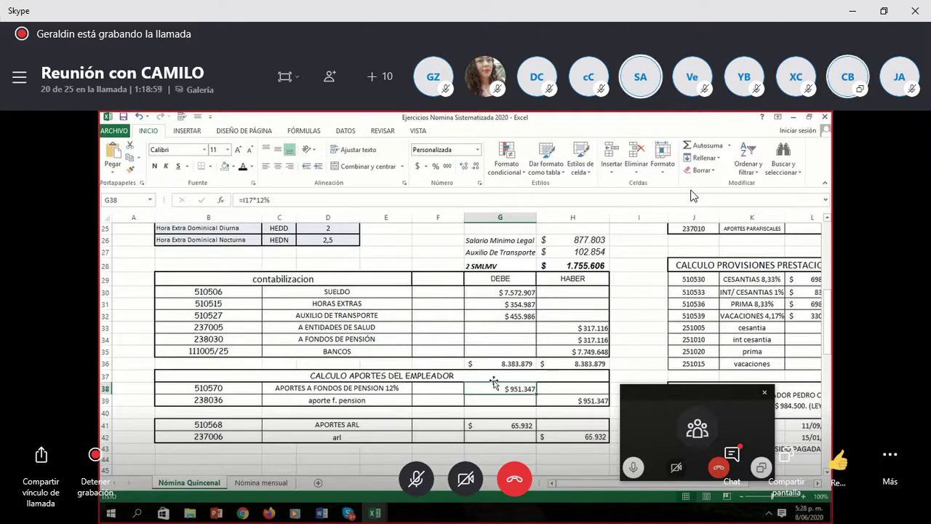
pyautogui.press('Return')
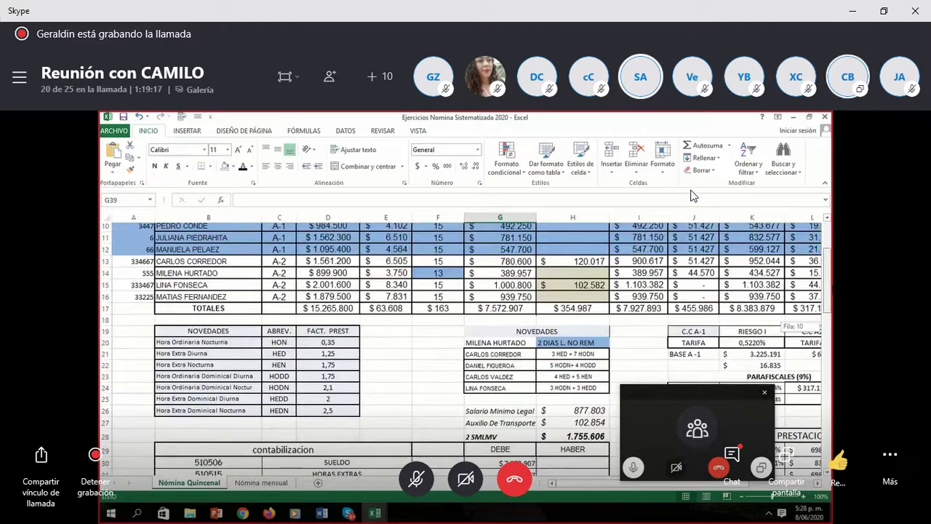
# Step: Move the floating call window clear of the risk tables and examine the BASE A-1 and RIESGO I formulas in cells K21 and K22
pyautogui.moveTo(646, 388); pyautogui.dragTo(197, 307)
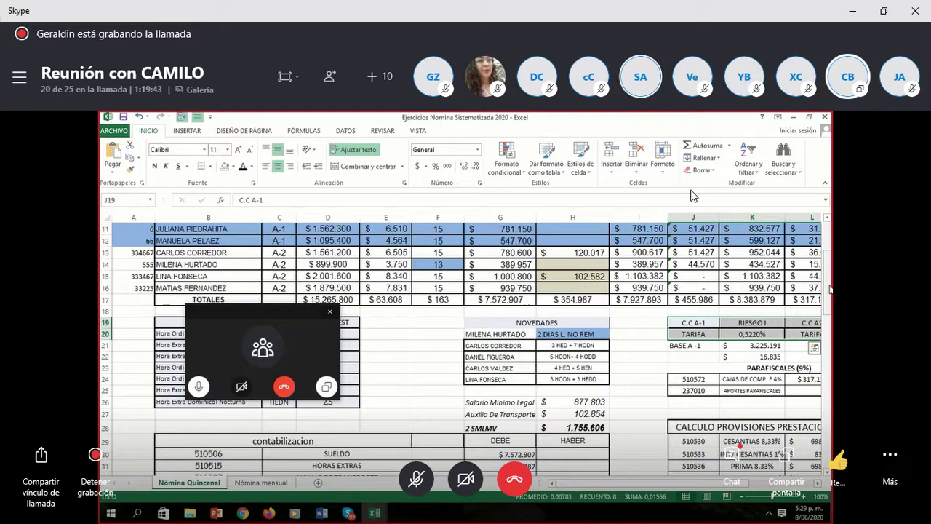
pyautogui.moveTo(248, 308); pyautogui.dragTo(282, 411)
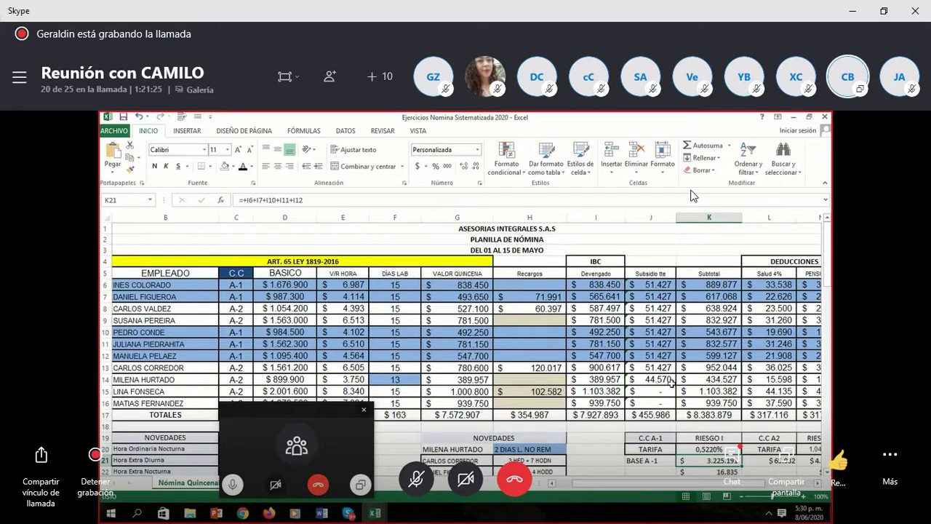
pyautogui.press('Down')
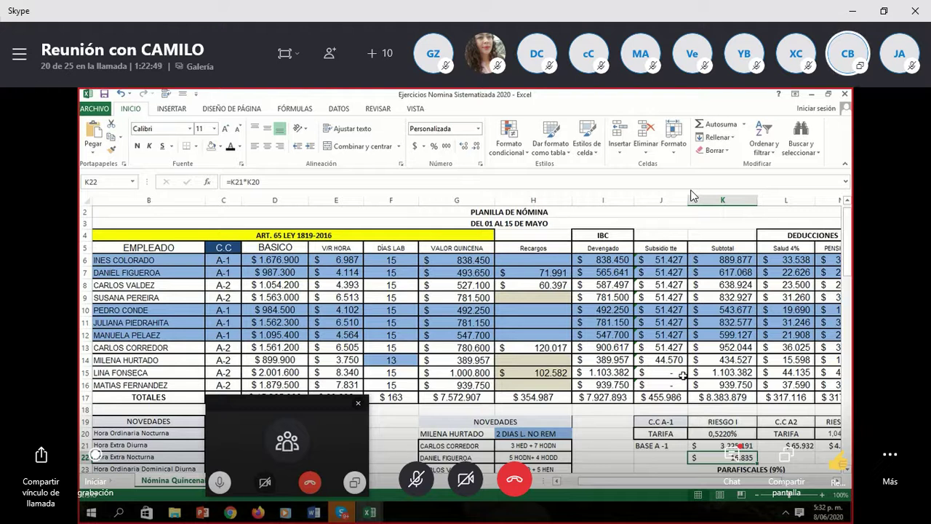
# Step: Return to the payroll workbook in Excel and check the V/R HORA formula in cell E6
pyautogui.click(854, 11)
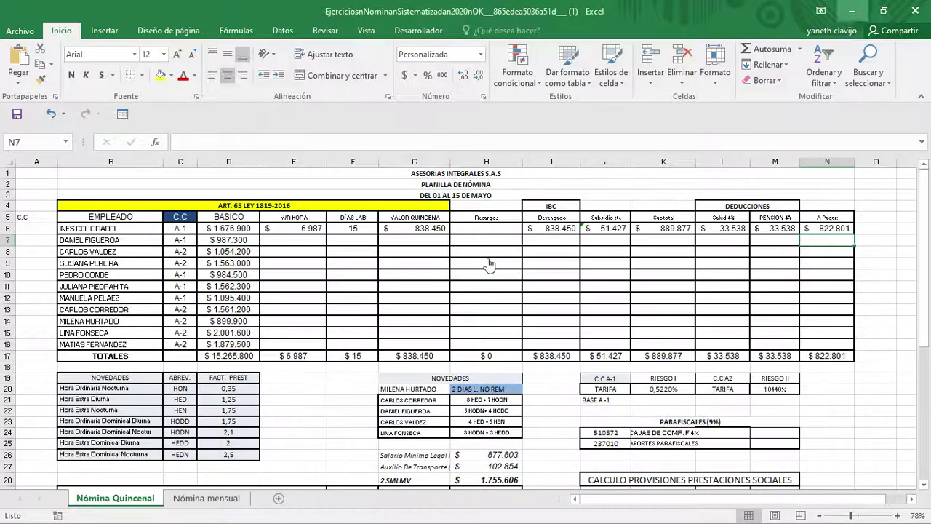
pyautogui.click(300, 230)
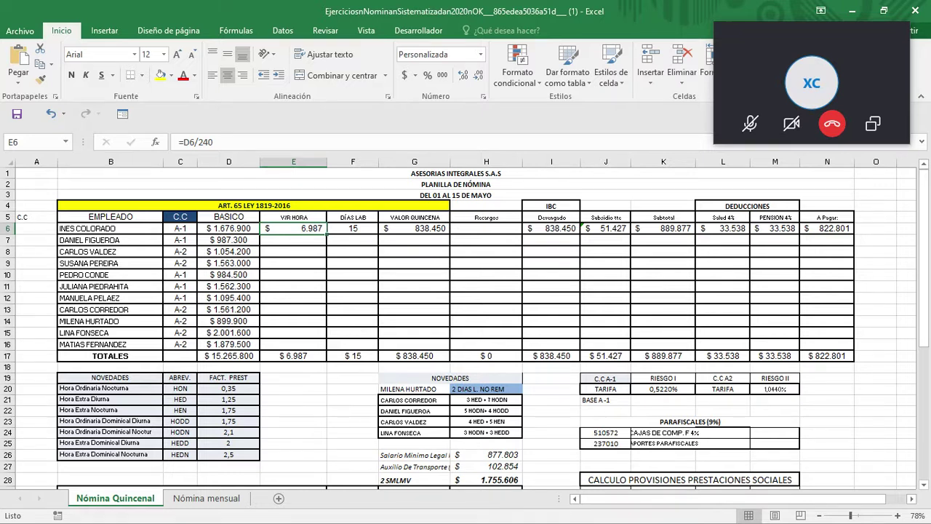
pyautogui.press('super')
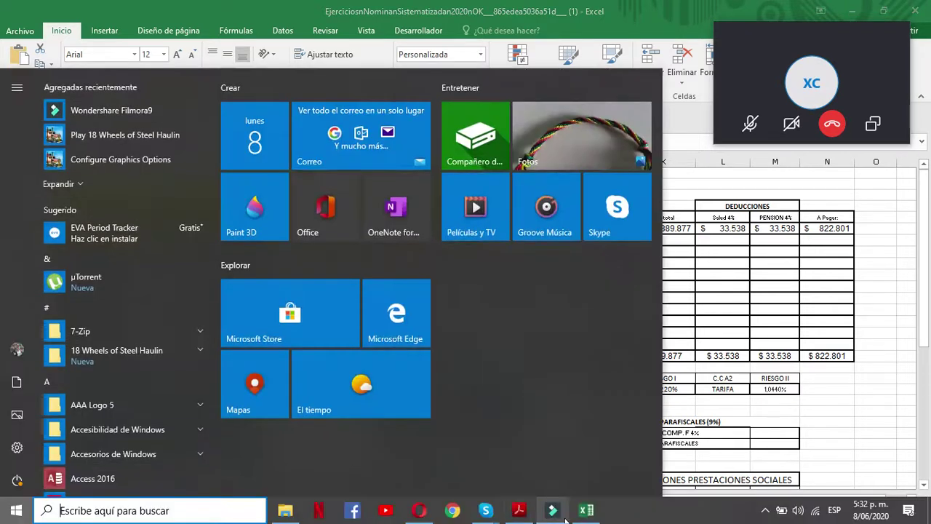
pyautogui.click(588, 511)
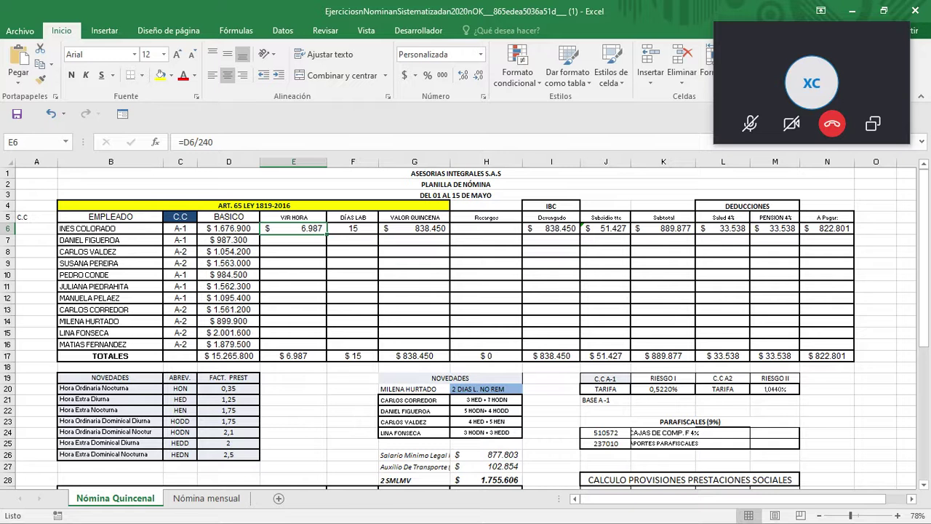
# Step: Switch back to the Skype class call to continue following the shared payroll sheet
pyautogui.press('super')
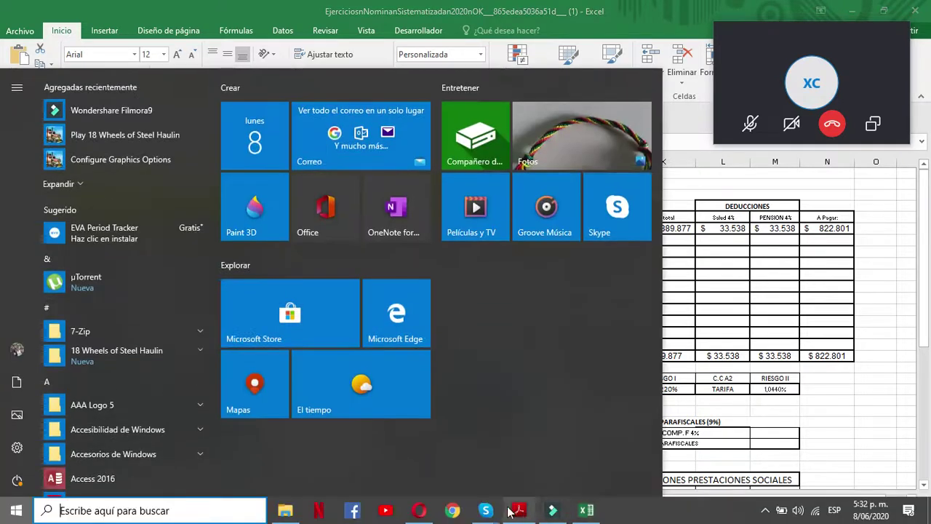
pyautogui.click(485, 513)
pyautogui.click(422, 465)
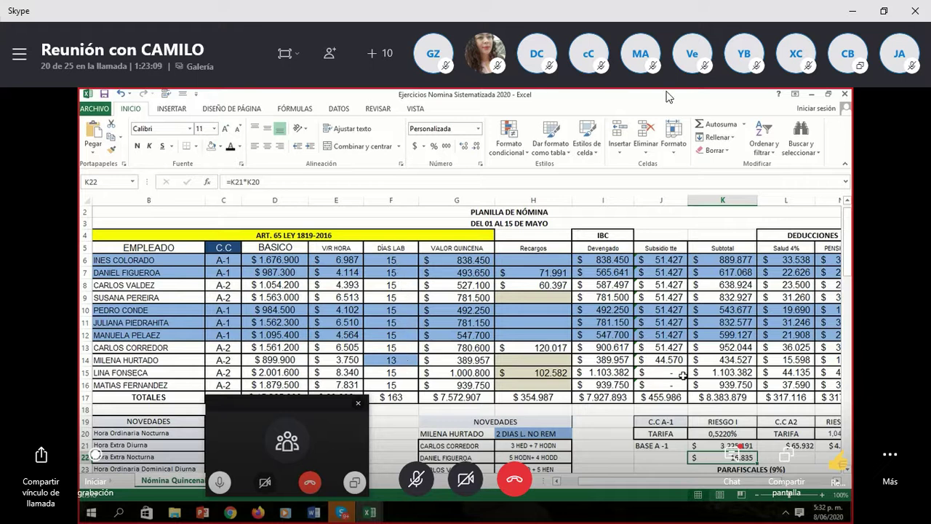
# Step: Return to the payroll workbook in Excel and enter 13 as the DÍAS LAB value in cell F14
pyautogui.click(853, 11)
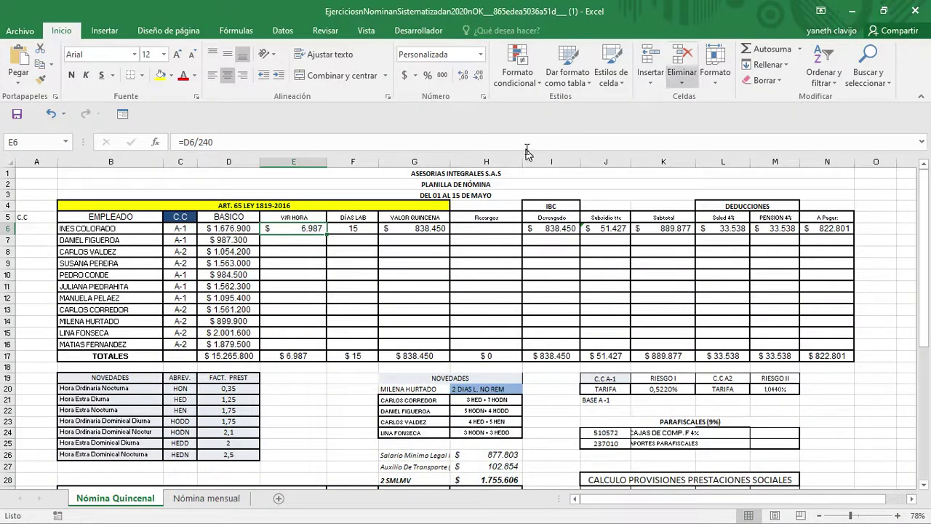
pyautogui.click(346, 321)
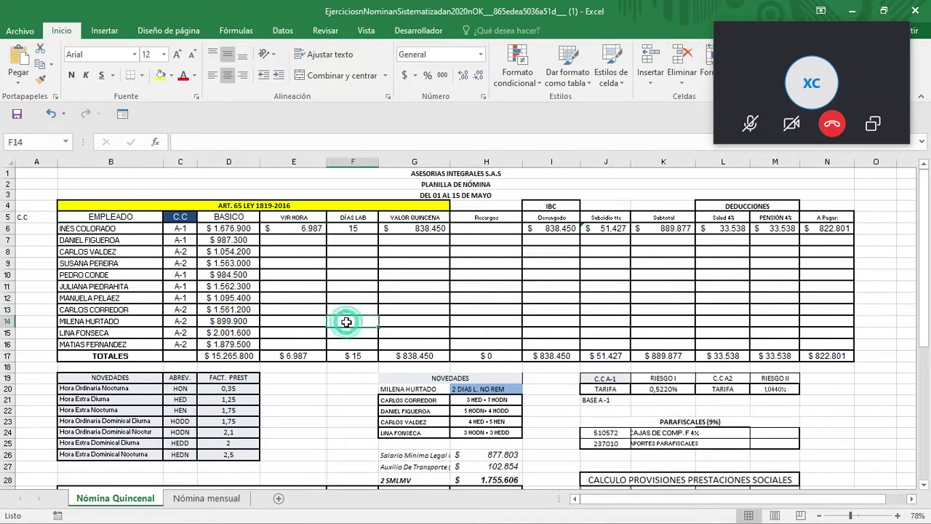
pyautogui.write('13')
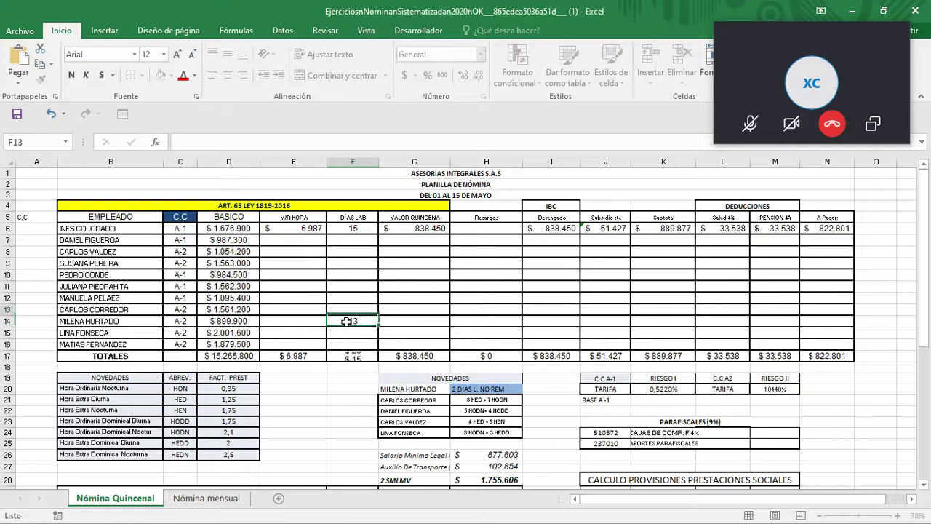
pyautogui.press('Up')
# Step: Copy the 15 days worked from F6 down through F13 and enter 15 in cells F15 and F16
pyautogui.click(371, 227)
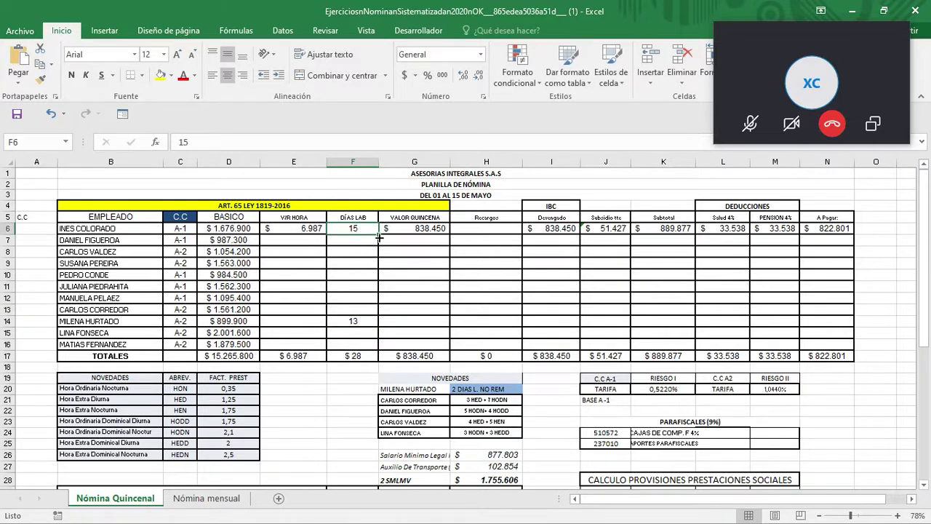
pyautogui.moveTo(378, 233); pyautogui.dragTo(380, 310)
pyautogui.click(367, 332)
pyautogui.write('15')
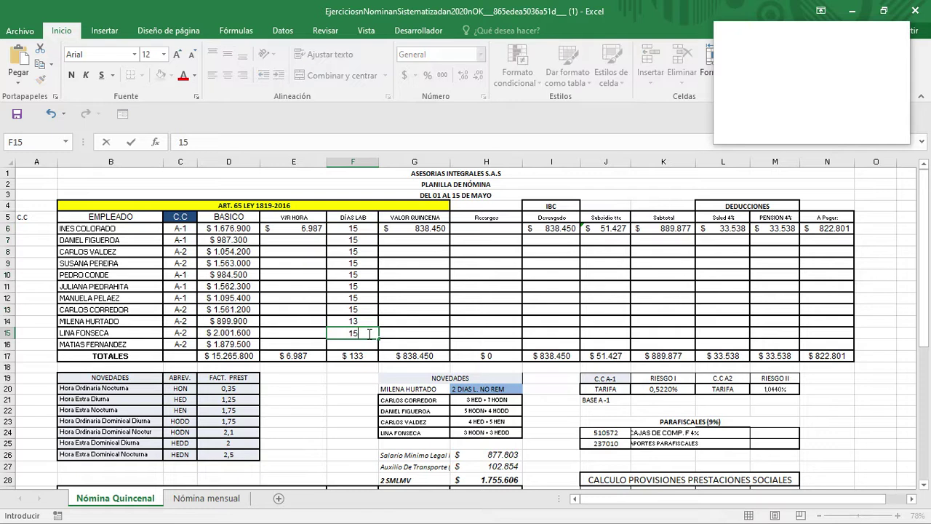
pyautogui.press('Return')
pyautogui.write('15')
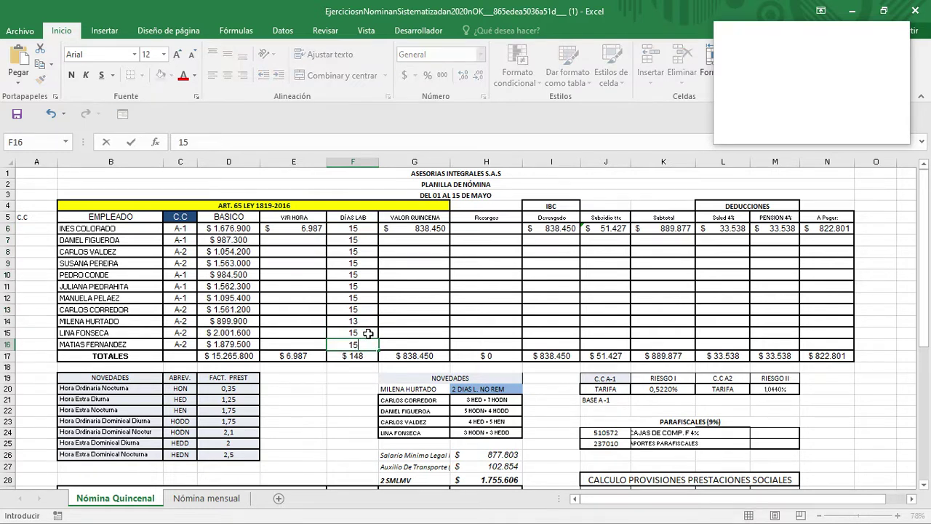
pyautogui.click(302, 318)
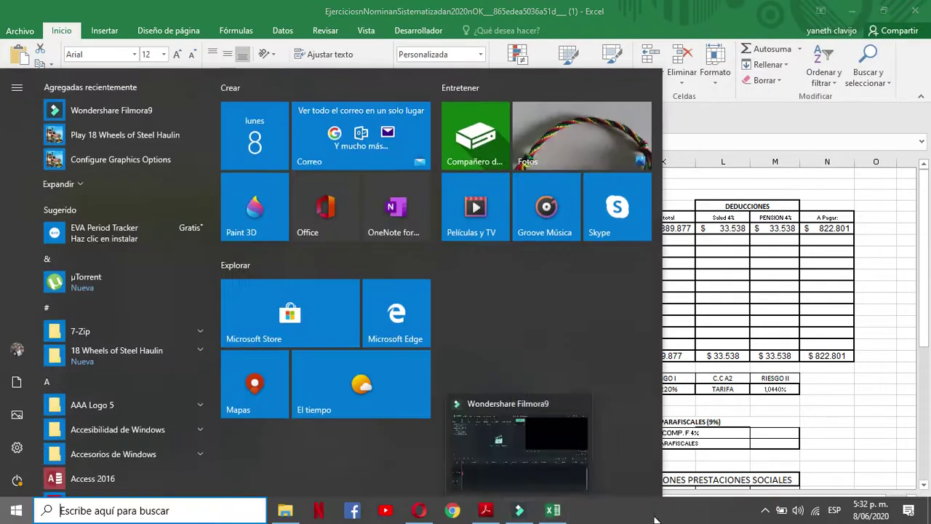
# Step: Open the background screen recorder and return to the Skype class call, closing the hidden system icons
pyautogui.click(765, 511)
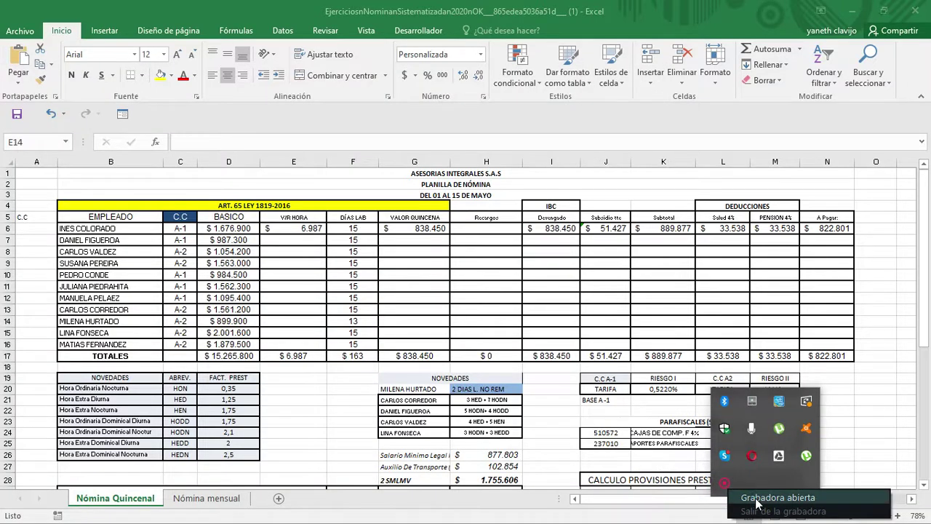
pyautogui.click(726, 486)
pyautogui.click(747, 482)
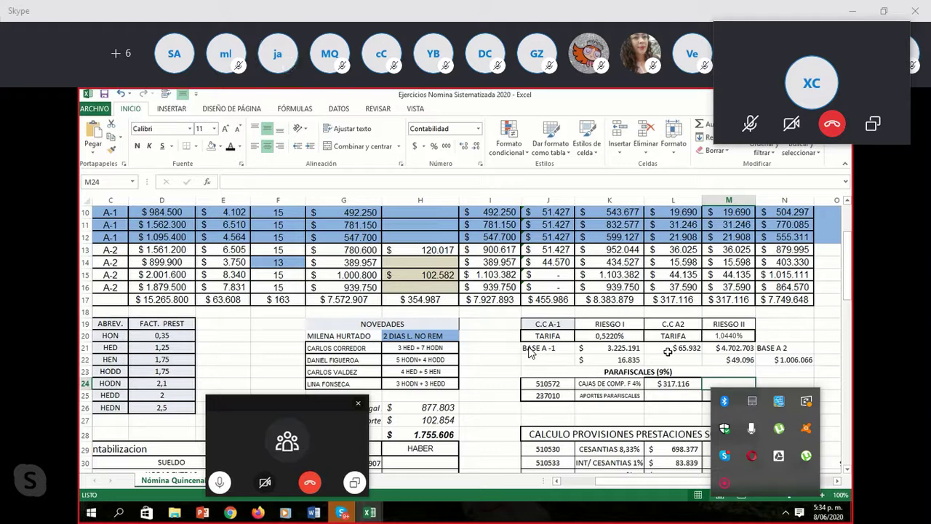
pyautogui.click(529, 348)
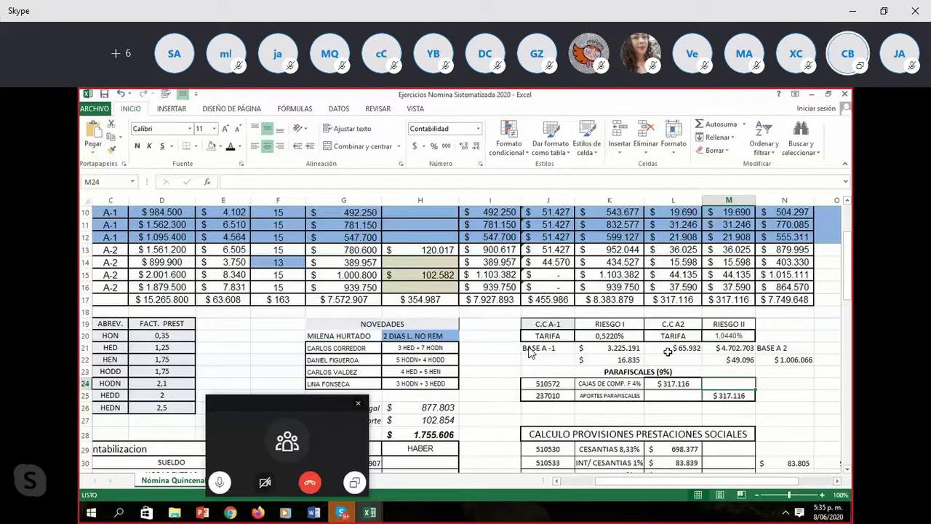
# Step: Examine the PARAFISCALES entries, checking the APORTES PARAFISCALES formula in M25 and the CAJAS DE COMP. formula in L24
pyautogui.press('Down')
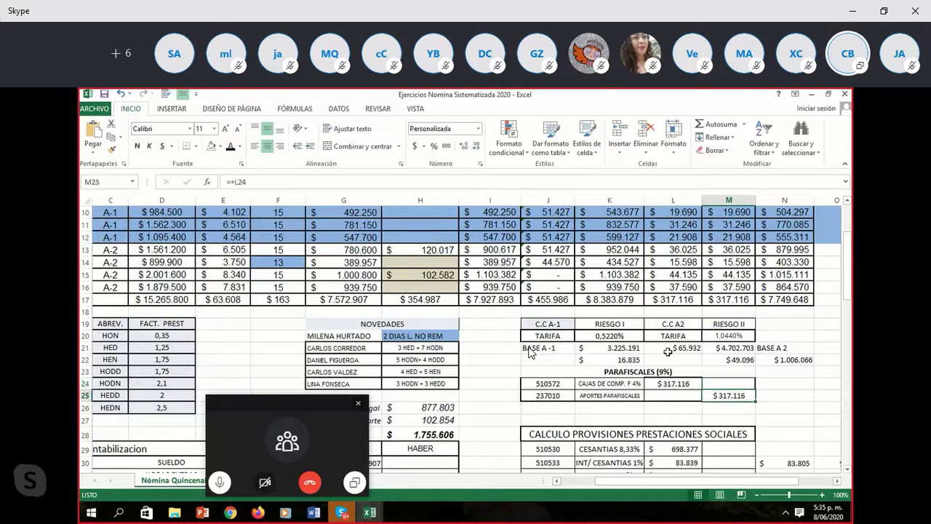
pyautogui.press('Left')
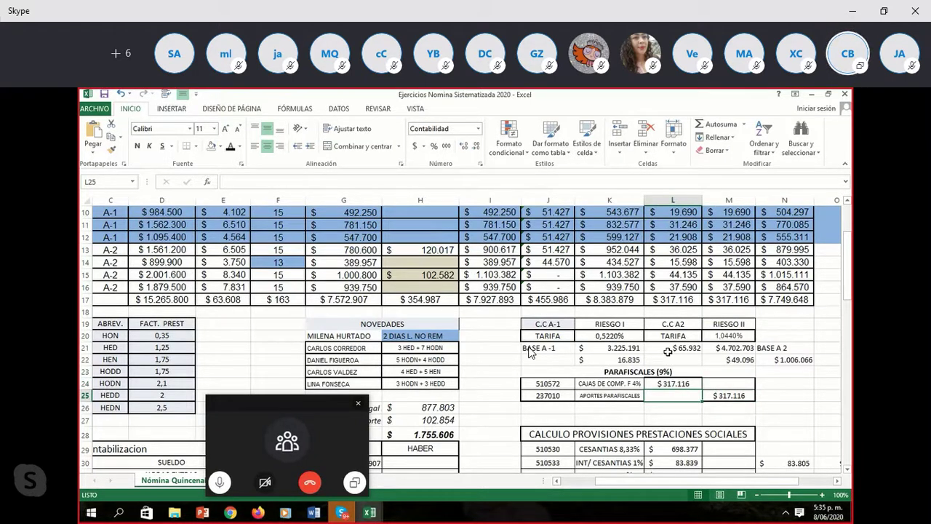
pyautogui.moveTo(667, 352); pyautogui.dragTo(688, 382)
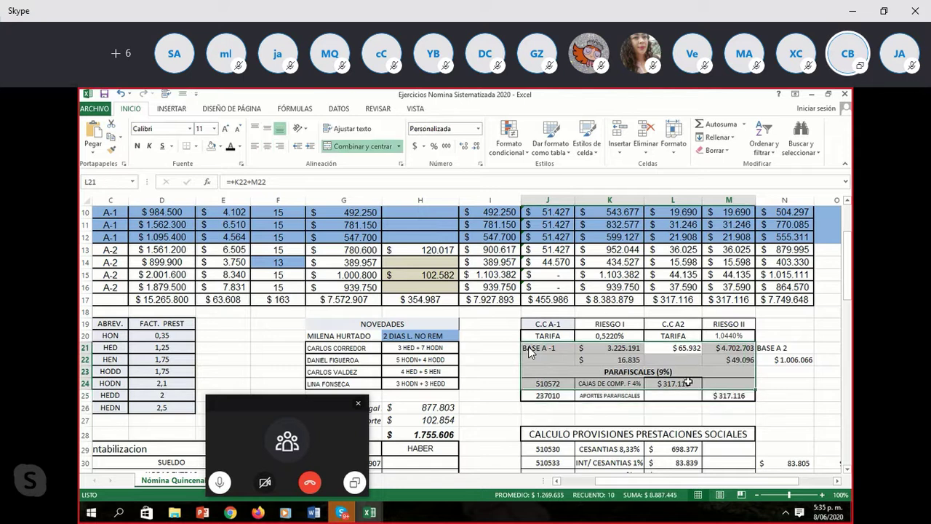
pyautogui.click(688, 382)
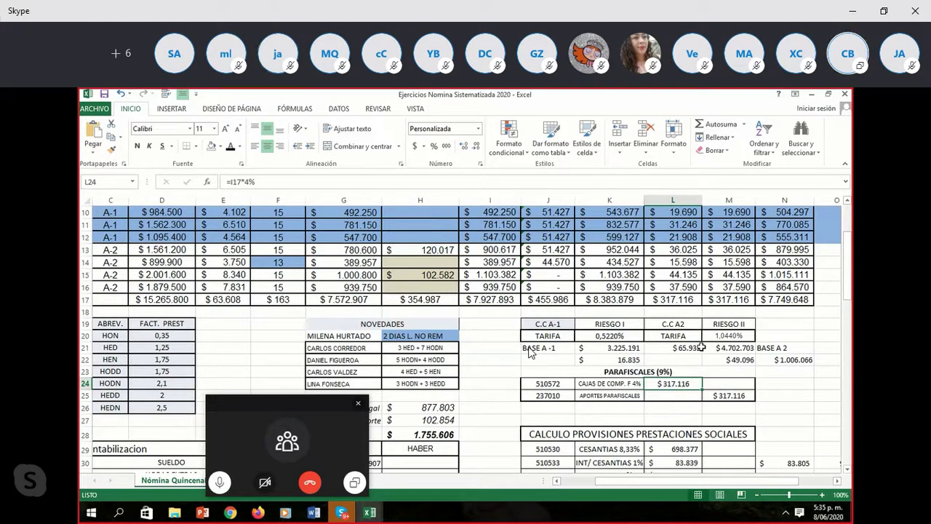
# Step: Go through the social benefit provision rows from CESANTIAS in L29 down to the prima row in L35, checking their formulas
pyautogui.press('Down')
pyautogui.press('Down')
pyautogui.press('Down')
pyautogui.press('Down')
pyautogui.press('Down')
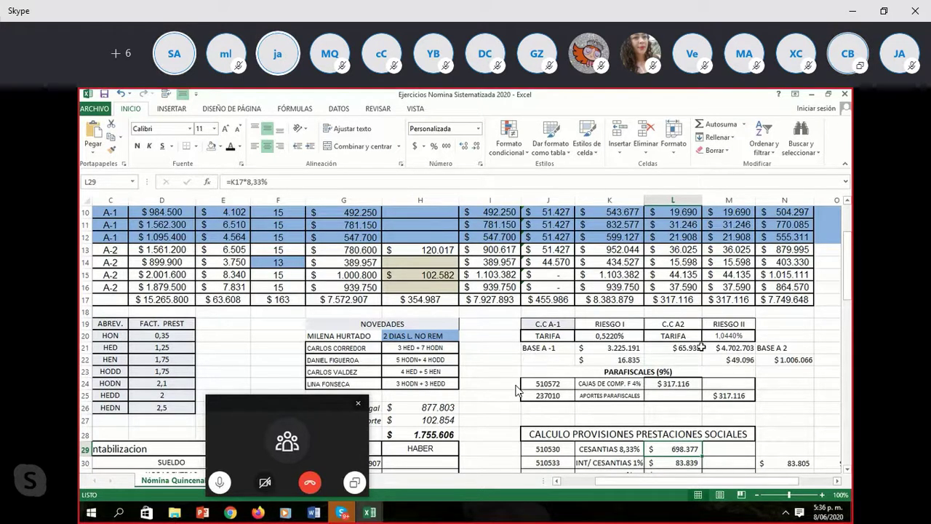
pyautogui.moveTo(416, 487)
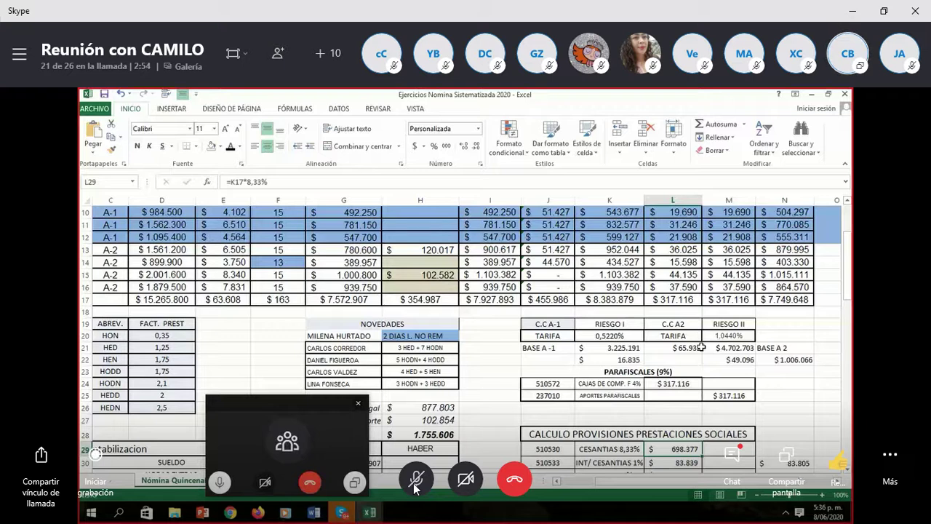
pyautogui.press('Down')
pyautogui.press('Down')
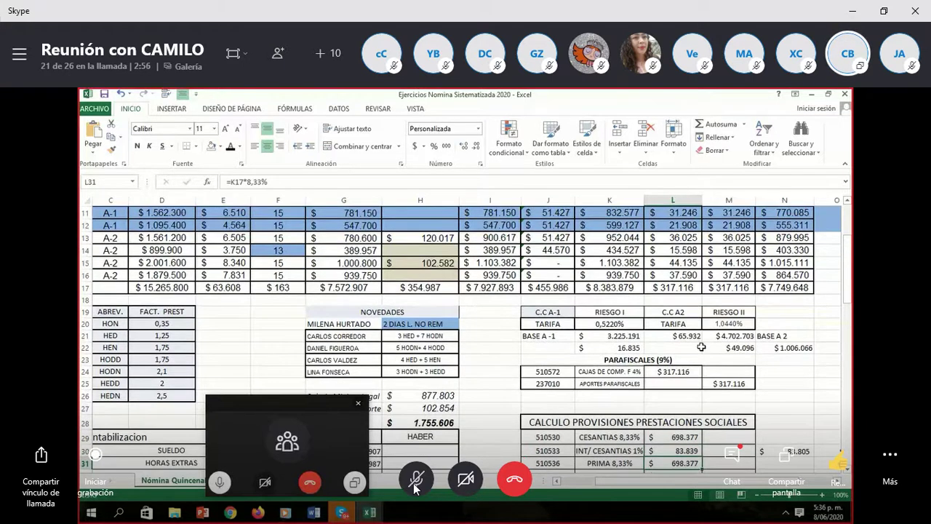
pyautogui.press('Down')
pyautogui.press('Down')
pyautogui.press('Down')
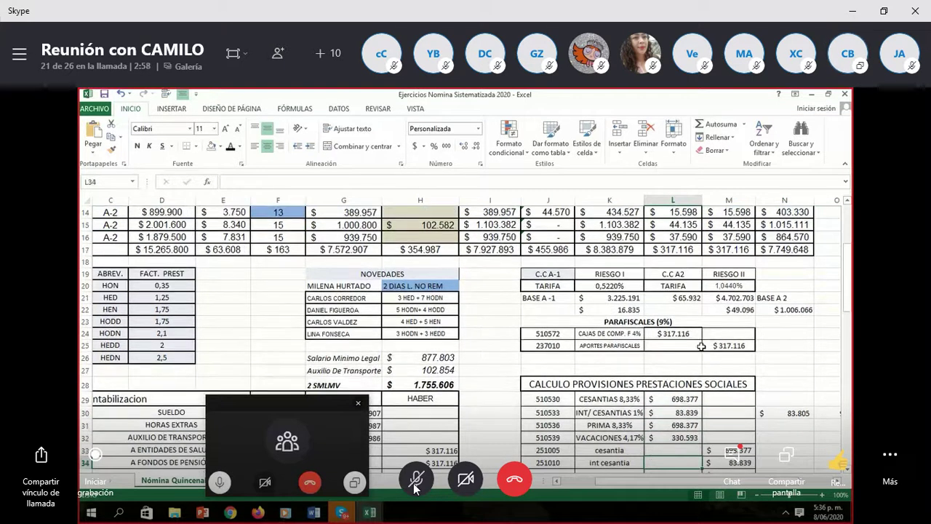
pyautogui.press('Down')
# Step: Unmute the call microphone briefly and mute it again
pyautogui.click(415, 482)
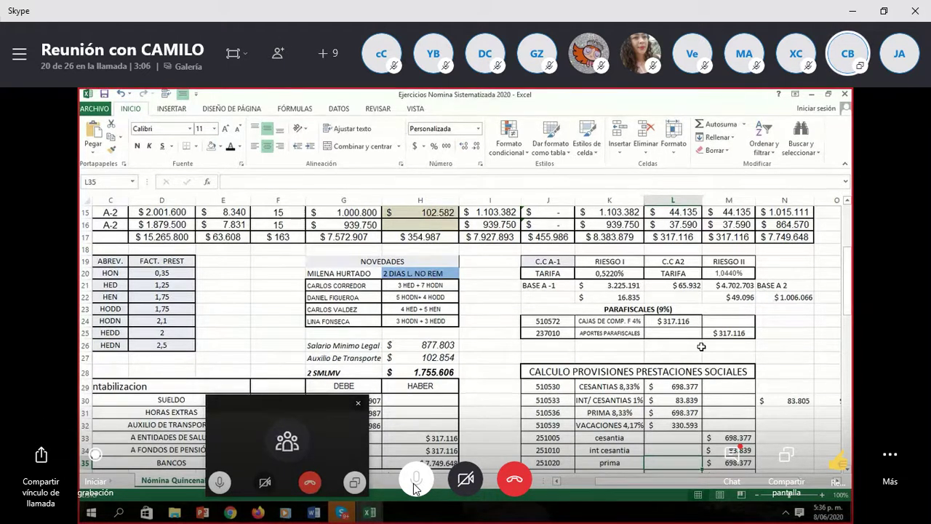
pyautogui.click(414, 483)
pyautogui.click(414, 483)
pyautogui.click(420, 483)
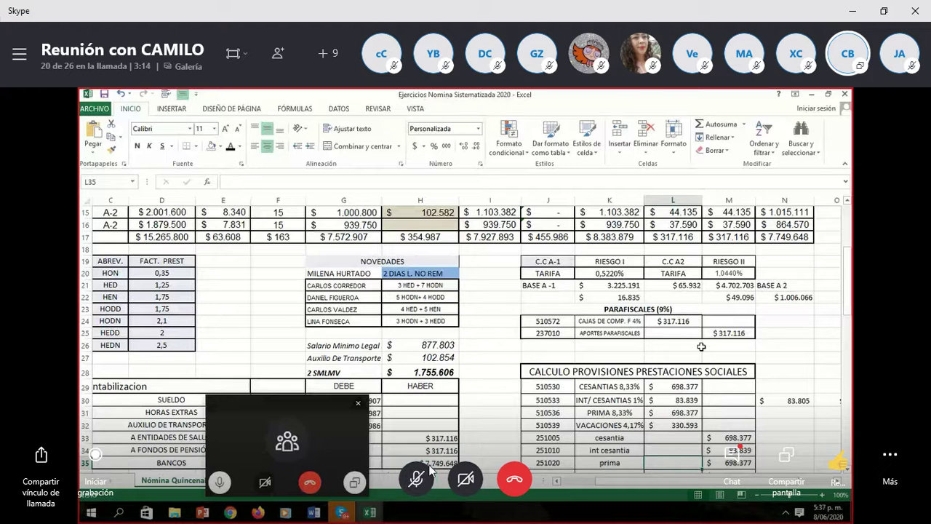
pyautogui.moveTo(423, 476)
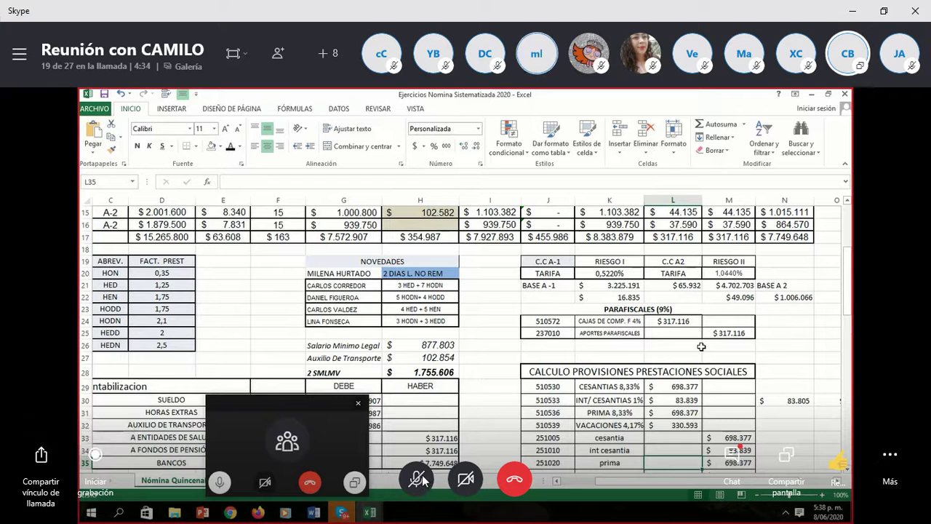
pyautogui.moveTo(423, 480)
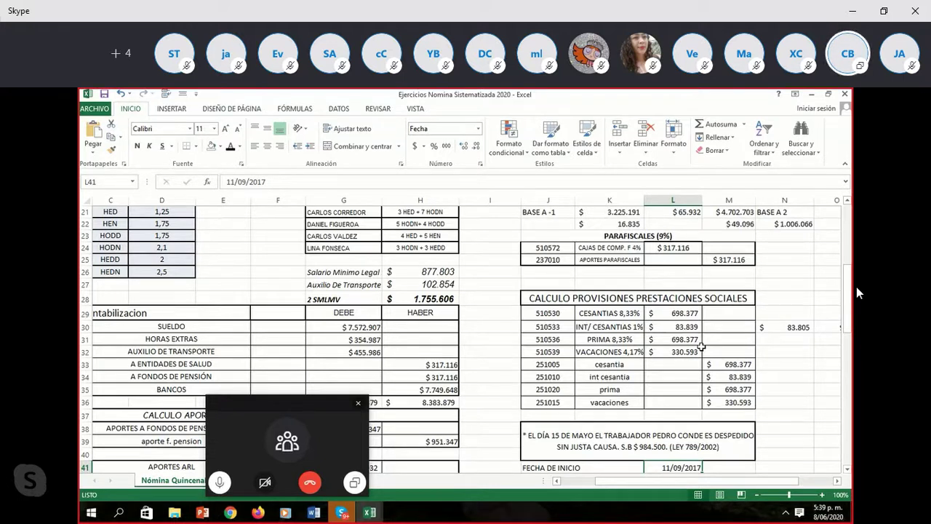
# Step: Examine the PRIMA, INT/CESANTIAS and CESANTIAS provision formulas in cells L31, L30 and L29
pyautogui.click(665, 366)
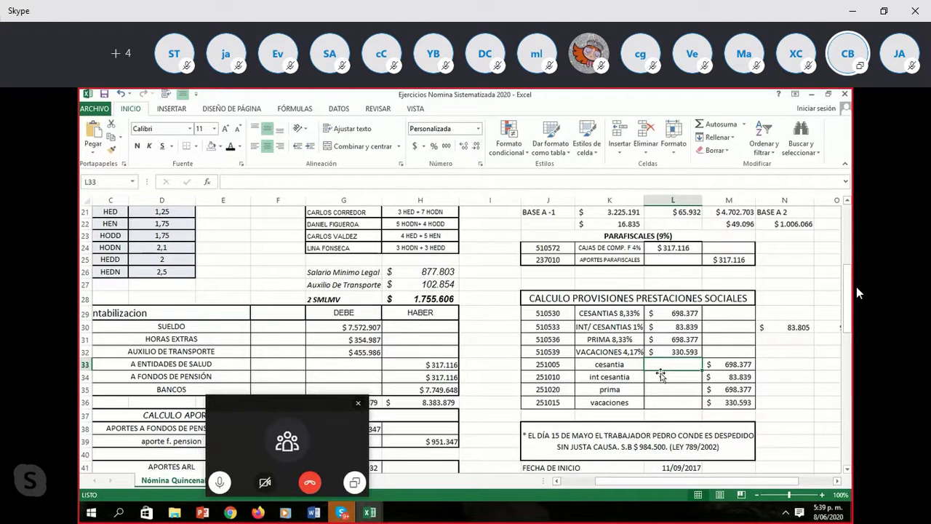
pyautogui.click(656, 341)
pyautogui.rightClick(654, 342)
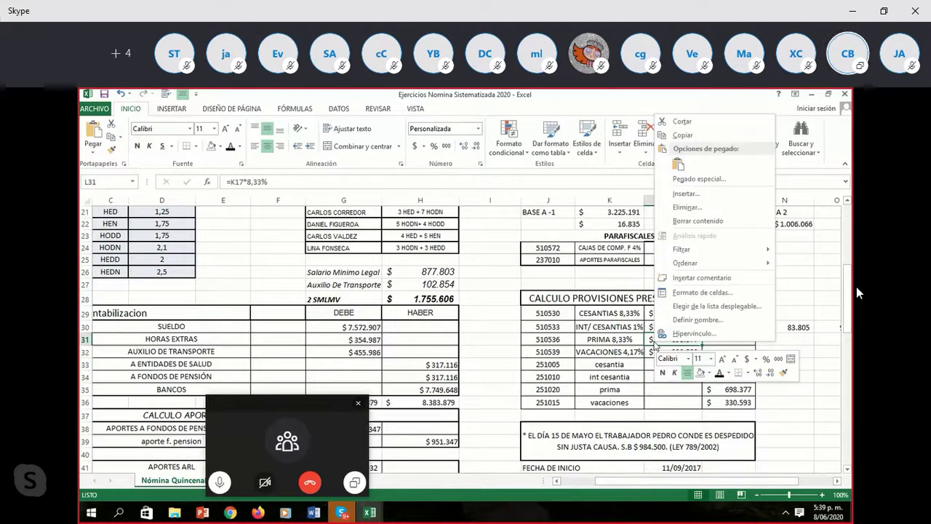
pyautogui.moveTo(655, 342); pyautogui.dragTo(623, 346)
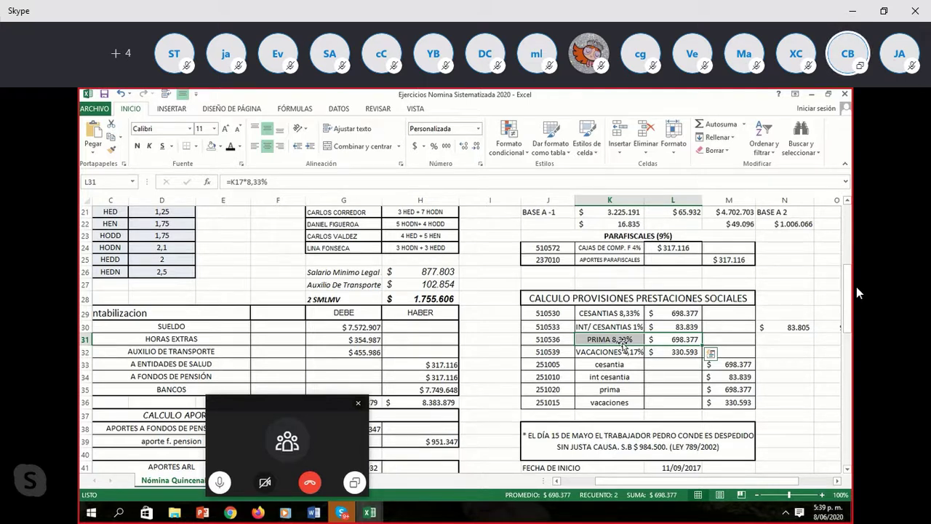
pyautogui.click(685, 326)
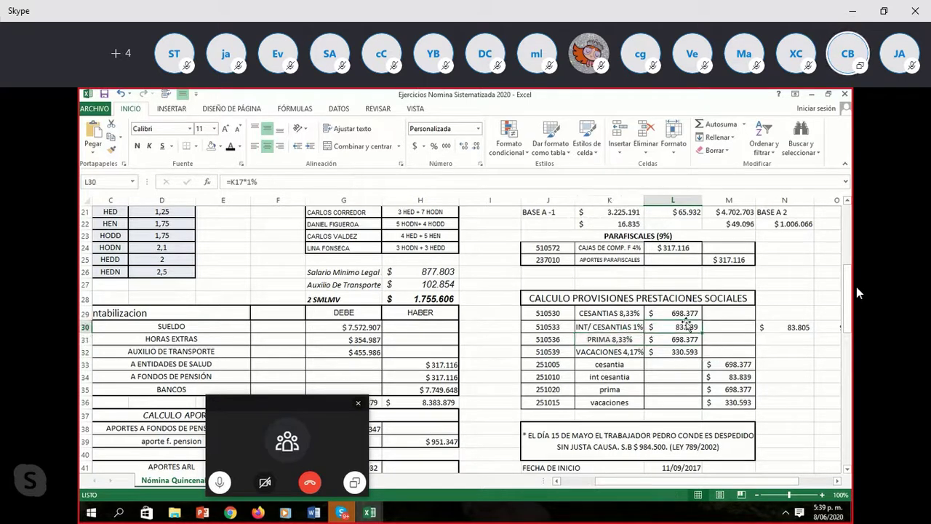
pyautogui.click(686, 313)
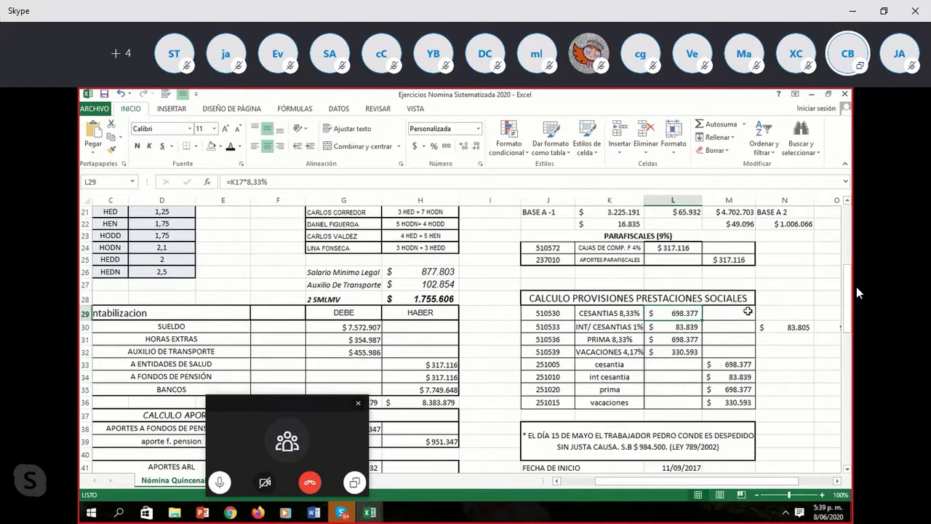
# Step: Compare the provision formulas in L29 to L31 again, dismissing the cell options and finishing on CESANTIAS in L29
pyautogui.press('Down')
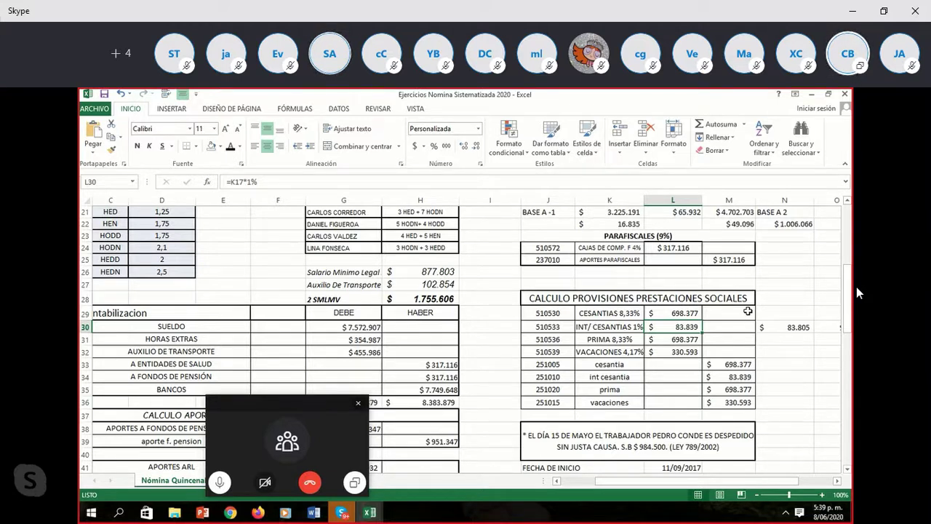
pyautogui.press('Return')
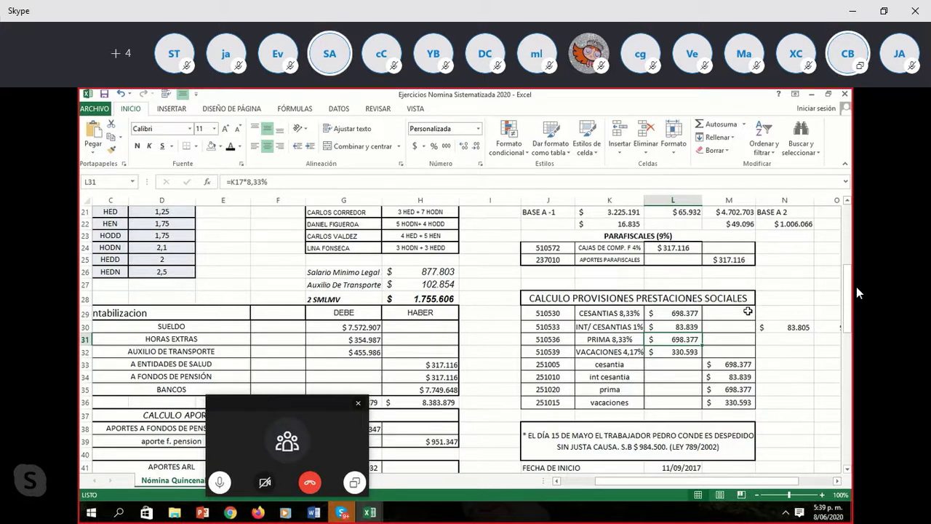
pyautogui.rightClick(693, 316)
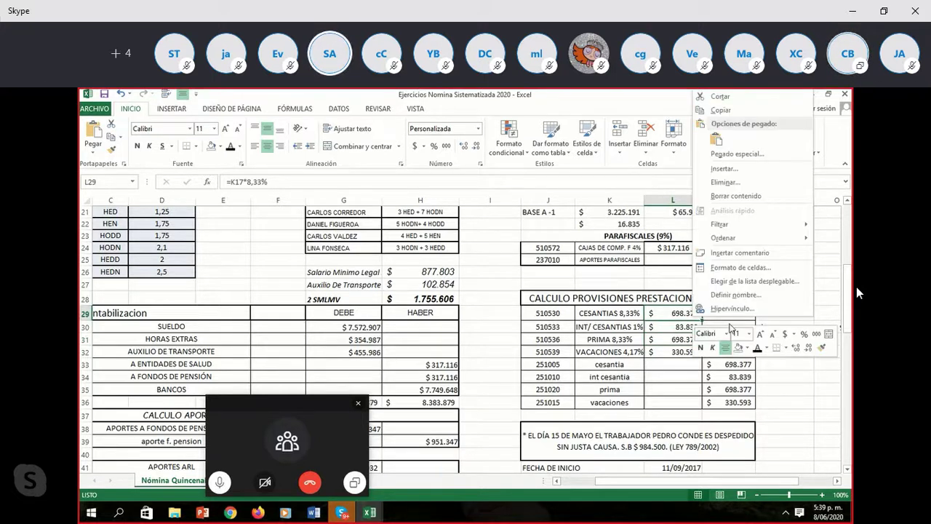
pyautogui.click(683, 333)
pyautogui.rightClick(665, 332)
pyautogui.click(612, 341)
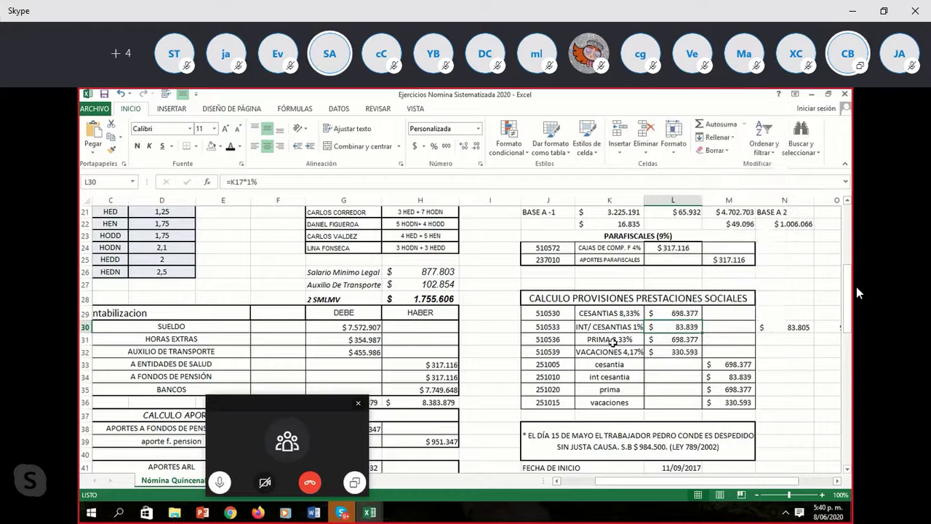
pyautogui.click(674, 315)
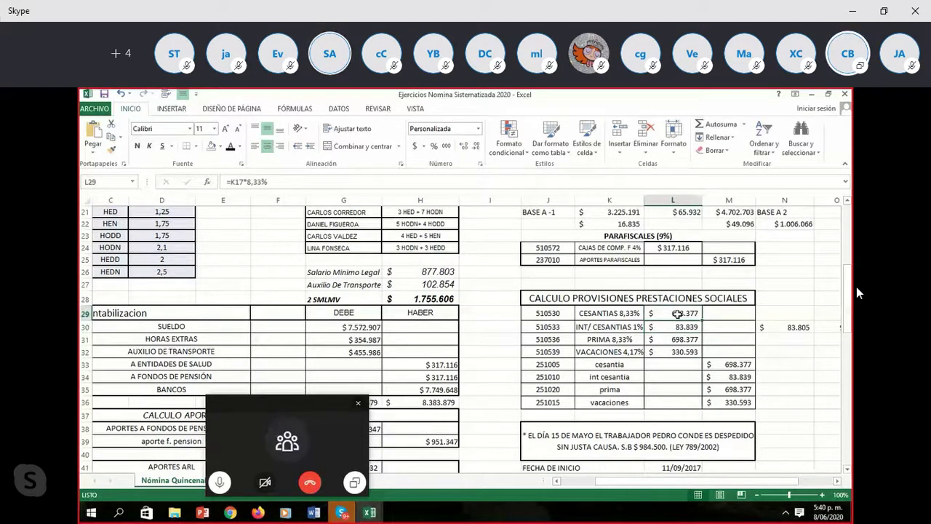
# Step: Highlight the Subtotal total in cell K17 with a dark orange fill after trying a blue one
pyautogui.moveTo(847, 274); pyautogui.dragTo(849, 209)
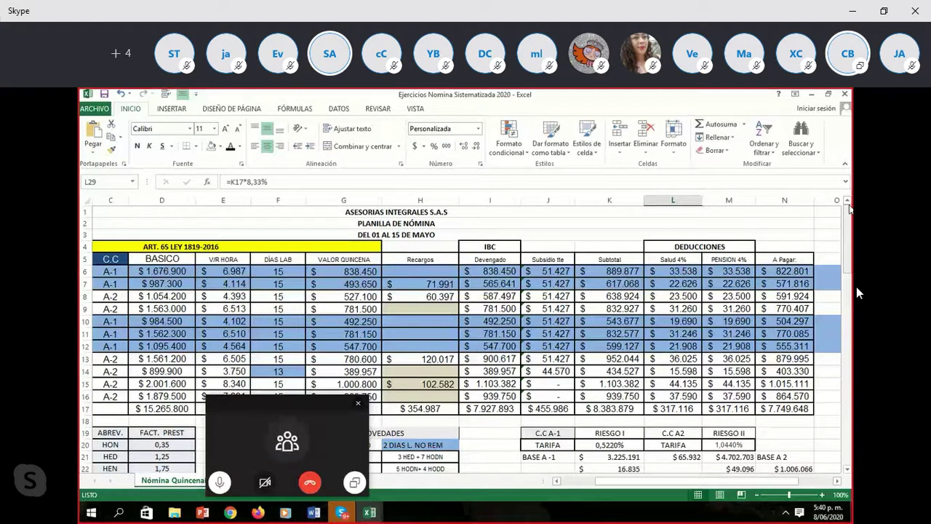
pyautogui.click(609, 408)
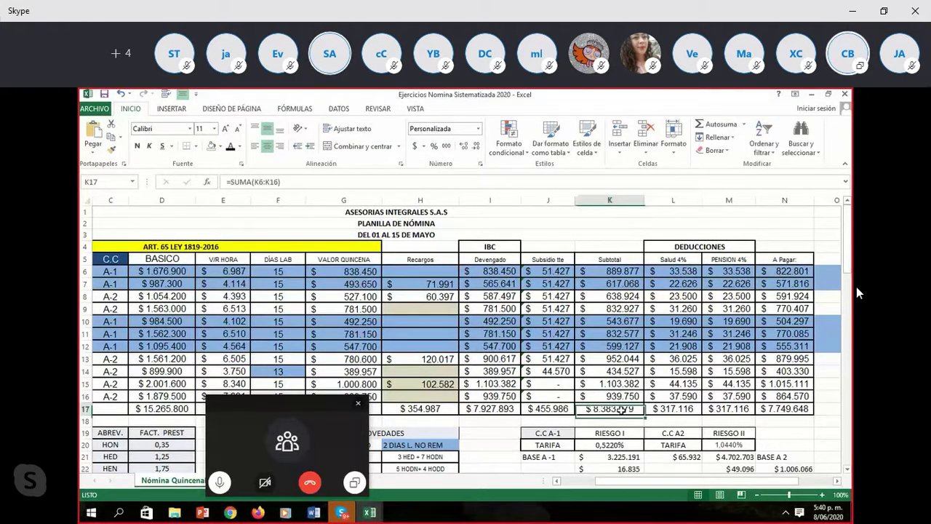
pyautogui.click(222, 147)
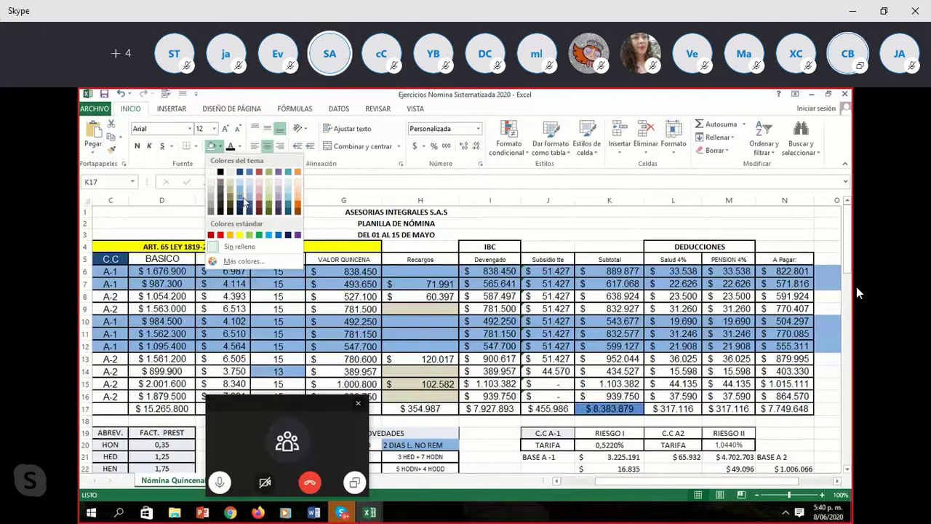
pyautogui.click(242, 198)
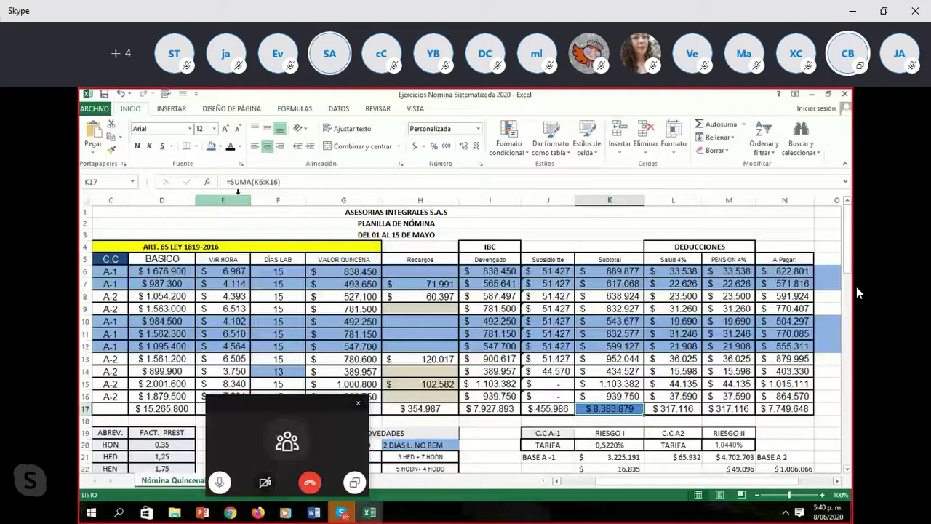
pyautogui.click(221, 146)
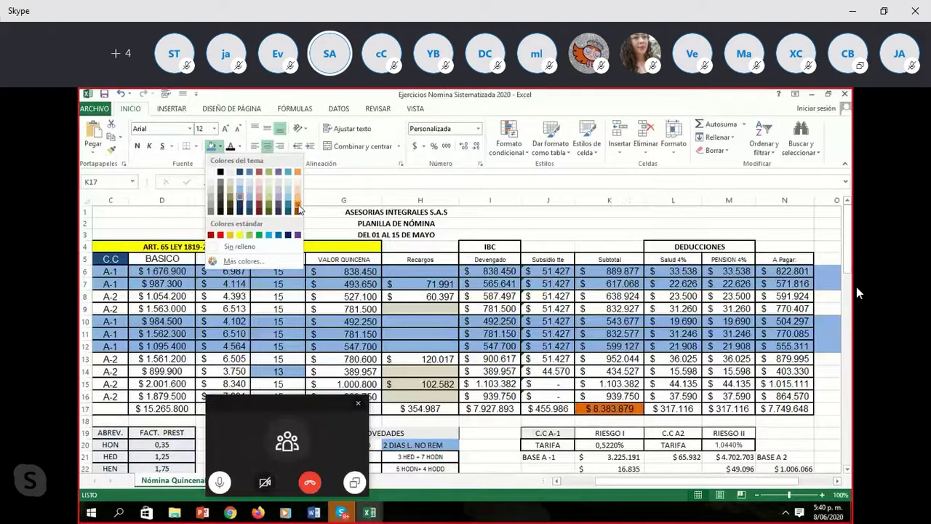
pyautogui.click(299, 211)
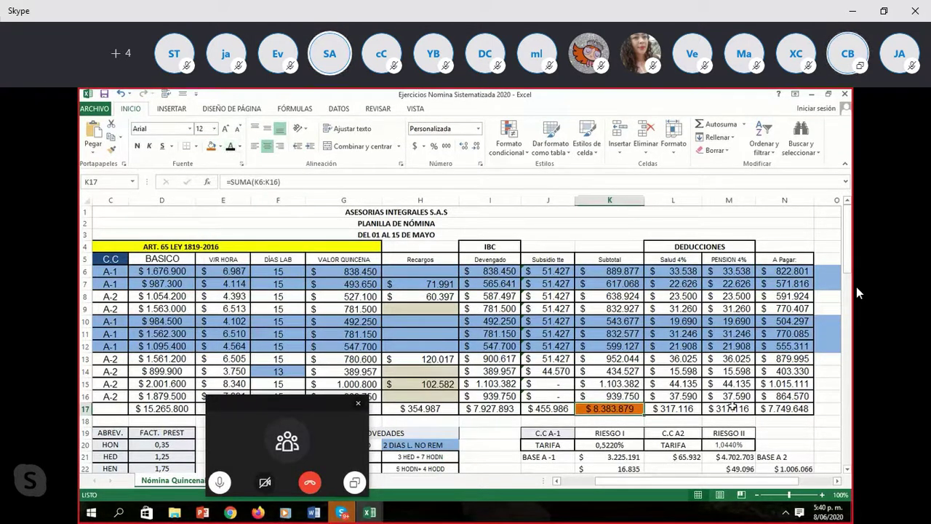
pyautogui.click(683, 397)
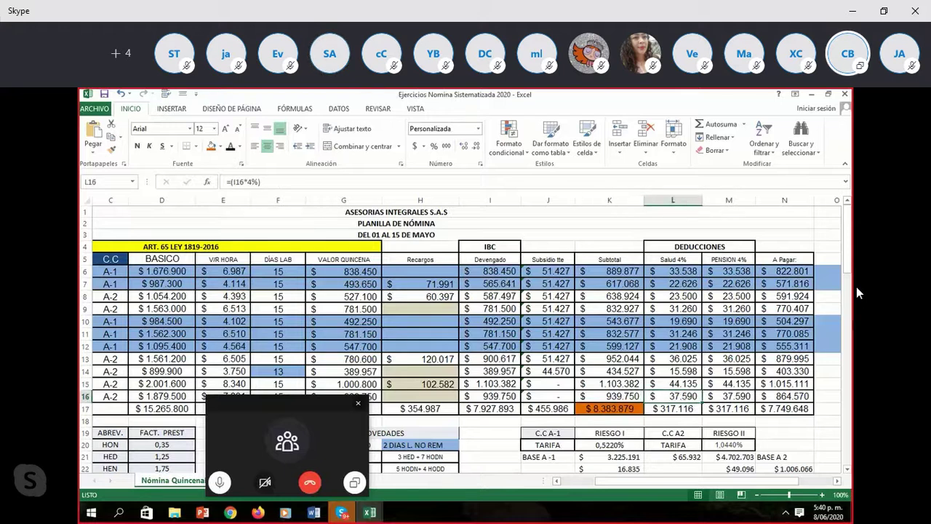
# Step: Apply the same orange fill to the CESANTIAS, INT/ CESANTIAS and PRIMA labels in K29 to K31
pyautogui.moveTo(848, 244); pyautogui.dragTo(847, 318)
pyautogui.moveTo(627, 242); pyautogui.dragTo(624, 267)
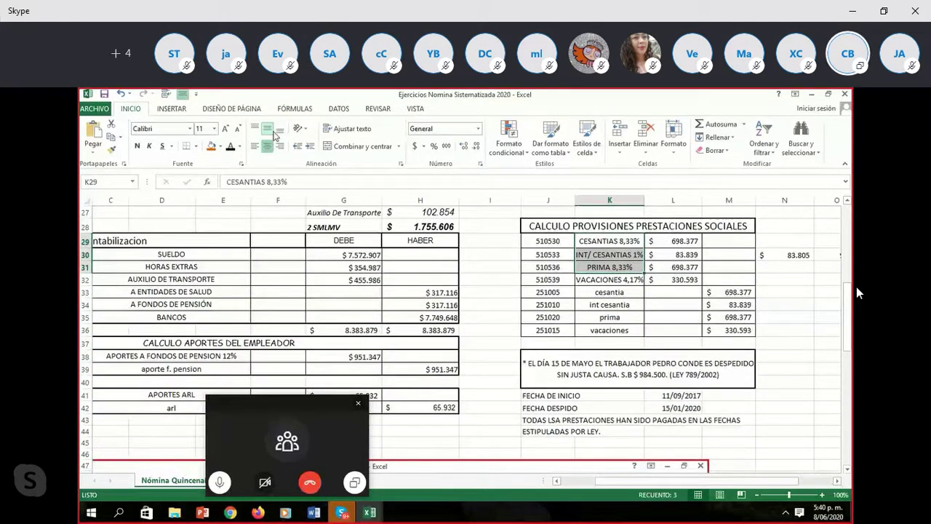
pyautogui.click(211, 145)
# Step: Fill the VACACIONES 4,17% label in K32 and the Devengado total in I17 with yellow
pyautogui.click(619, 281)
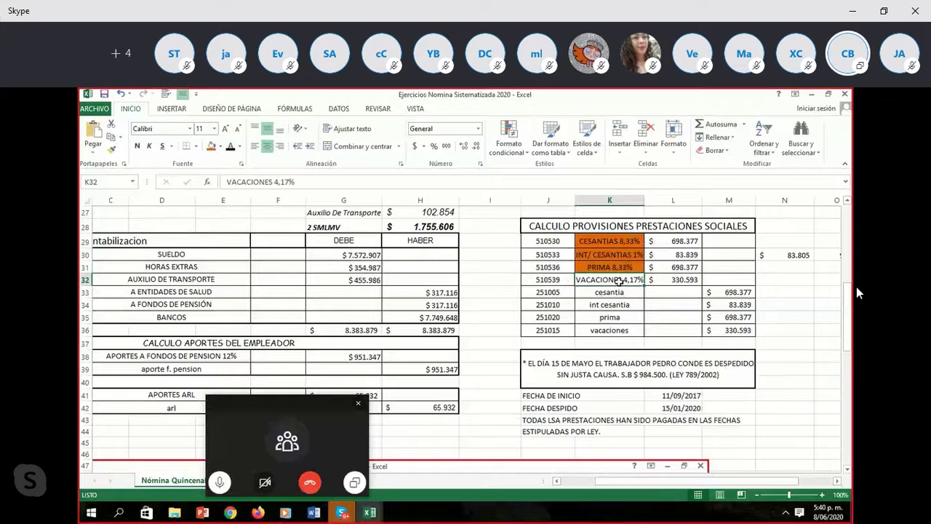
pyautogui.click(220, 147)
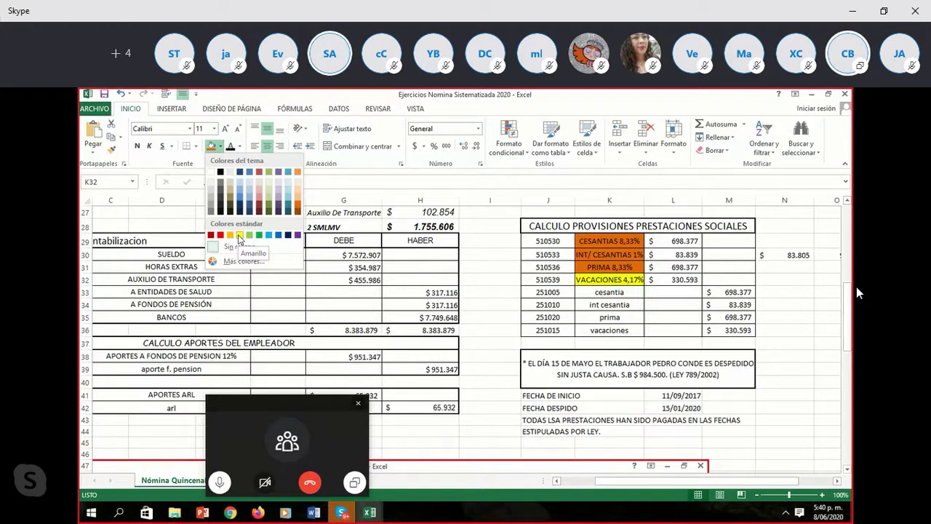
pyautogui.click(239, 237)
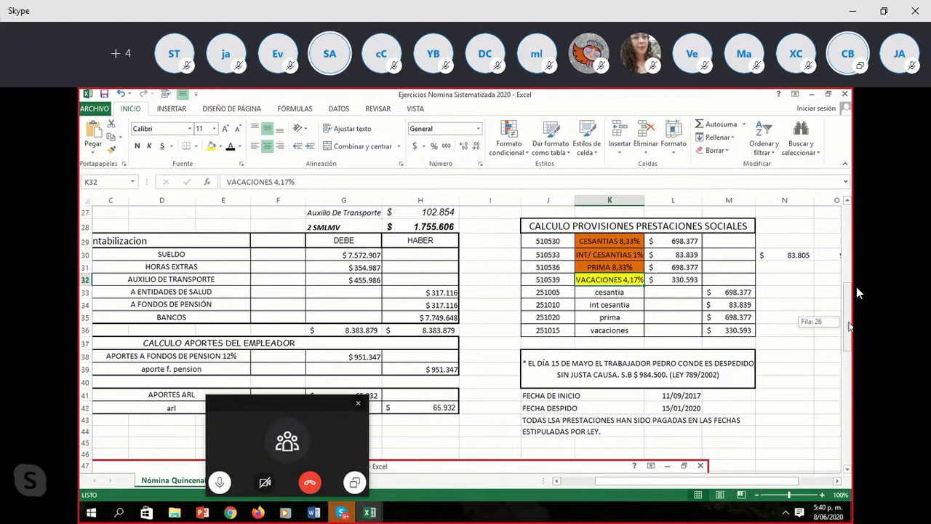
pyautogui.moveTo(849, 326); pyautogui.dragTo(847, 232)
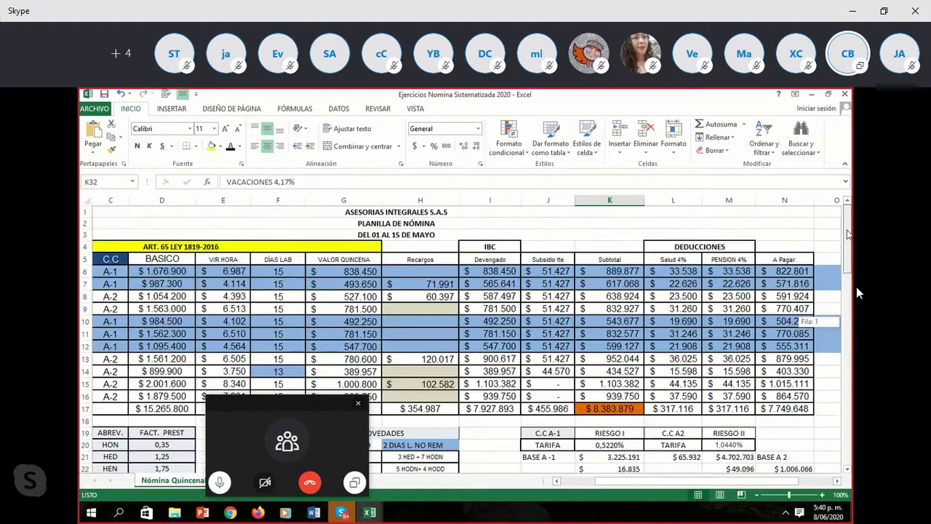
pyautogui.click(490, 408)
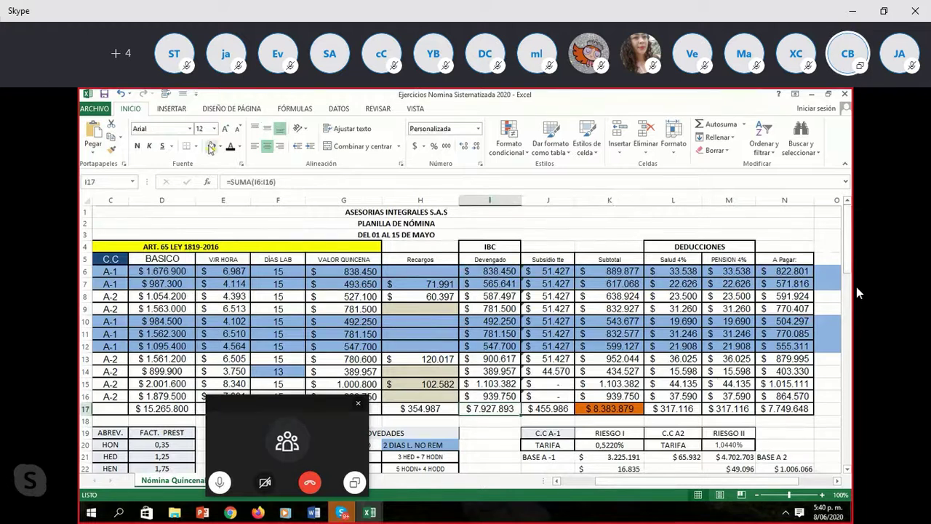
pyautogui.click(210, 146)
# Step: Review the debit and credit amounts in the social benefit provisions table, finishing on the empty cell N35
pyautogui.moveTo(849, 251); pyautogui.dragTo(848, 315)
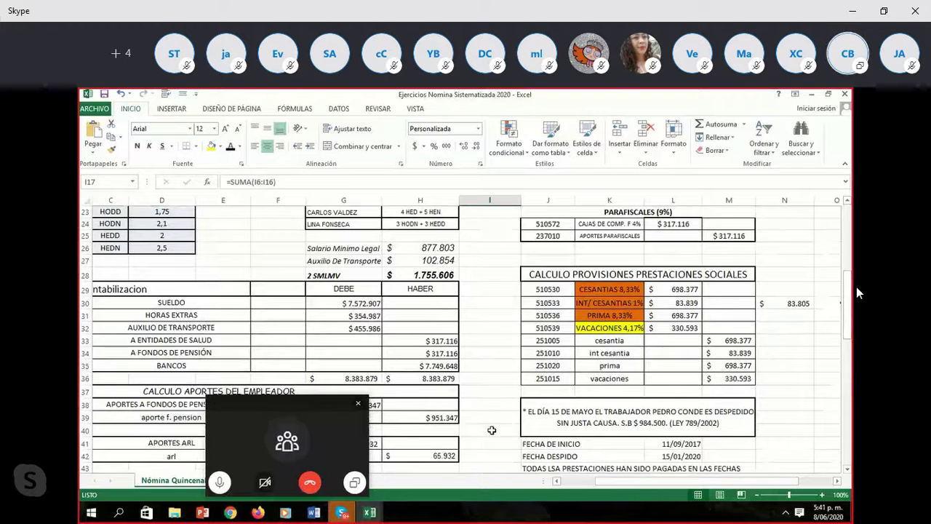
pyautogui.click(684, 290)
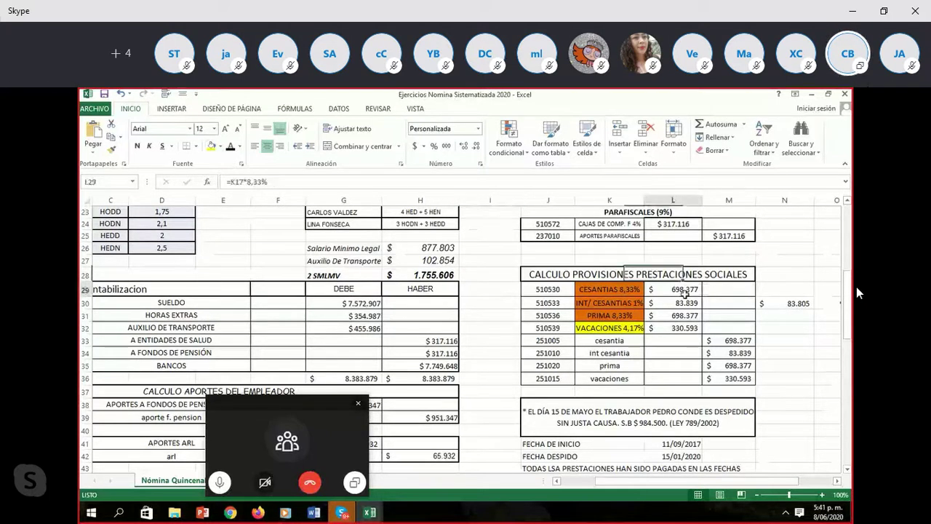
pyautogui.moveTo(684, 294); pyautogui.dragTo(771, 374)
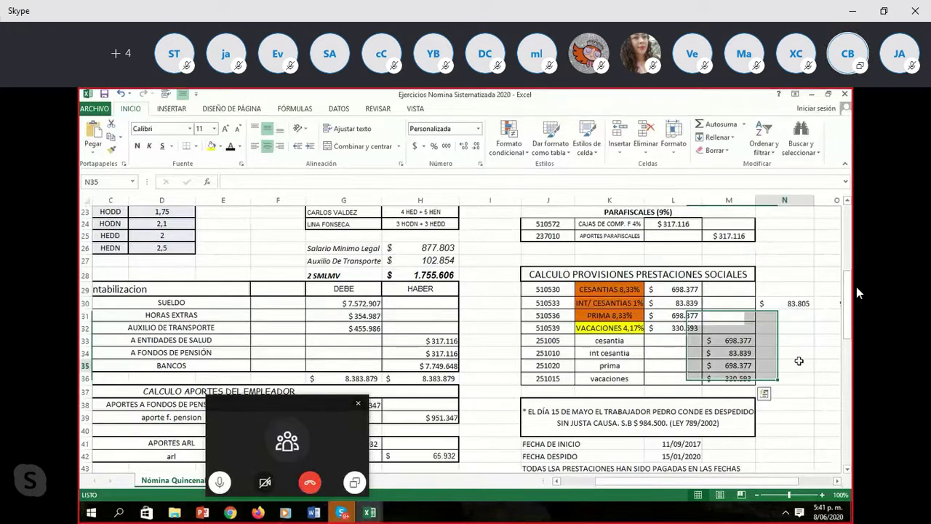
pyautogui.click(799, 364)
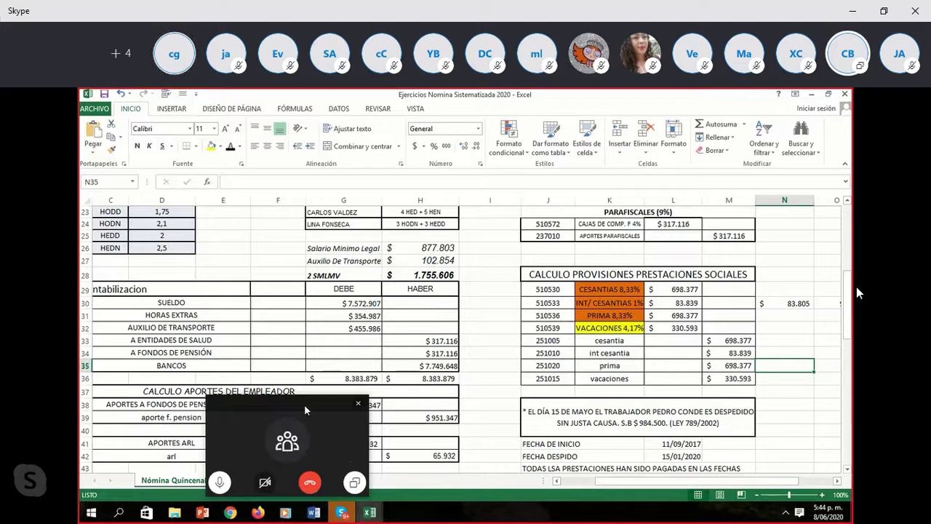
# Step: Switch to the Nómina mensual sheet and move the floating call window away from the sheet tabs and BASICO column
pyautogui.moveTo(304, 405); pyautogui.dragTo(374, 298)
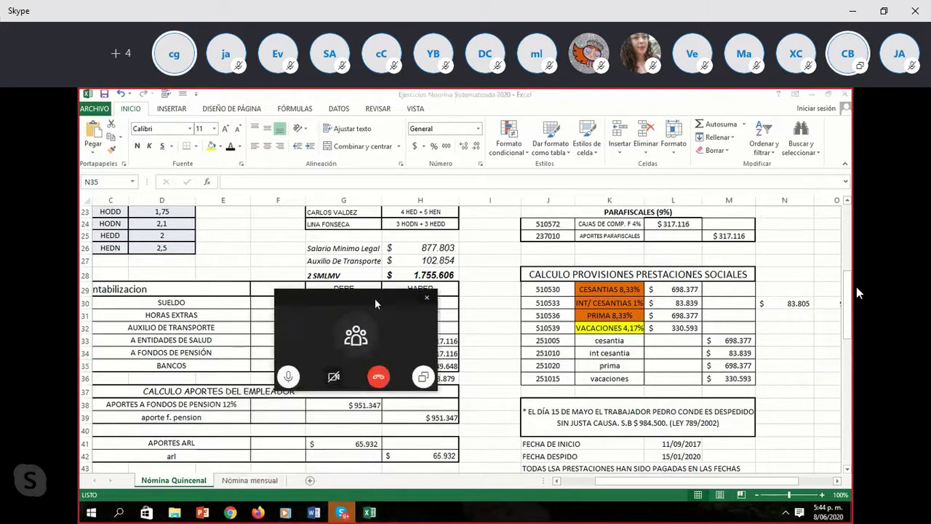
pyautogui.click(256, 486)
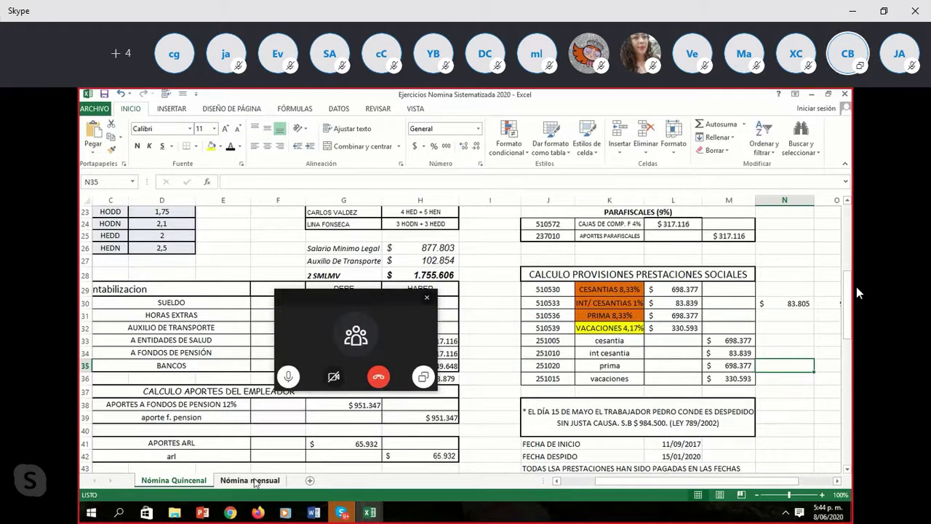
pyautogui.click(255, 483)
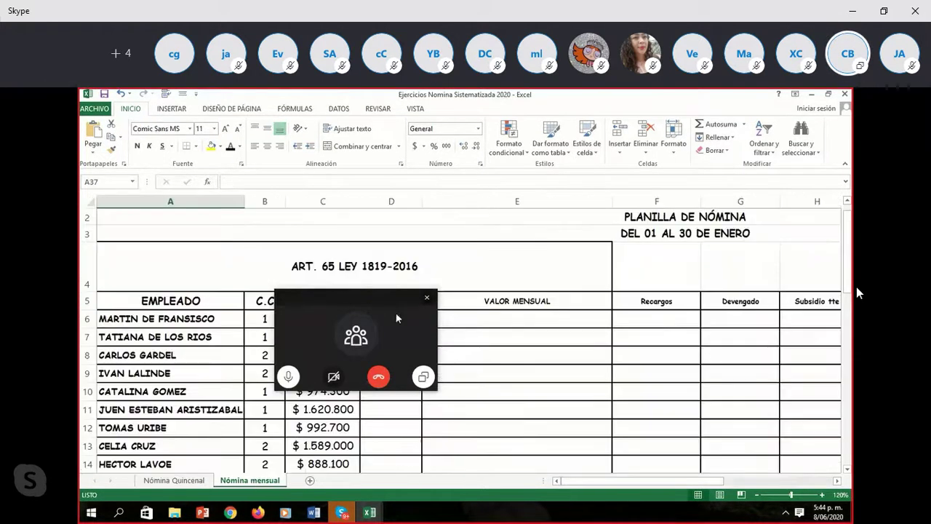
pyautogui.moveTo(376, 295); pyautogui.dragTo(252, 175)
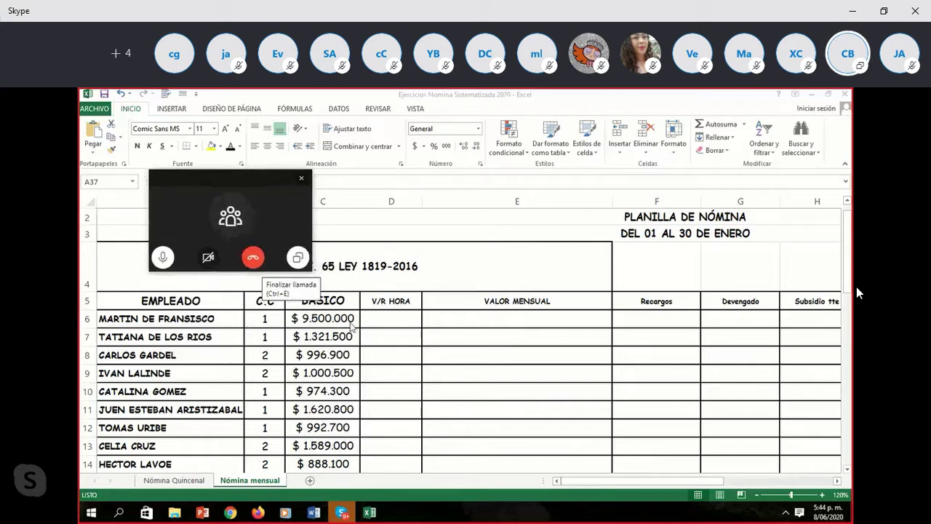
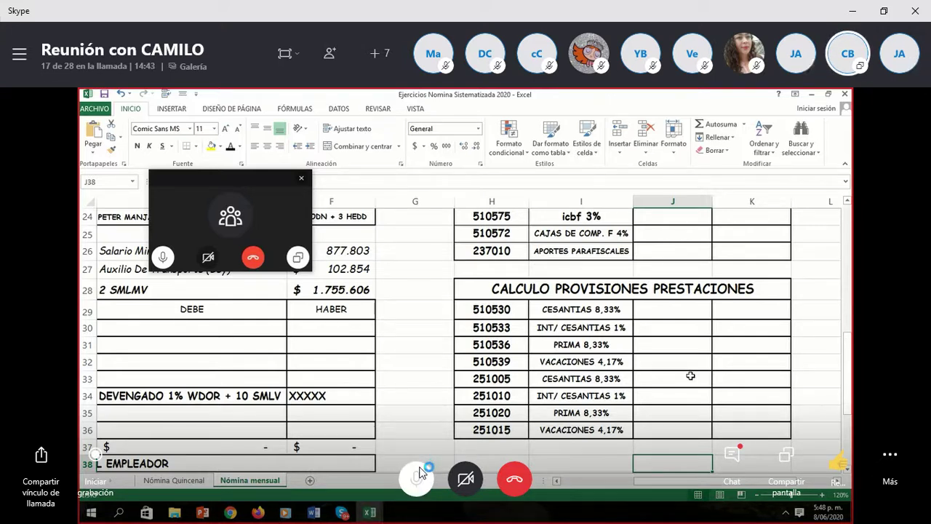
# Step: Toggle the call microphone's mute and leave the microphone unmuted
pyautogui.click(419, 477)
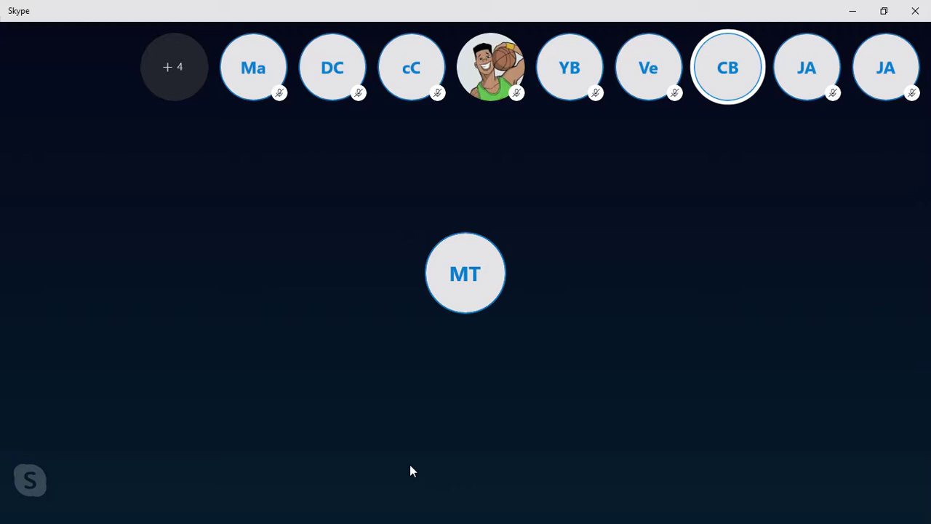
pyautogui.moveTo(490, 495)
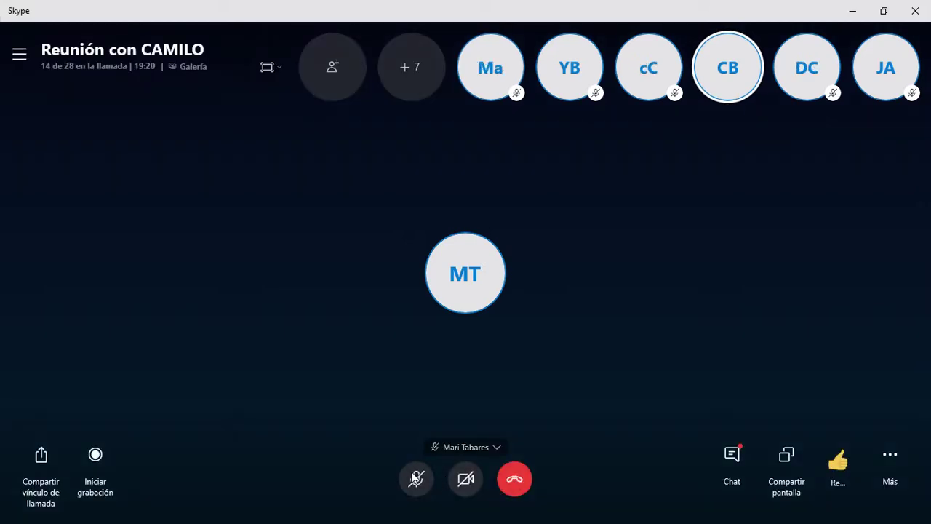
pyautogui.moveTo(416, 476)
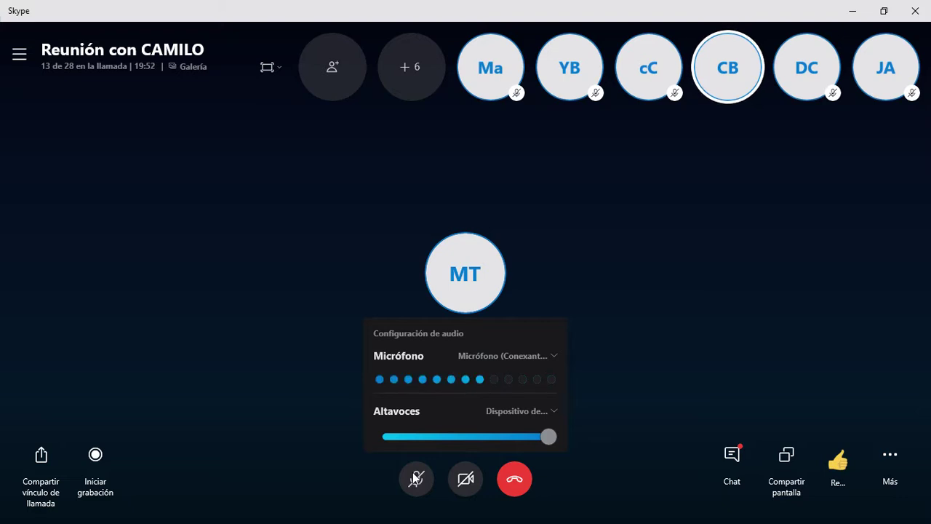
pyautogui.click(416, 478)
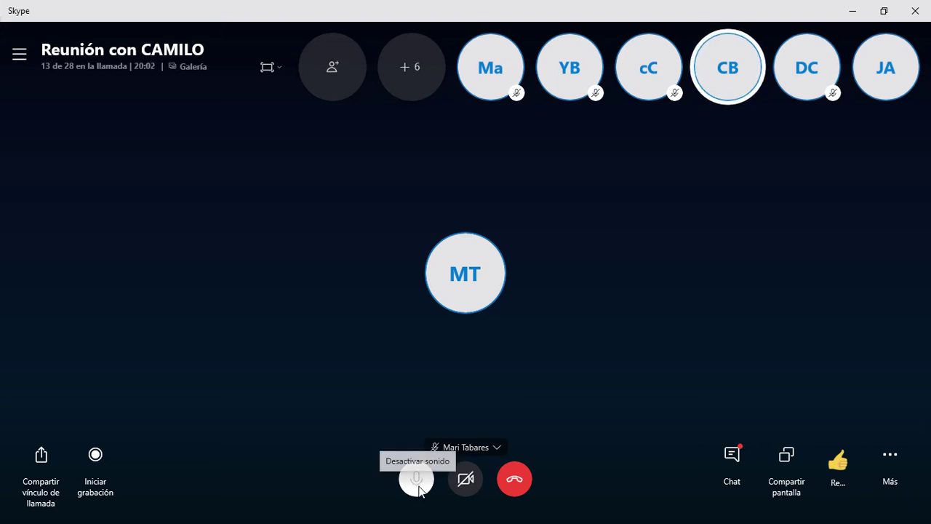
pyautogui.moveTo(421, 483)
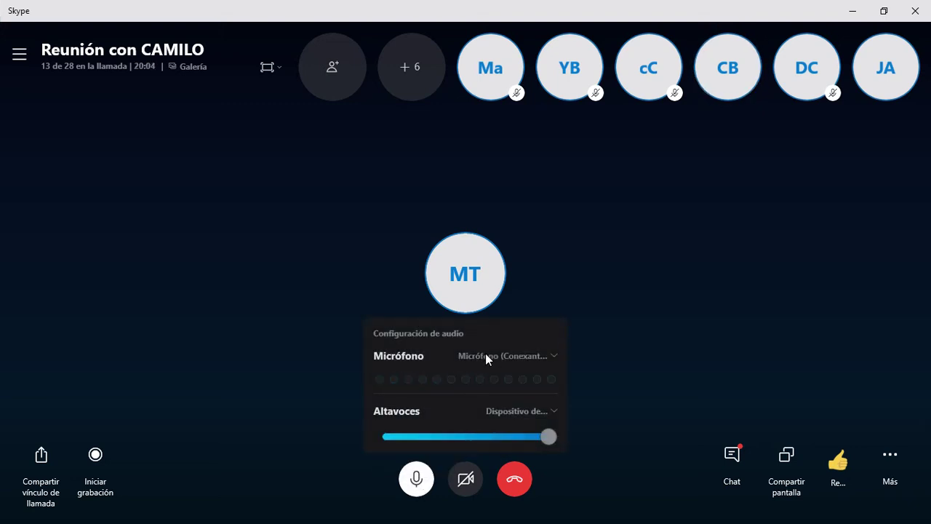